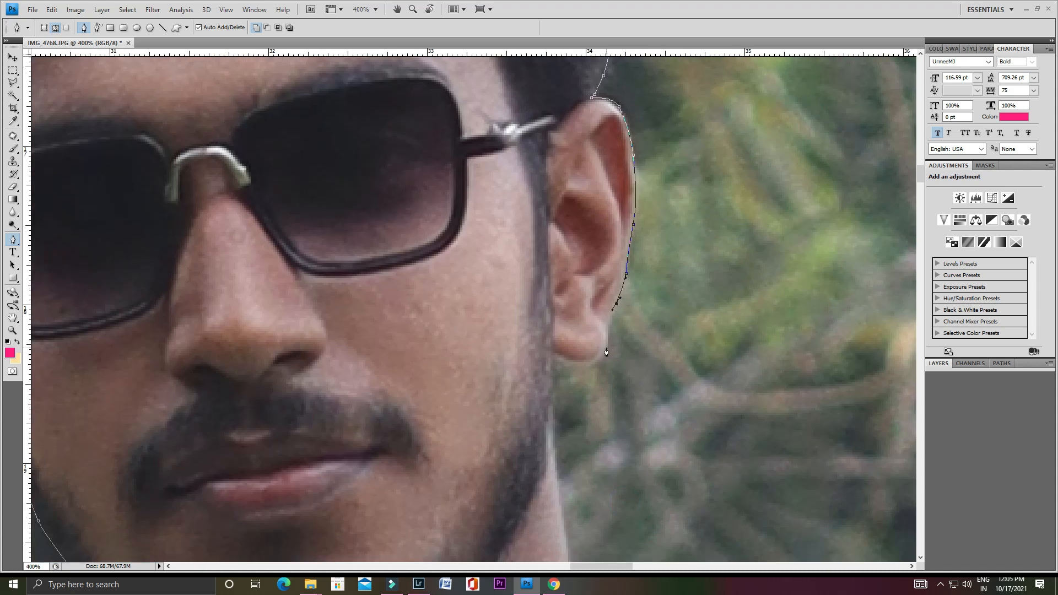
Step: Continue the Pen path from the man's earlobe down his neck and onto the shirt collar
drag(566, 440, 567, 283)
drag(598, 400, 567, 283)
drag(622, 332, 657, 362)
drag(753, 414, 659, 272)
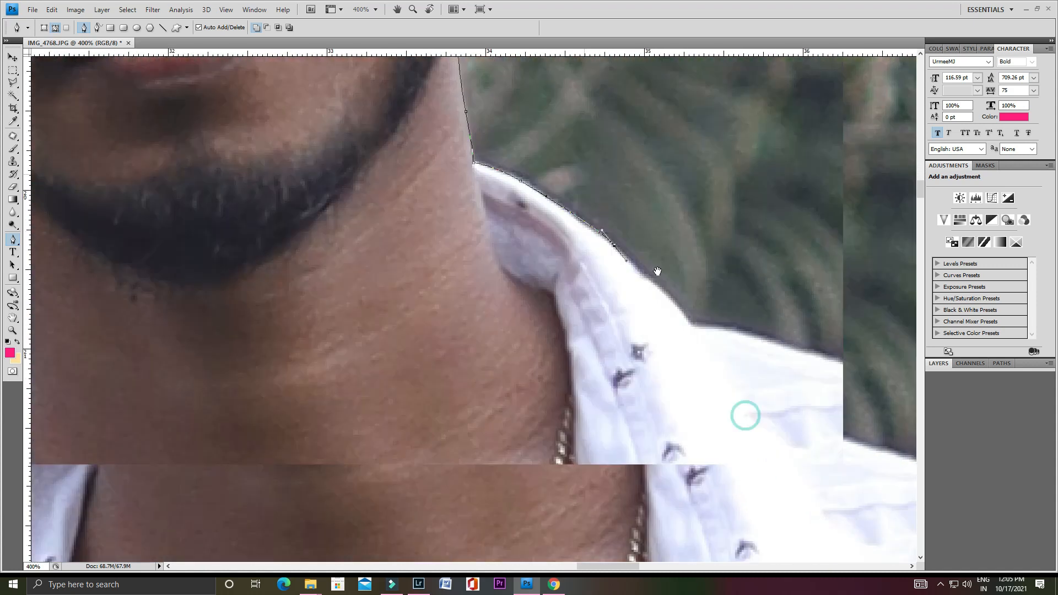
Step: Extend the path along the man's collar and shoulder to the top of his sleeve
click(695, 327)
drag(763, 337, 779, 343)
drag(850, 368, 580, 217)
drag(660, 239, 711, 246)
mouse_move(816, 331)
mouse_down()
mouse_move(610, 204)
mouse_move(654, 198)
mouse_up()
mouse_move(845, 513)
mouse_down()
mouse_move(755, 394)
mouse_move(694, 110)
mouse_up()
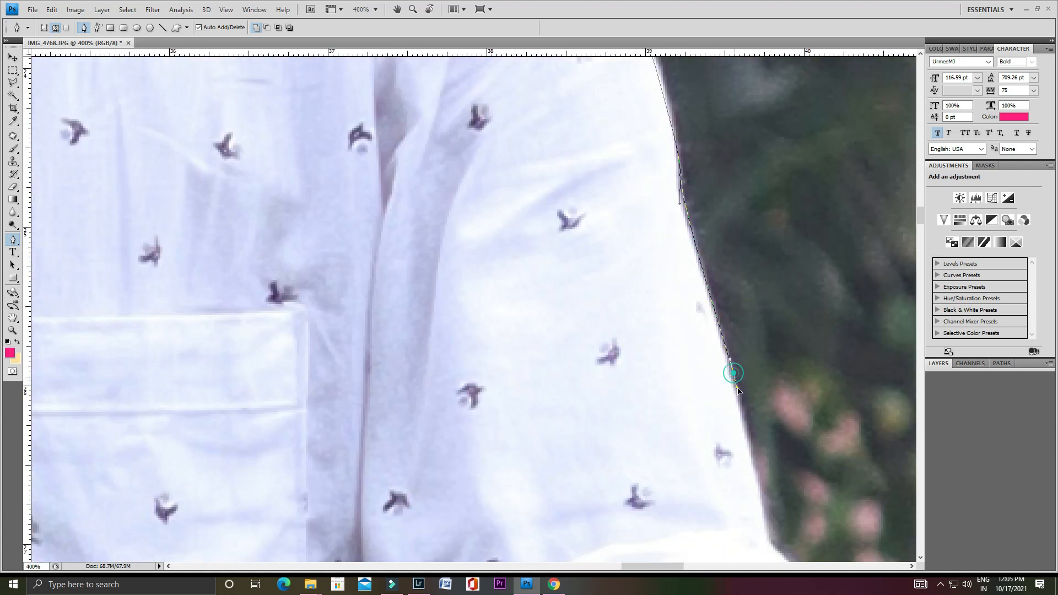
Step: Trace the outer edge of the man's sleeve down and around its rolled cuff
drag(772, 524, 583, 105)
drag(588, 127, 600, 139)
drag(609, 165, 610, 174)
drag(681, 278, 701, 303)
drag(733, 433, 676, 263)
drag(676, 262, 678, 291)
drag(684, 441, 678, 295)
click(636, 297)
drag(659, 352, 649, 289)
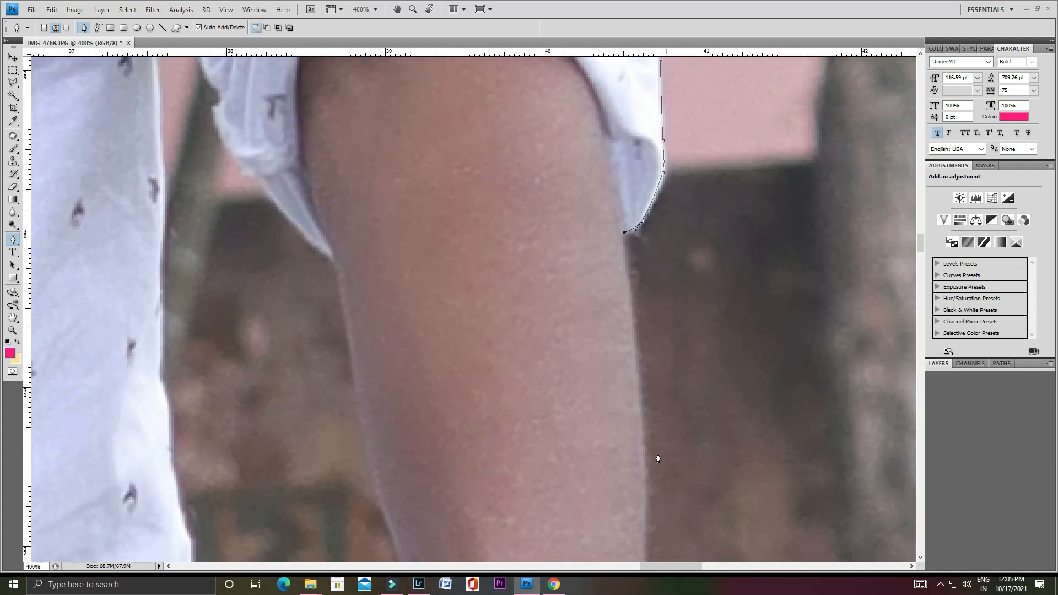
Step: Trace the outer edge of the man's forearm from the cuff down to his hand
drag(656, 458, 656, 165)
drag(644, 262, 644, 278)
drag(659, 383, 656, 160)
drag(655, 264, 659, 286)
drag(656, 364, 658, 373)
drag(664, 496, 661, 209)
drag(670, 252, 673, 262)
drag(680, 327, 679, 352)
drag(670, 447, 669, 462)
drag(668, 487, 690, 273)
Step: Outline the man's fingers and carry the path onto the outer edge of his trousers
click(609, 386)
click(549, 439)
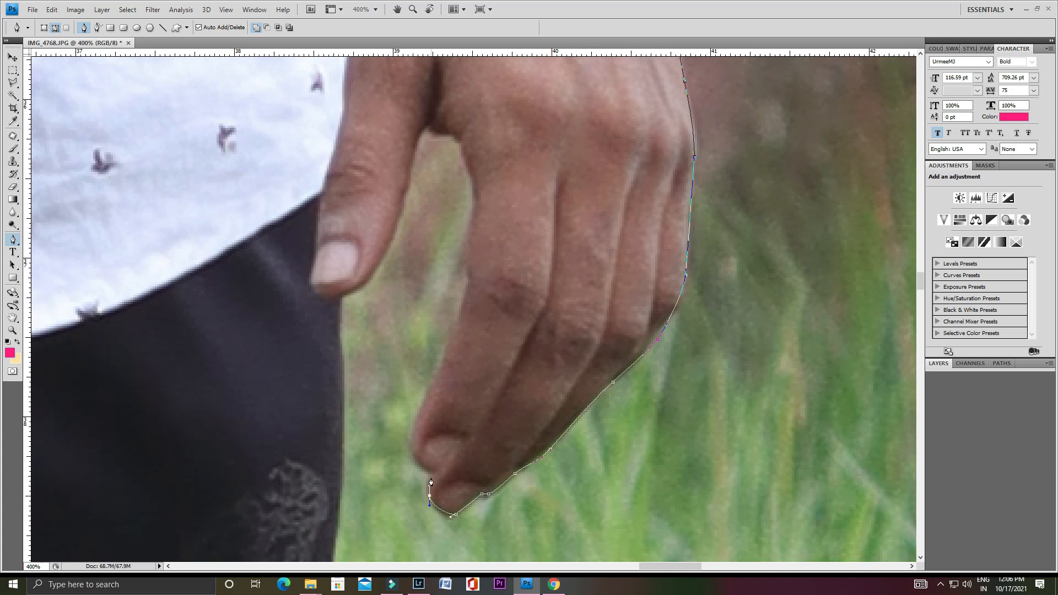
drag(466, 159, 477, 308)
drag(416, 410, 482, 286)
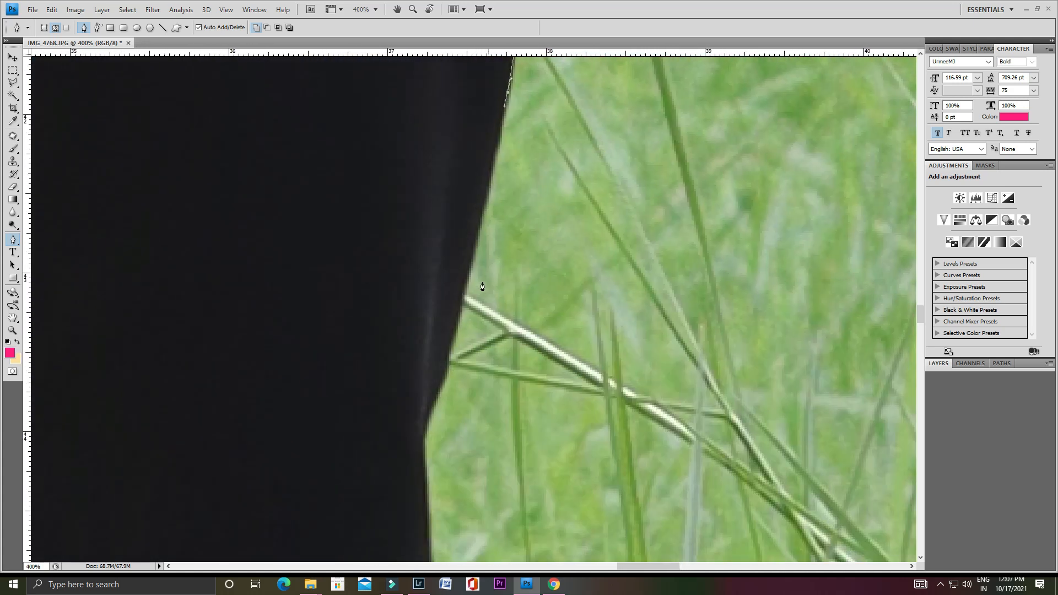
Step: Continue the path down the man's outer trouser leg and around his shoes
key(ctrl+minus)
drag(624, 348, 386, 317)
drag(359, 454, 485, 235)
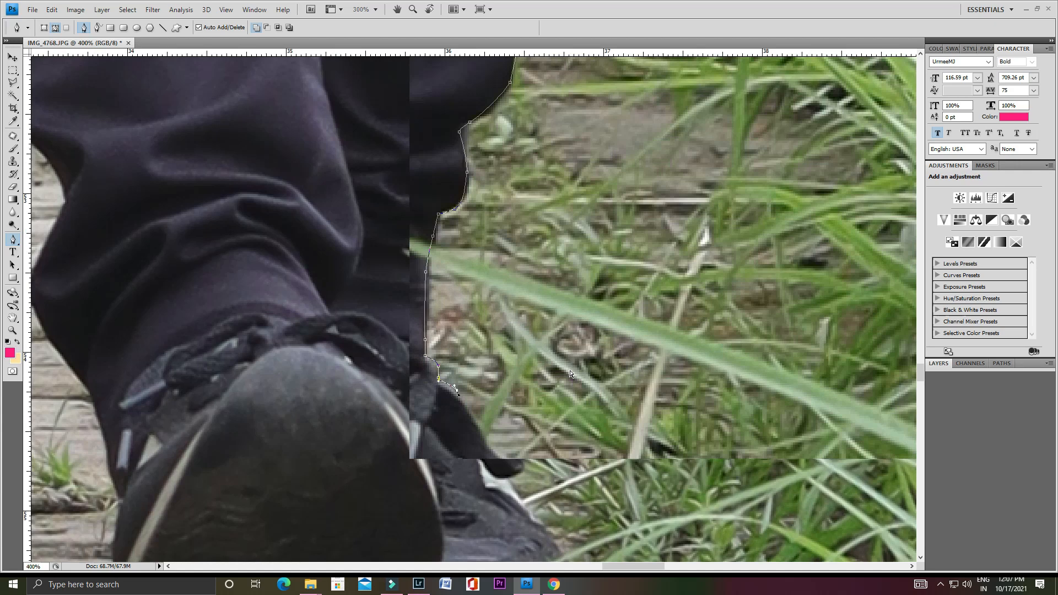
key(ctrl+plus)
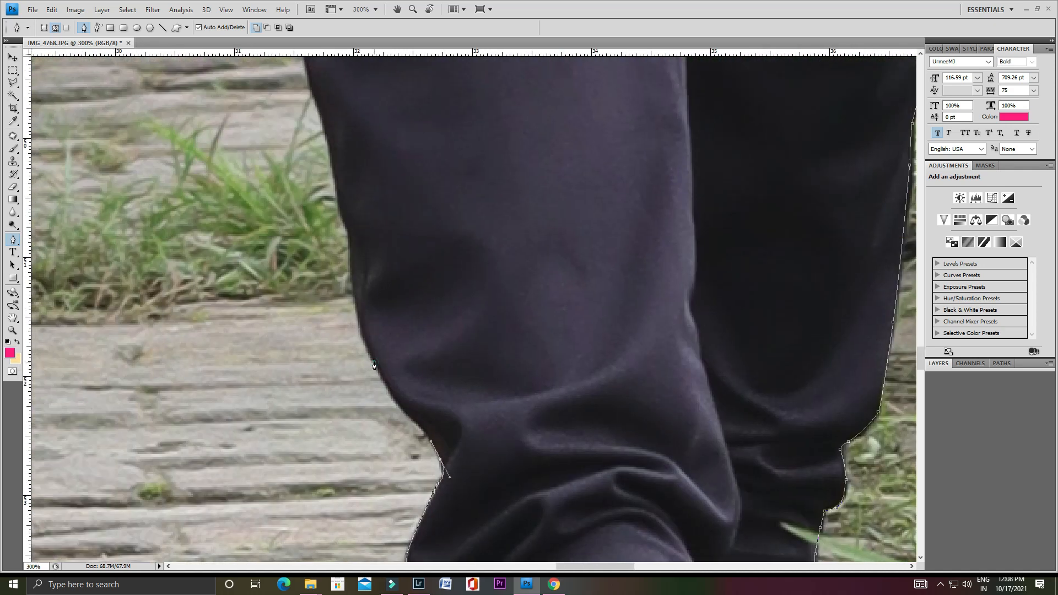
Step: Trace the trouser edge facing the woman upward to the man's shirt hem
scroll(374, 365, up, 5)
scroll(378, 444, left, 3)
click(485, 507)
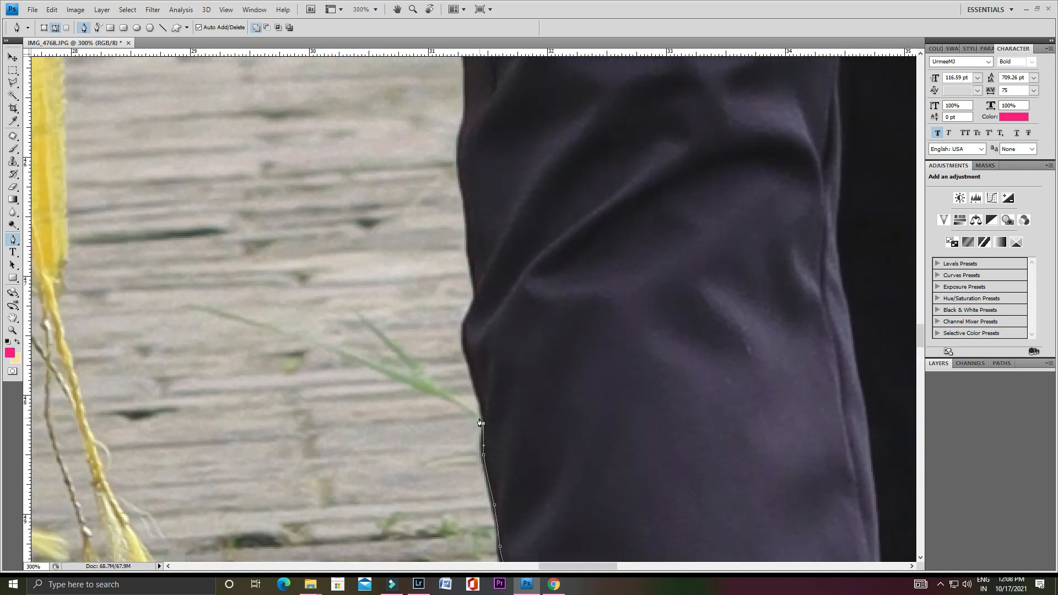
click(495, 468)
scroll(493, 426, up, 15)
scroll(485, 359, left, 3)
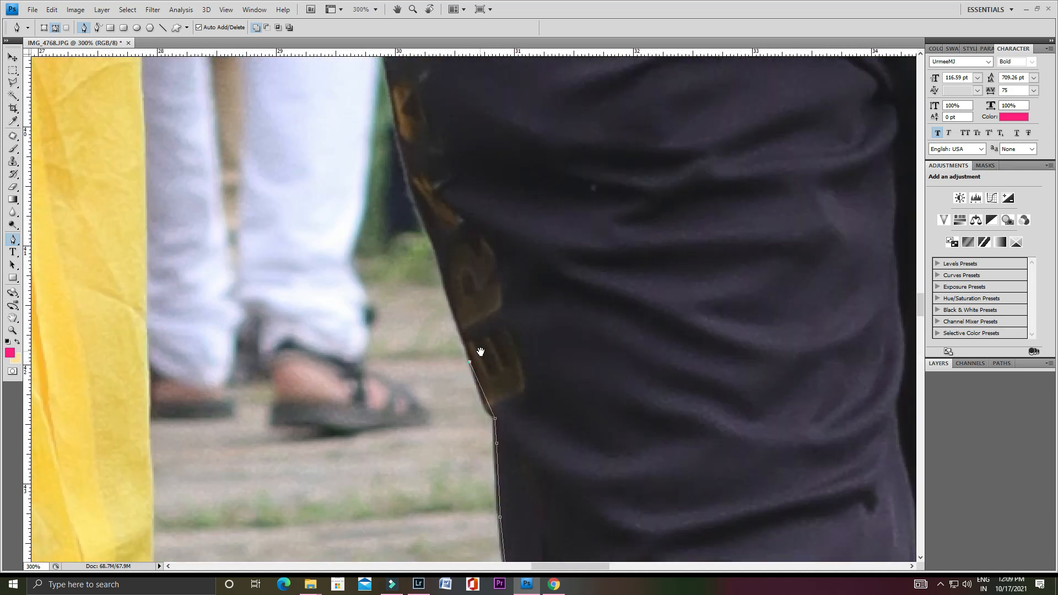
scroll(463, 378, up, 15)
scroll(430, 413, left, 2)
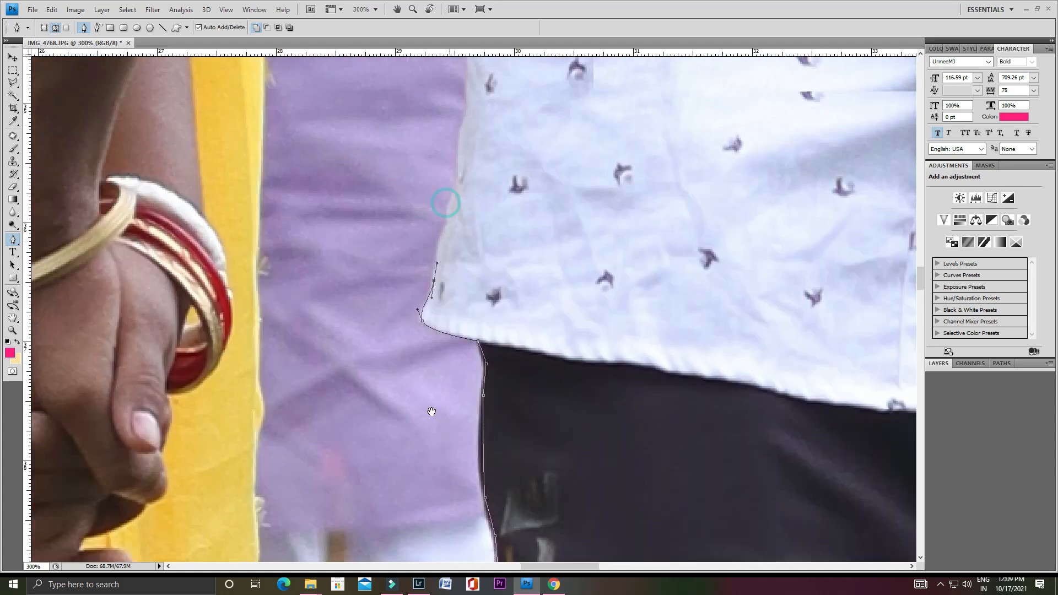
Step: Trace the side of the man's shirt up to the underarm gap and back down around the inner sleeve cuff
scroll(467, 461, down, 10)
scroll(466, 461, up, 4)
drag(541, 404, 526, 381)
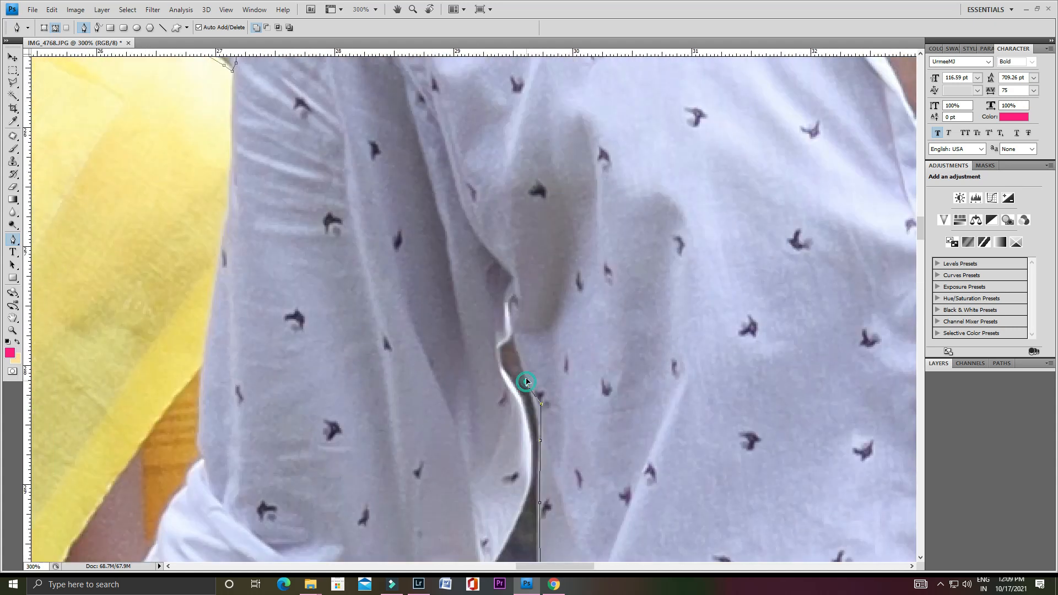
scroll(499, 331, down, 12)
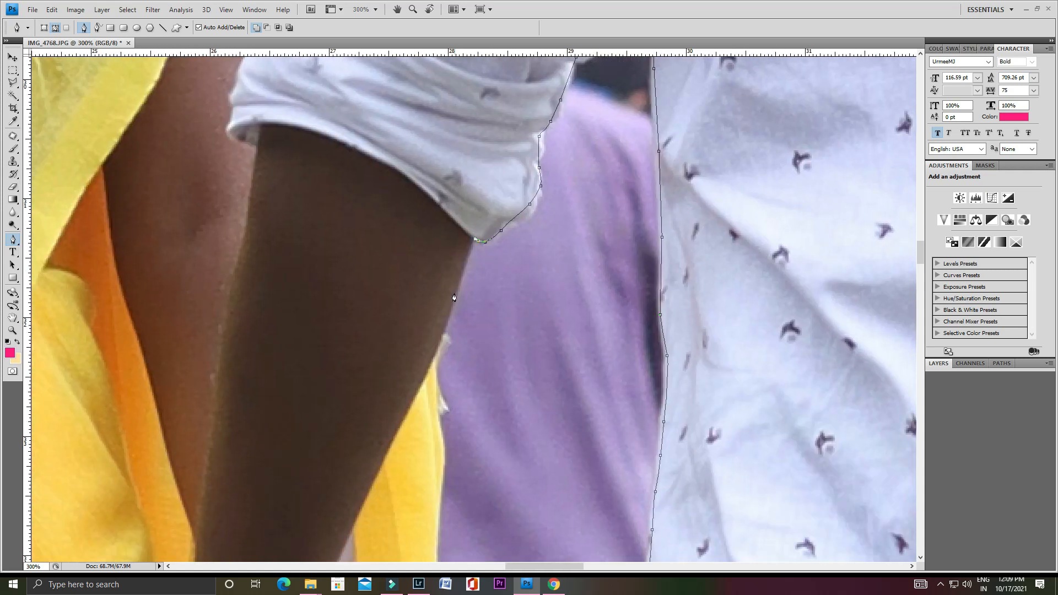
Step: Extend the path from the man's inner arm down the edge of the yellow sari
scroll(485, 196, left, 3)
key(ctrl+minus)
scroll(504, 265, down, 15)
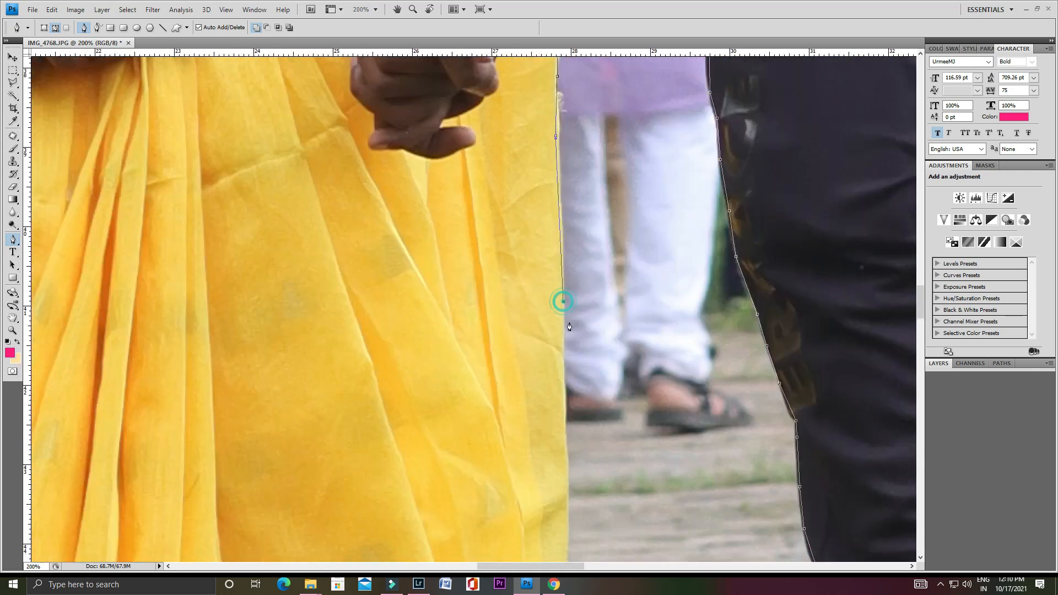
click(578, 279)
Step: Outline the longest yellow sari tassel down one side, around its tip and back up
key(ctrl+plus)
scroll(580, 306, down, 6)
drag(489, 426, 472, 277)
click(468, 316)
click(480, 329)
click(496, 360)
click(515, 402)
click(461, 379)
click(455, 363)
click(454, 335)
click(446, 315)
click(433, 284)
click(427, 255)
drag(411, 184, 437, 289)
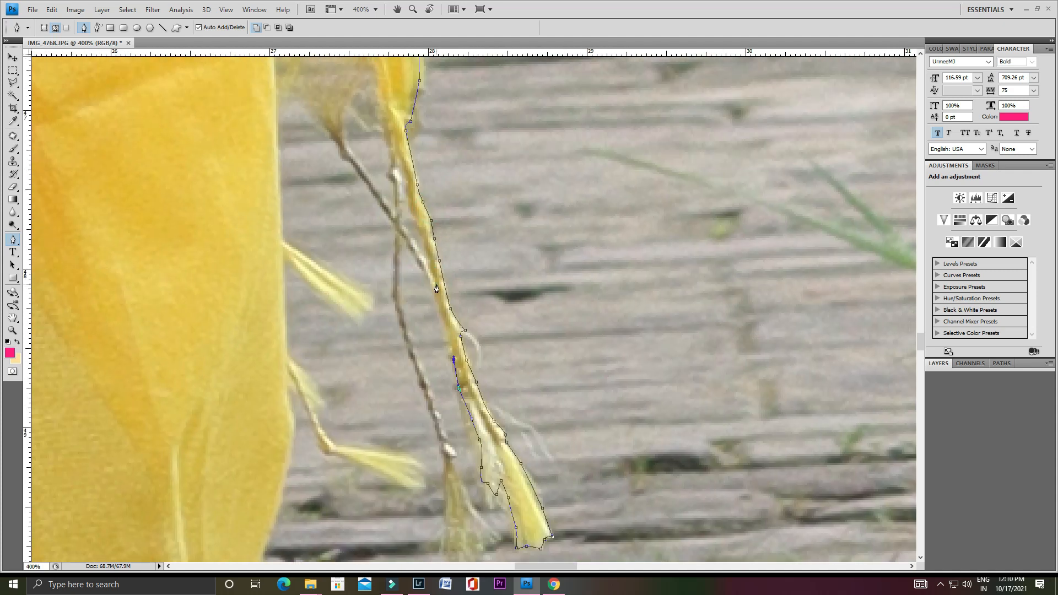
Step: Outline the second hanging tassel down its cord and around its frayed end
click(456, 457)
click(462, 482)
click(474, 507)
click(498, 540)
drag(498, 541, 488, 435)
click(468, 445)
click(452, 466)
click(433, 438)
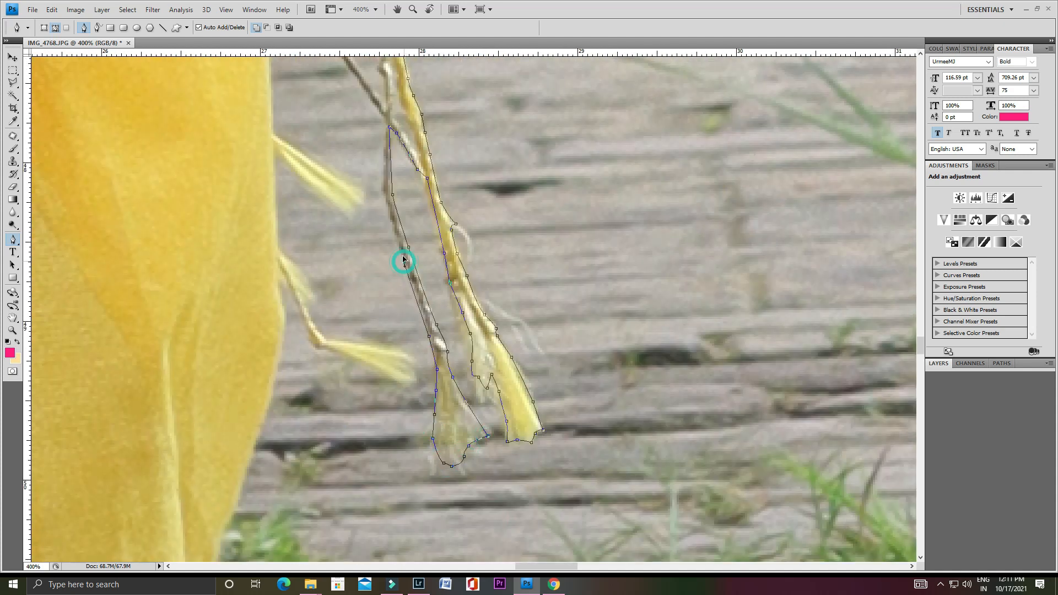
Step: Trace the thin crossing cord back up to the sheer fringe of the sari
drag(384, 122, 474, 331)
click(456, 302)
click(433, 270)
click(417, 254)
click(404, 233)
click(392, 221)
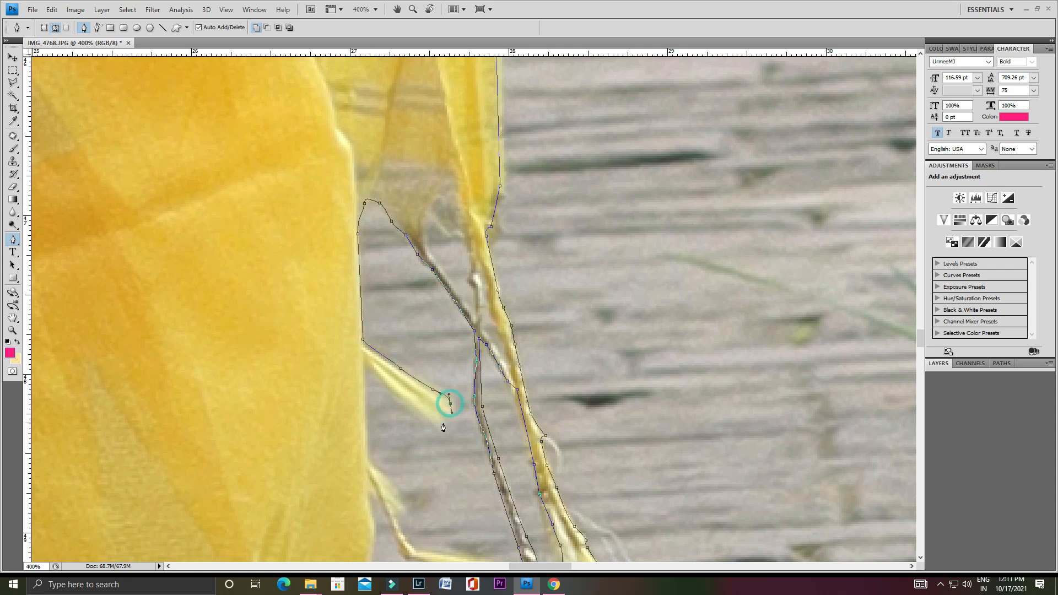
Step: Outline the tip and underside of the small tassel beside the sari skirt
click(443, 424)
click(433, 427)
click(405, 405)
click(379, 379)
click(364, 358)
Step: Trace the side edge of the sari skirt down past the small tassels to the hem
drag(365, 441, 365, 319)
click(366, 319)
click(367, 338)
key(ctrl+minus)
scroll(447, 457, down, 3)
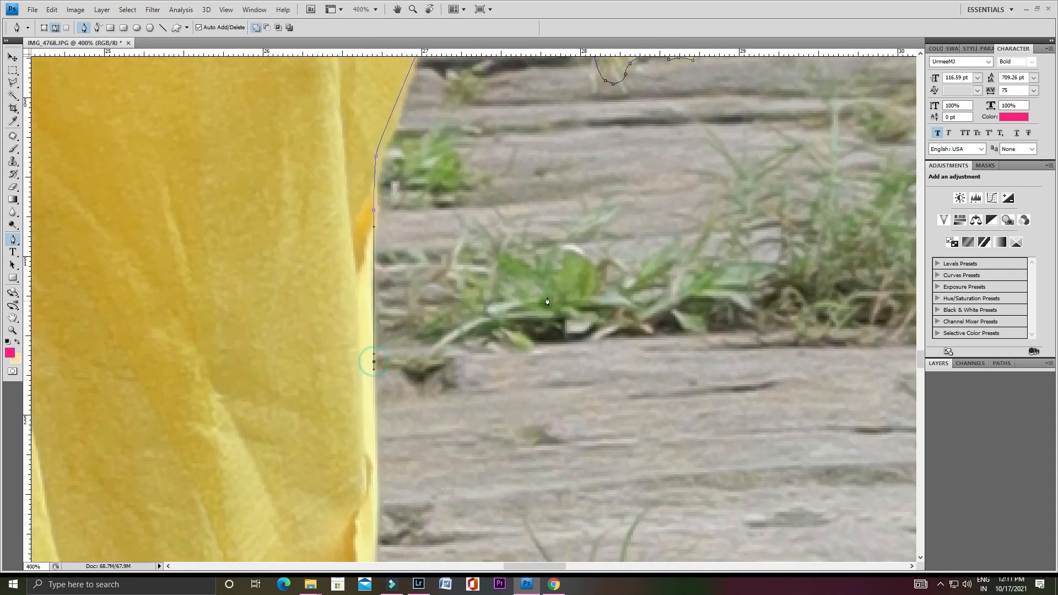
drag(366, 362, 438, 430)
scroll(386, 441, down, 2)
click(271, 478)
scroll(270, 477, down, 2)
Step: Outline the woman's ankle, toes and sandal below the sari hem
click(233, 433)
click(243, 453)
click(255, 464)
click(270, 473)
click(279, 495)
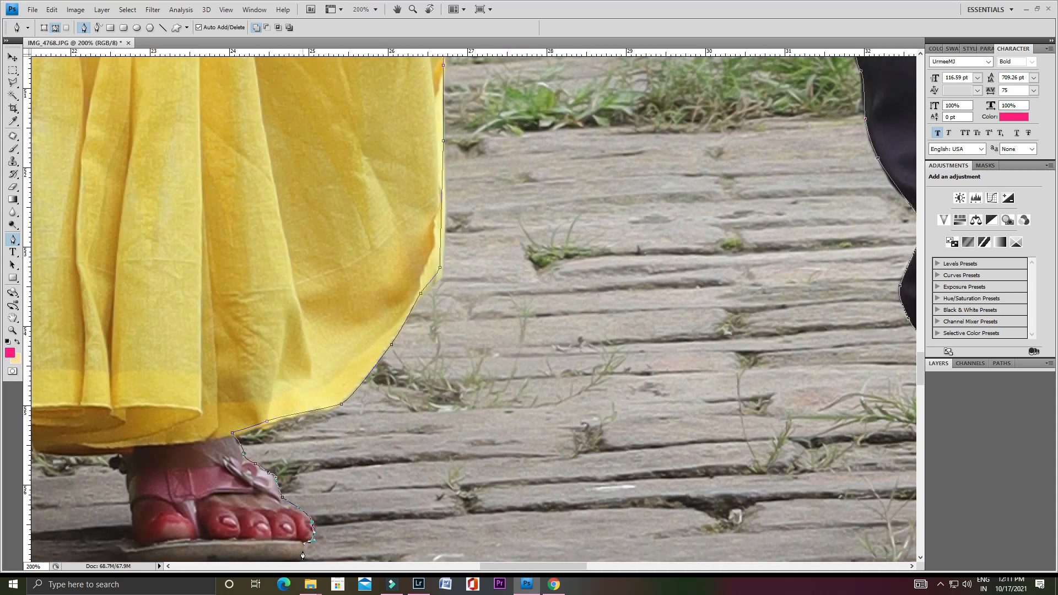
scroll(302, 556, down, 2)
click(310, 517)
click(154, 525)
drag(145, 445, 358, 498)
click(357, 458)
Step: Trace the folded bottom hem of the sari from the sandal to its far corner
click(268, 453)
click(242, 456)
click(218, 461)
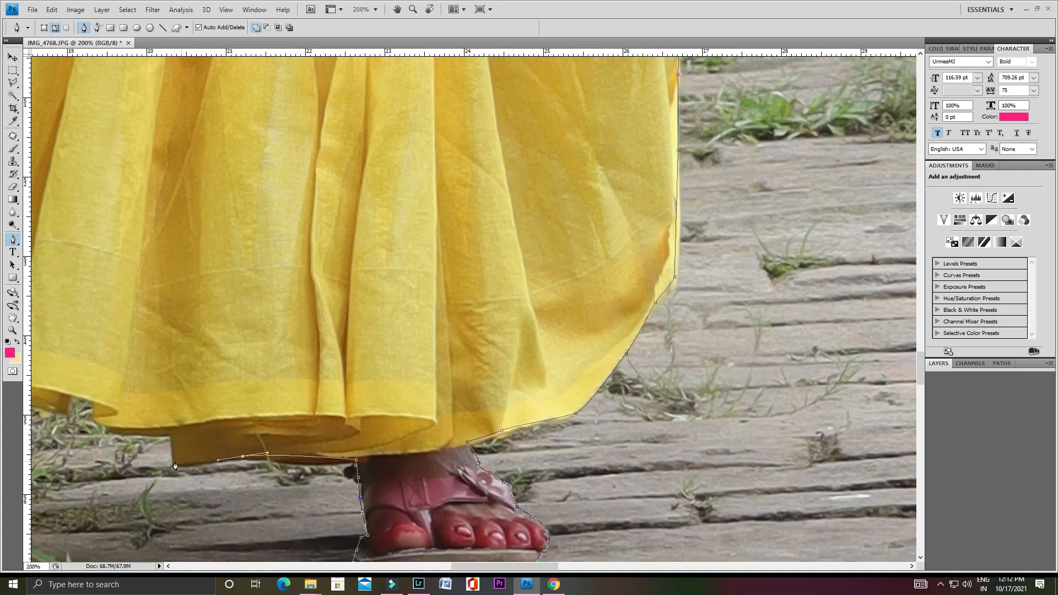
drag(77, 403, 291, 449)
click(280, 439)
click(252, 455)
click(215, 449)
click(149, 423)
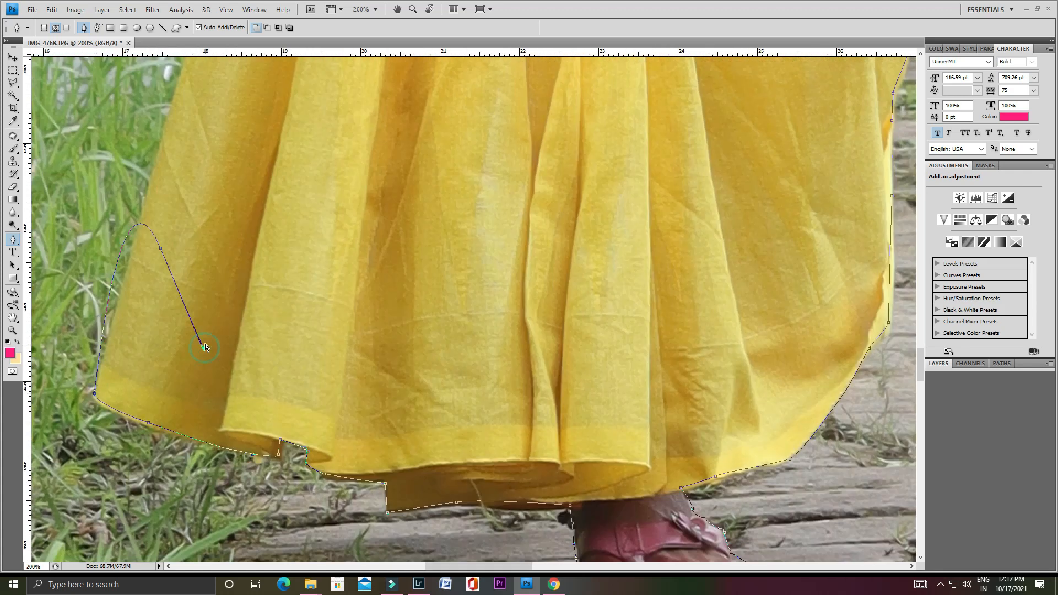
Step: Trace the grass-side edge of the sari skirt upward to the draped cloth
drag(165, 166, 175, 420)
drag(196, 265, 196, 458)
click(224, 381)
click(169, 222)
drag(169, 193, 285, 448)
click(271, 369)
drag(272, 213, 287, 454)
click(287, 418)
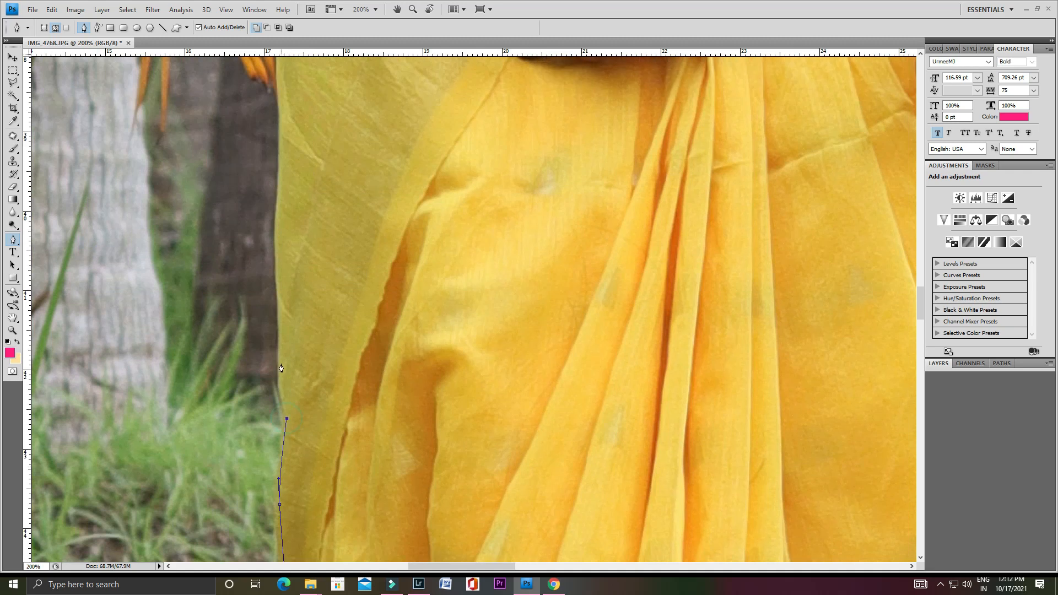
Step: Continue the path up the draped sari edge and around the woman's elbow to her upper arm
drag(280, 231, 295, 394)
click(290, 193)
drag(292, 160, 352, 477)
click(339, 308)
click(343, 309)
drag(337, 248, 368, 408)
click(363, 255)
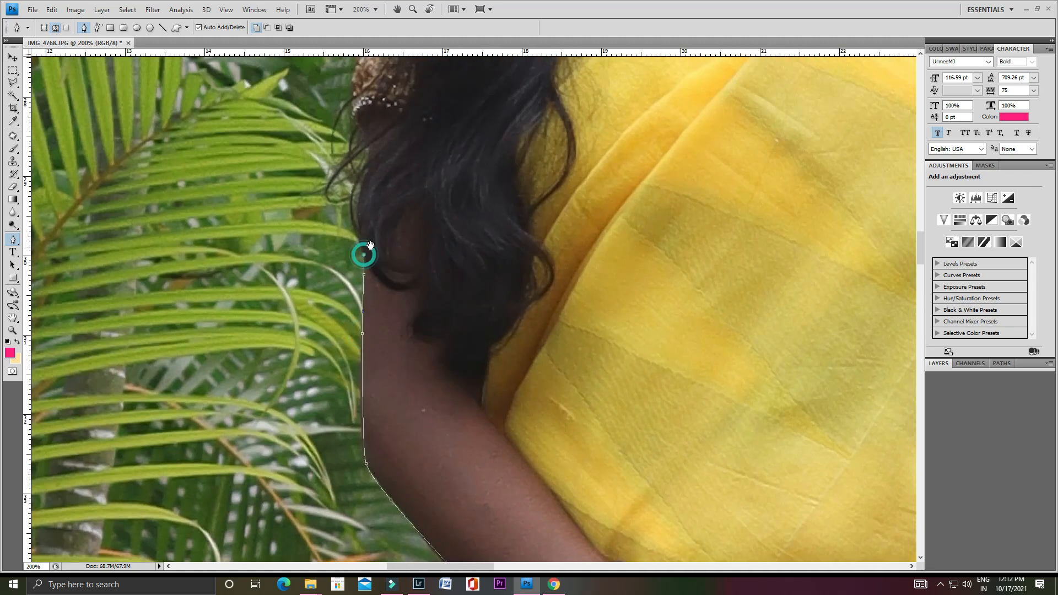
Step: Trace the woman's upper arm and the outer edge of her long hair to complete the couple's outline
drag(371, 245, 404, 407)
click(389, 388)
click(393, 304)
drag(396, 265, 420, 395)
click(405, 315)
click(429, 247)
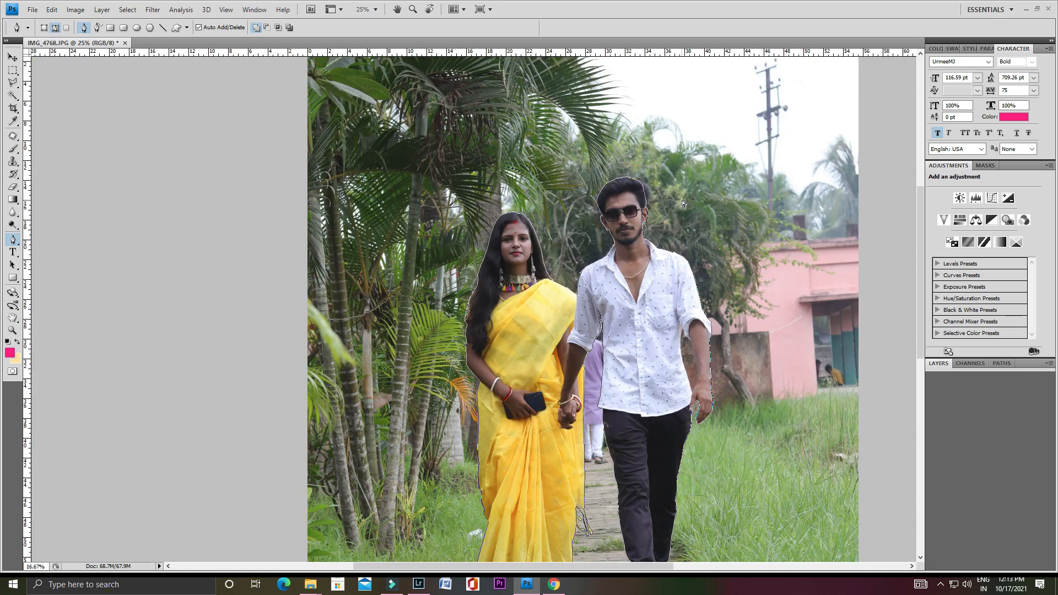
Step: Copy the selected couple onto a new layer
key(ctrl+minus)
key(ctrl+j)
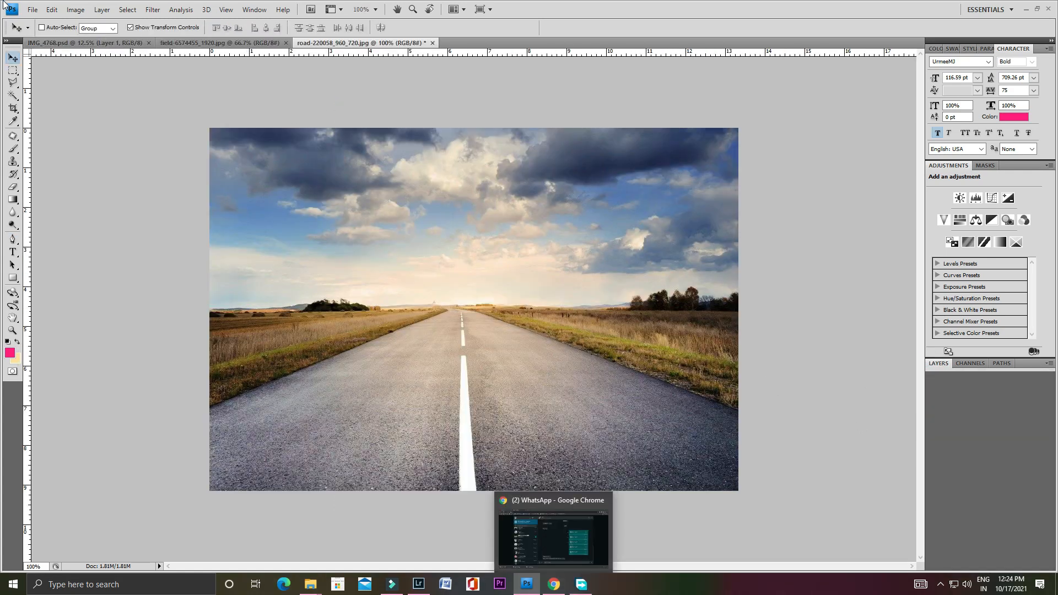
Step: Create a new document with the U.S. Paper preset at Letter size, 8.5 × 11 inches and 300 pixels/inch
click(32, 9)
click(34, 24)
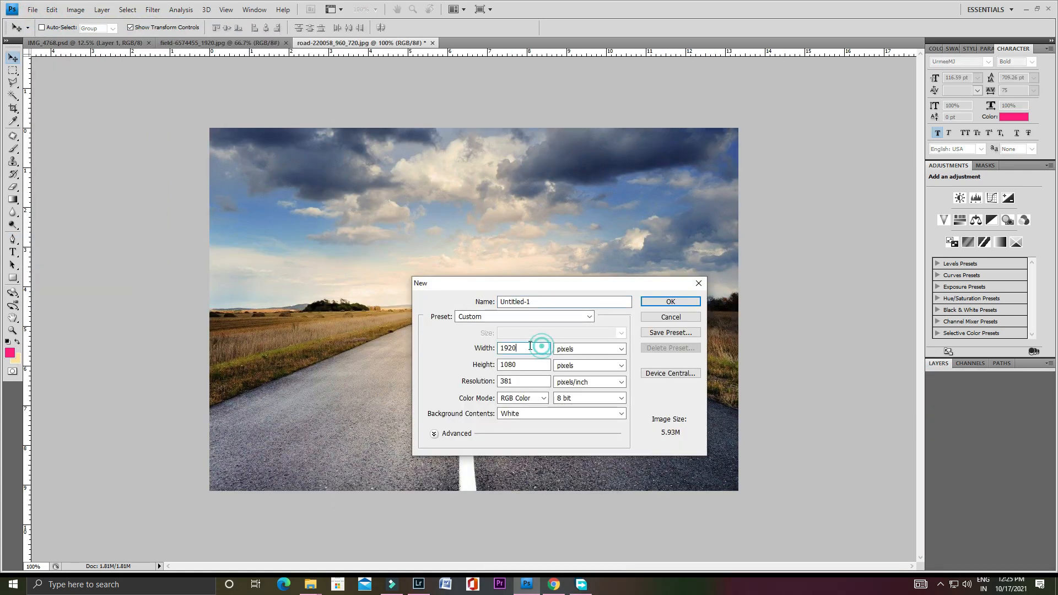
click(584, 316)
click(498, 355)
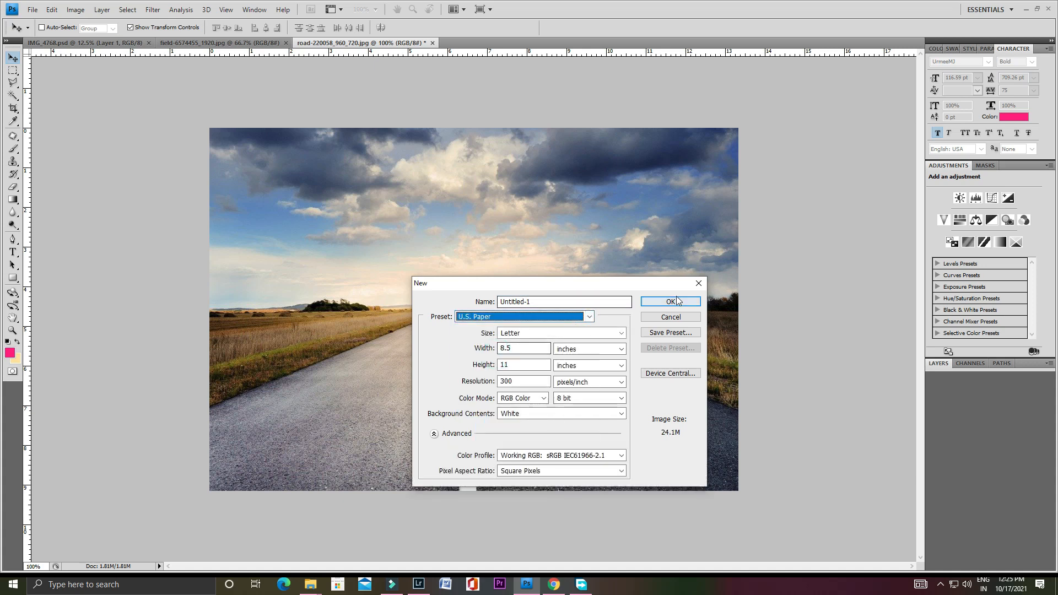
key(Return)
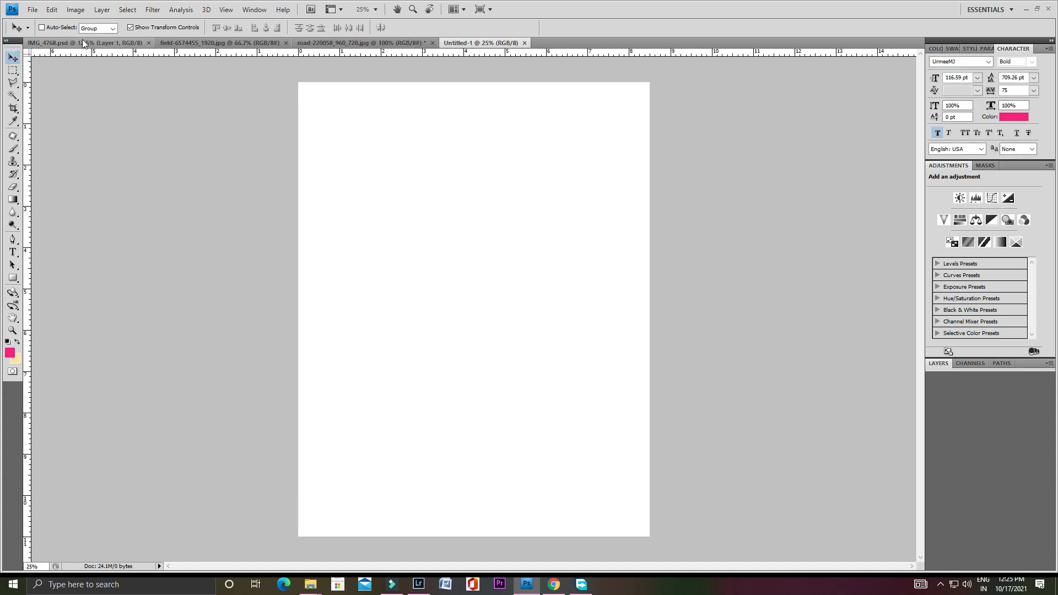
Step: Bring the road-220058_960_720.jpg photo into the Untitled-1 document
click(220, 42)
click(358, 43)
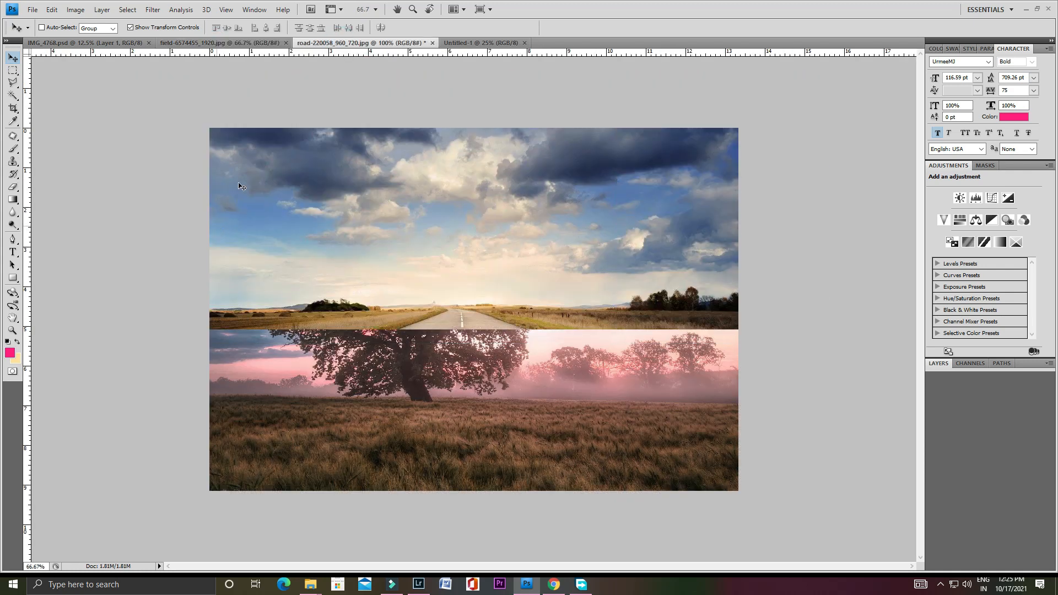
drag(466, 47, 449, 384)
Step: Enlarge and position the road photo to cover the whole page
drag(516, 339, 808, 137)
drag(545, 258, 546, 194)
drag(808, 73, 772, 98)
drag(551, 220, 568, 204)
drag(789, 81, 808, 79)
double_click(478, 251)
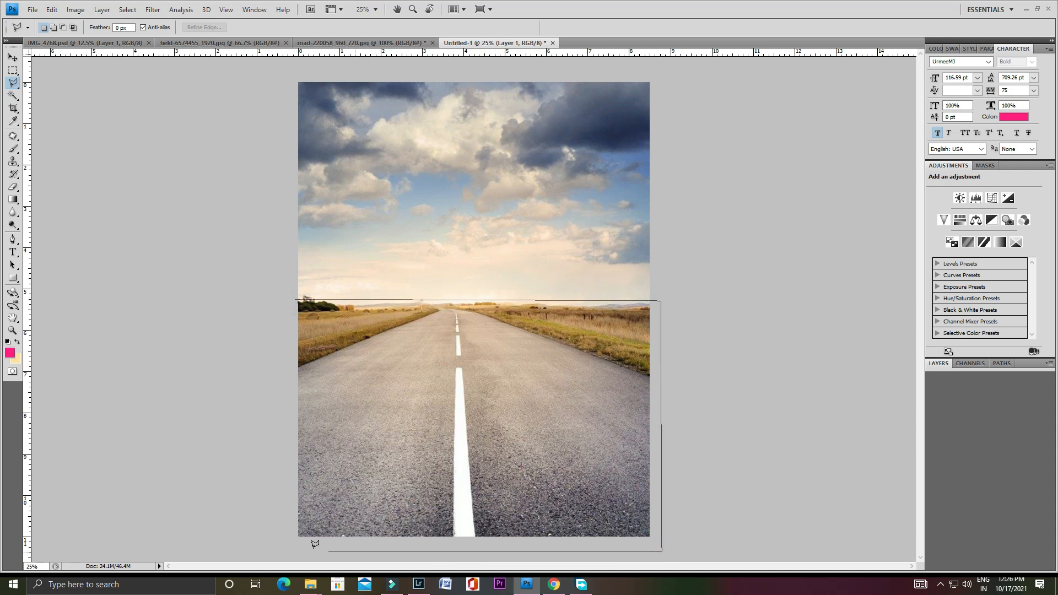
Step: Select everything below the horizon in the road photo, delete it and deselect, leaving only the sky on Layer 1
click(298, 300)
key(Delete)
key(v)
right_click(524, 190)
click(543, 197)
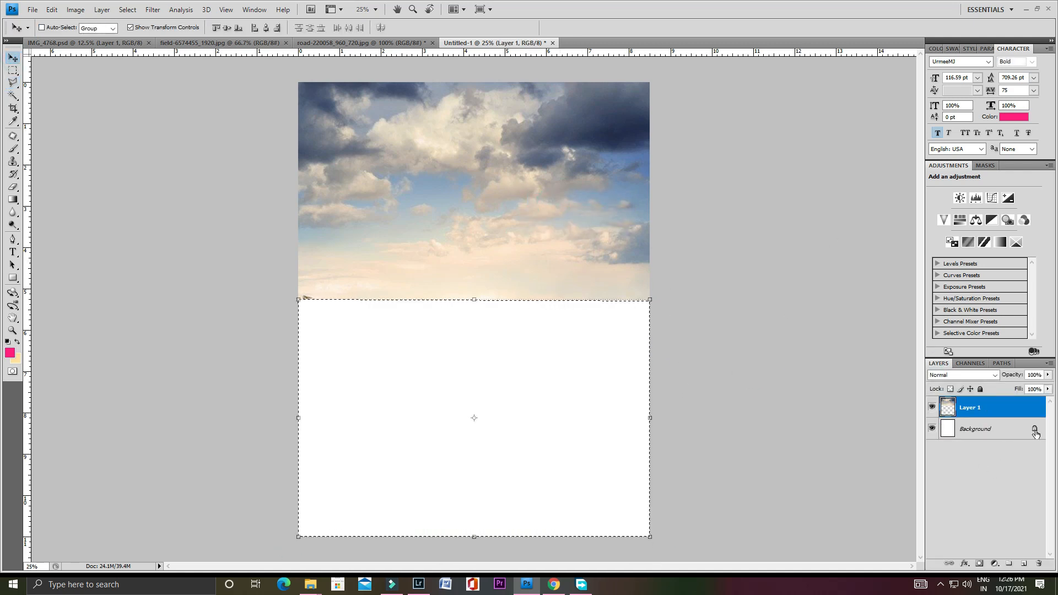
key(ctrl+d)
key(w)
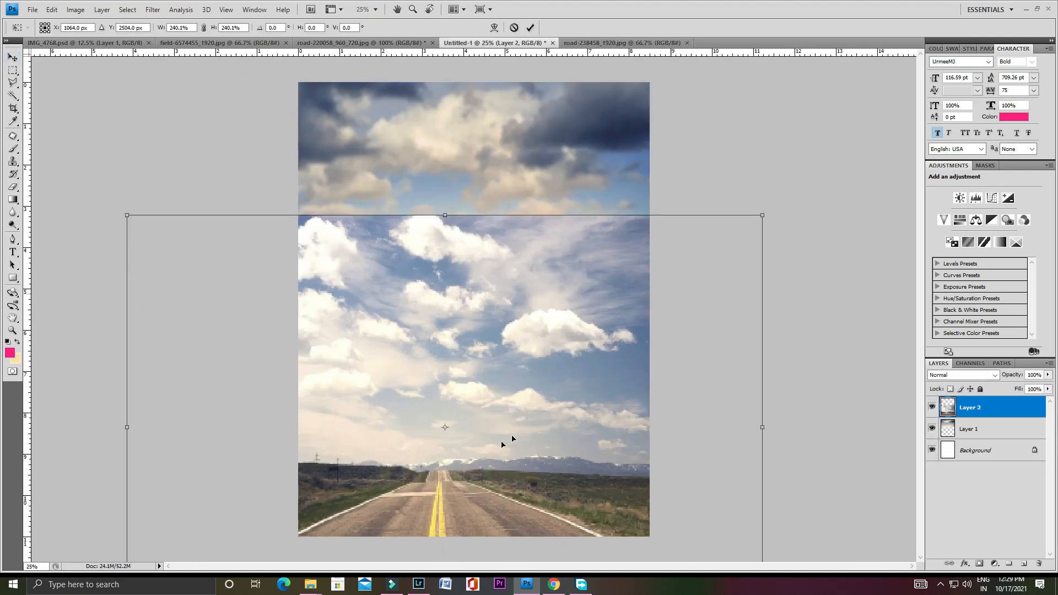
Step: Confirm the road photo's placement and erase the sky above the horizon on Layer 2 with an enlarged soft eraser
key(Return)
click(13, 187)
right_click(249, 205)
click(371, 231)
key(bracketright)
key(bracketright)
key(bracketright)
mouse_move(419, 231)
mouse_down()
mouse_move(292, 158)
mouse_move(638, 196)
mouse_up()
Step: Enlarge the road on Layer 2 and position it so the asphalt fills the lower half of the page
key(v)
drag(587, 460, 588, 445)
drag(895, 524, 914, 537)
double_click(587, 446)
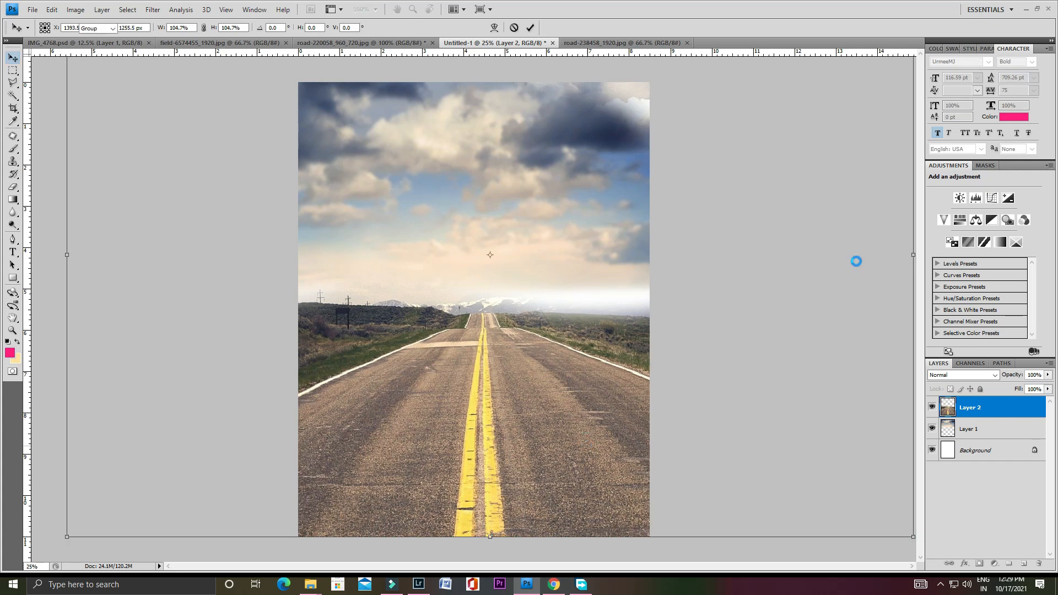
Step: Scale and reposition the sky on Layer 1 at 107%, and erase the leftover cloud in Layer 2's upper-right corner
click(976, 450)
click(970, 429)
drag(805, 538, 831, 556)
drag(760, 380, 760, 397)
click(14, 188)
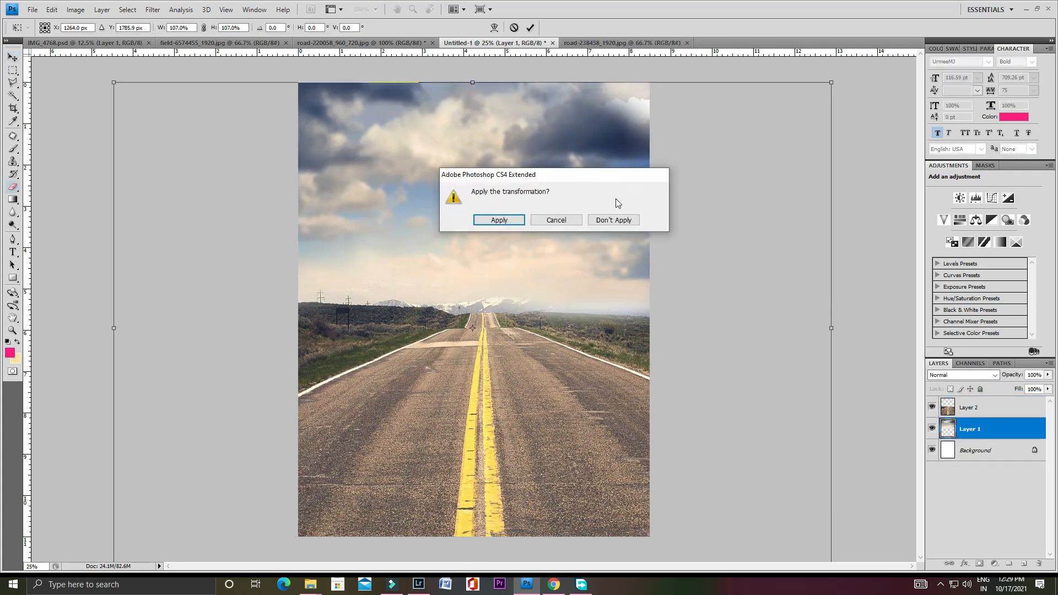
key(Return)
key(alt+bracketright)
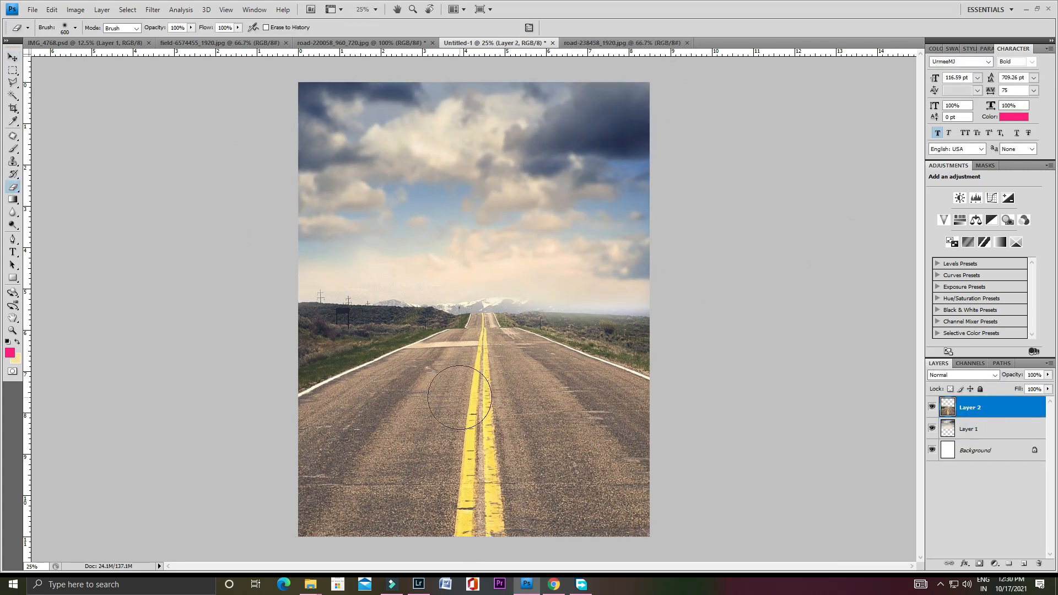
Step: Bring the couple cutout from IMG_4768.psd into the Untitled-1 document, resize it and place it on the road
key(v)
click(353, 42)
click(220, 42)
click(124, 44)
drag(506, 213, 530, 219)
drag(608, 99, 598, 116)
drag(524, 290, 517, 288)
drag(587, 516, 562, 477)
key(Return)
drag(599, 346, 593, 342)
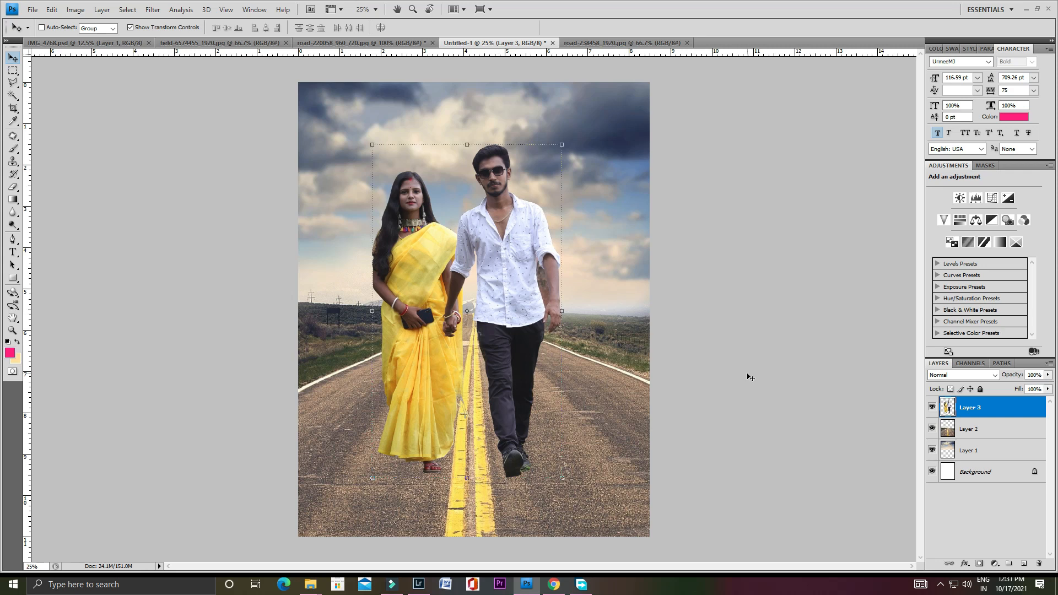
drag(524, 373, 522, 418)
Step: Trace the leftover background between the man's shirt and his outer arm with the Pen tool, delete it and deselect
key(ctrl+1)
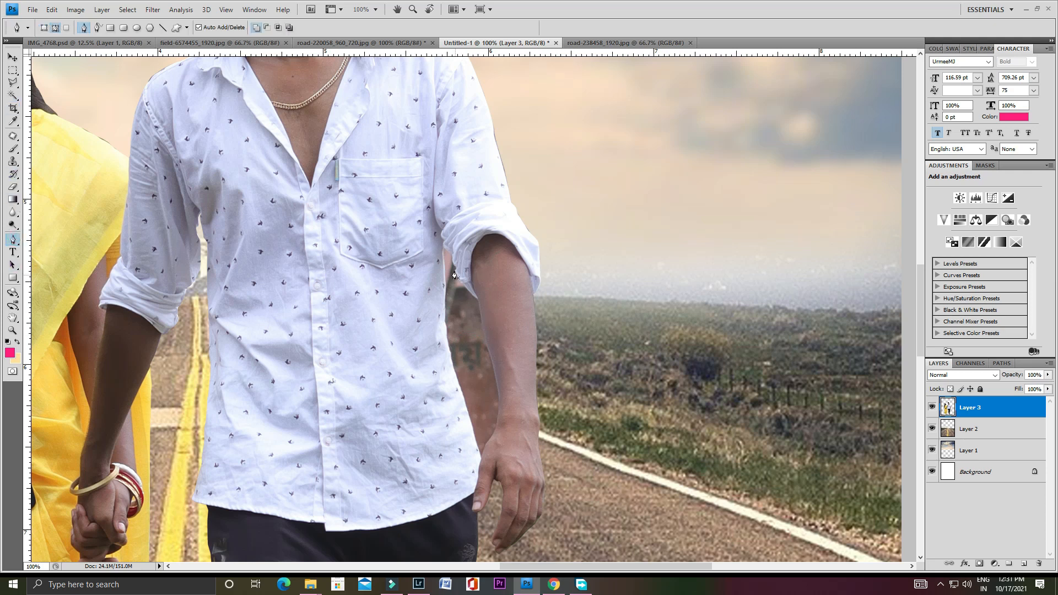
key(ctrl+plus)
drag(454, 492, 443, 372)
click(478, 488)
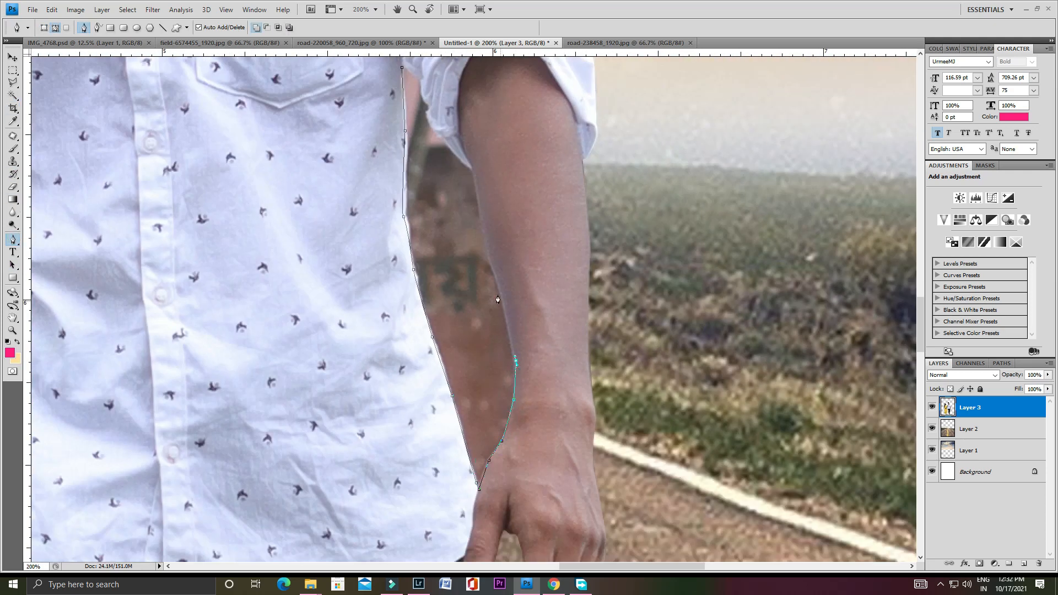
click(403, 70)
key(ctrl+Return)
key(Delete)
key(ctrl+d)
key(w)
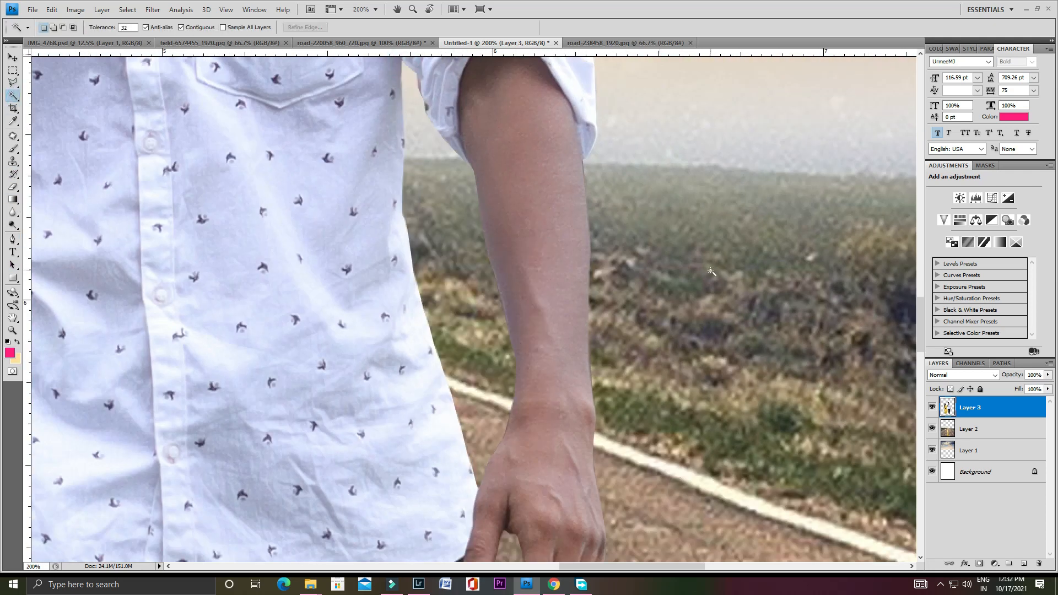
key(ctrl+0)
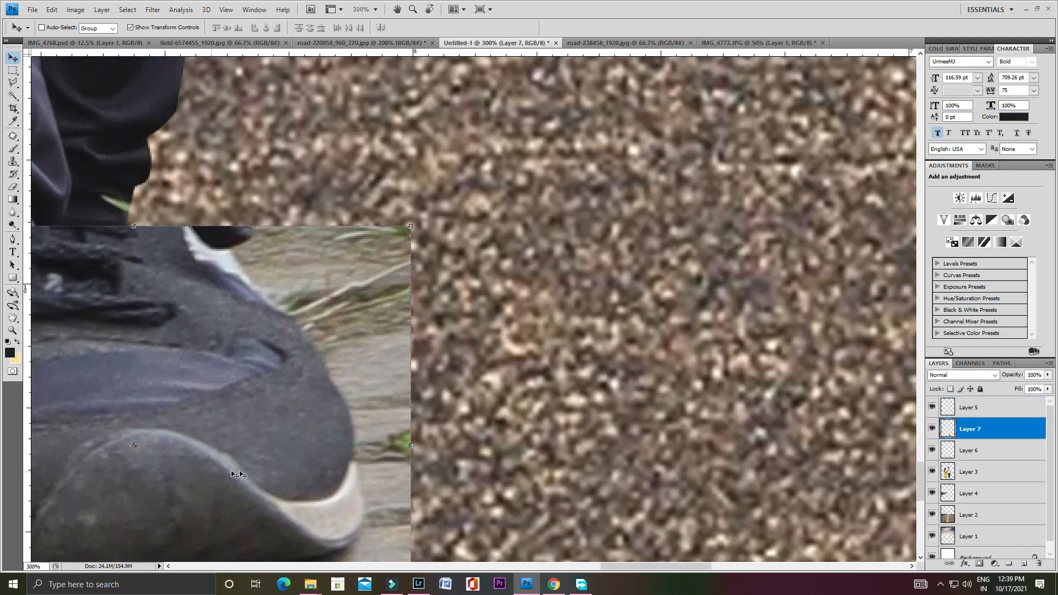
Step: Shrink and skew the pasted shoe photo on Layer 7 to fit under the man's rear trouser leg
key(ctrl+minus)
drag(236, 475, 336, 475)
drag(530, 252, 433, 331)
drag(432, 479, 444, 444)
key(ctrl+z)
drag(333, 407, 302, 408)
drag(389, 338, 325, 344)
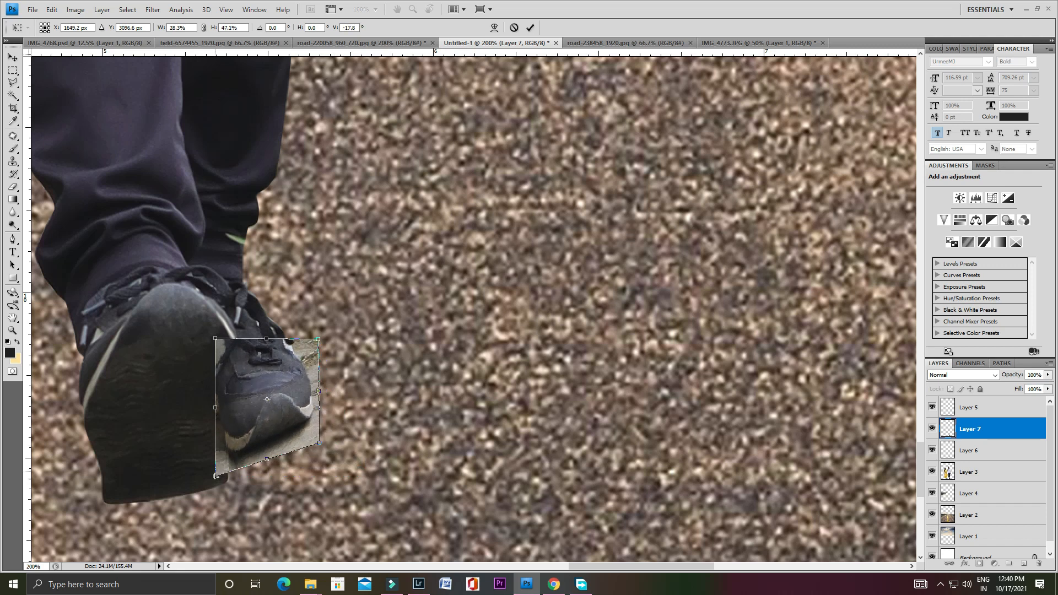
key(Escape)
right_click(210, 342)
click(199, 342)
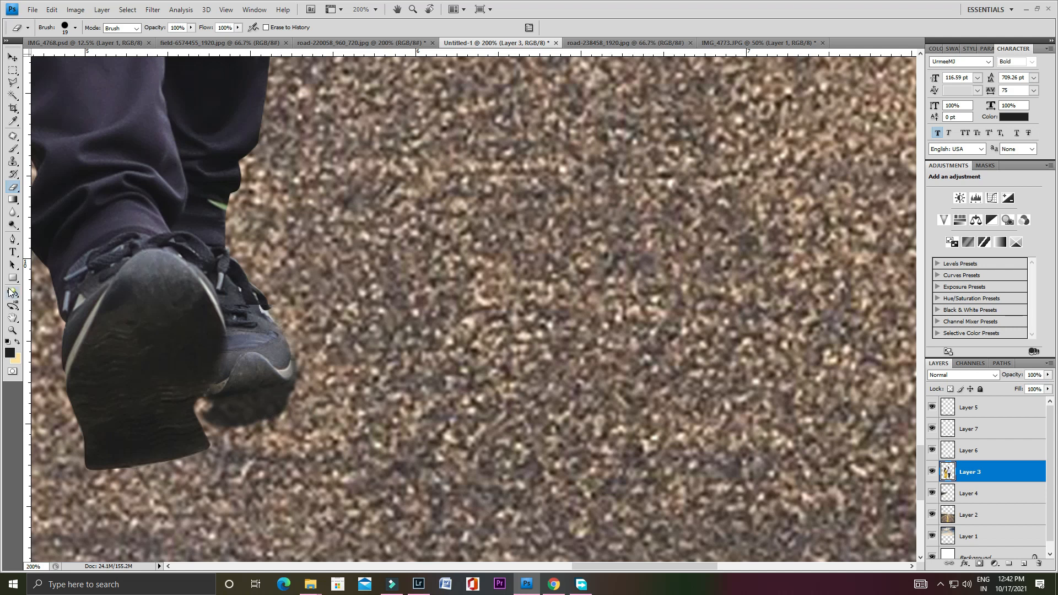
Step: Set the Brush tool to a soft round 74 px tip
key(b)
right_click(124, 319)
drag(138, 338, 143, 338)
key(Return)
Step: Try painting a dark shadow on the road beneath the man's shoes
drag(143, 441, 231, 507)
scroll(204, 410, down, 2)
drag(205, 410, 304, 327)
drag(1023, 405, 1048, 401)
key(ctrl+alt+z)
key(ctrl+alt+z)
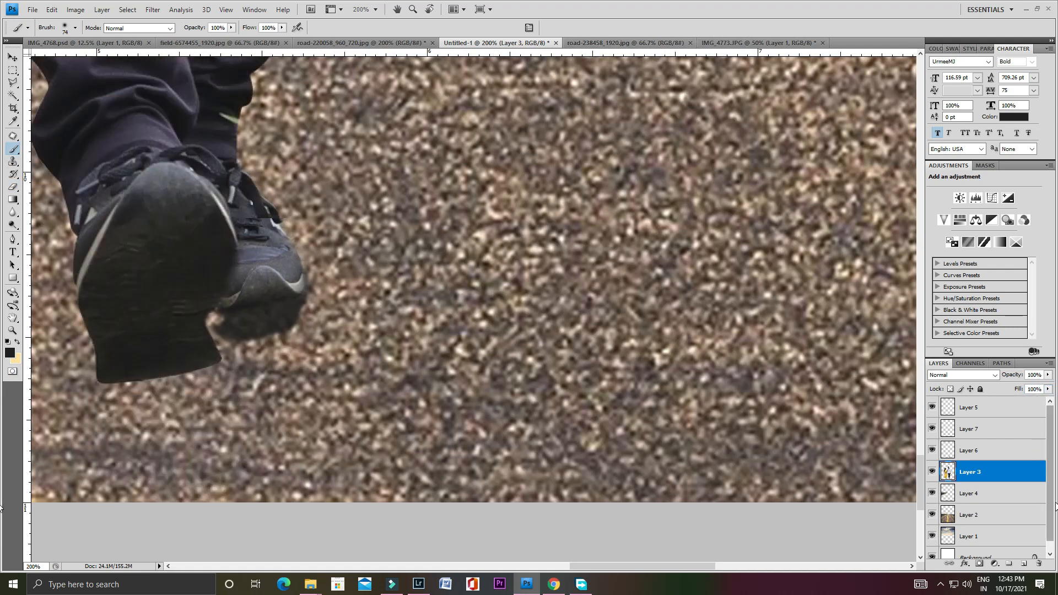
Step: Paint a soft black shadow beneath both of the man's shoes on a new layer above Layer 6
drag(962, 440, 962, 441)
mouse_move(115, 358)
mouse_down()
mouse_move(189, 370)
mouse_move(201, 433)
mouse_move(384, 529)
mouse_move(196, 386)
mouse_move(167, 427)
mouse_move(280, 516)
mouse_up()
key(ctrl+z)
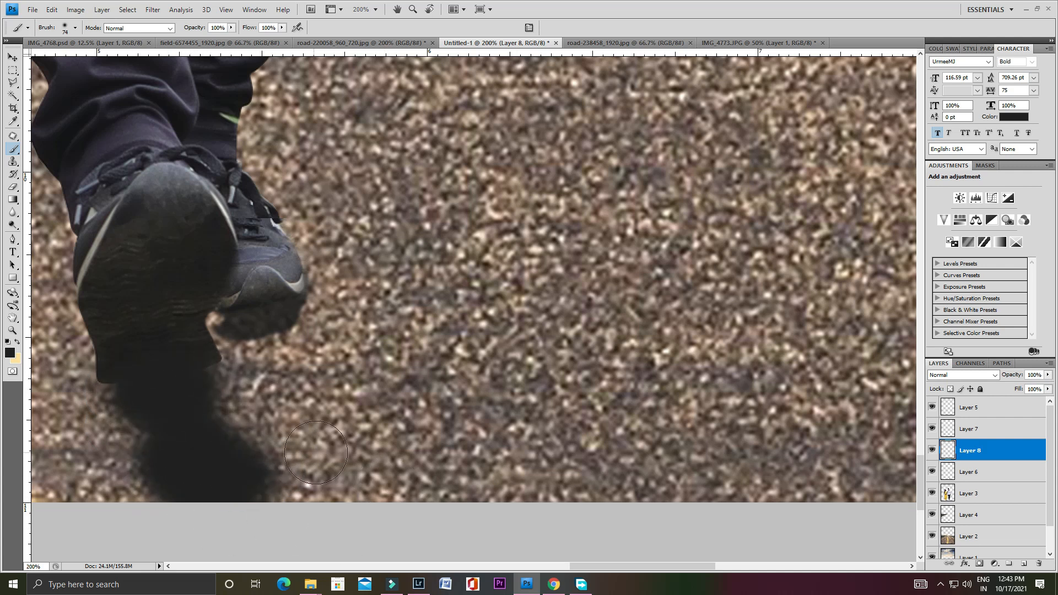
key(ctrl+alt+z)
key(ctrl+alt+z)
drag(165, 474, 224, 326)
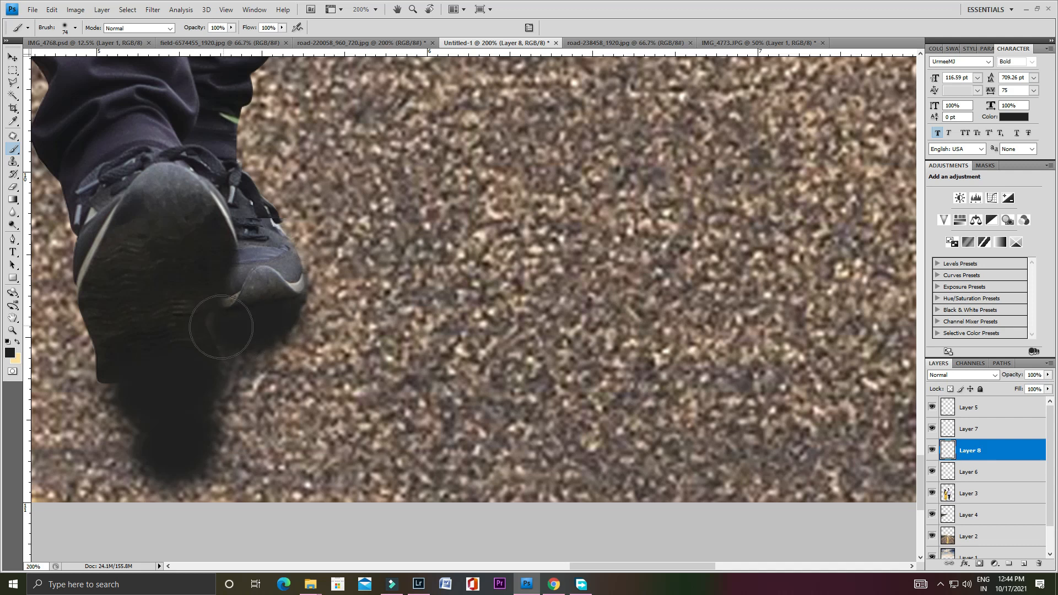
Step: Transform the rear shoe on Layer 7 to sit better beside the front shoe and its shadow
click(965, 435)
mouse_move(265, 287)
mouse_down()
mouse_move(381, 375)
mouse_move(265, 287)
mouse_up()
key(ctrl+t)
drag(319, 246, 316, 237)
key(Return)
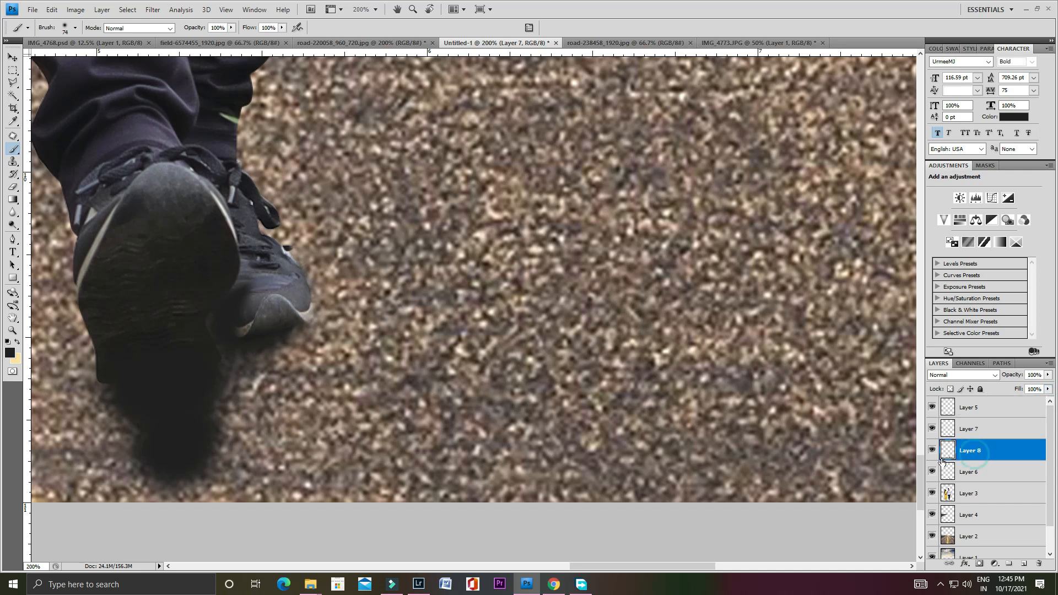
Step: Lower the fill of the shoe shadow on Layer 8 to 69%
click(974, 451)
key(ctrl+minus)
key(ctrl+minus)
key(ctrl+minus)
key(ctrl+minus)
key(ctrl+minus)
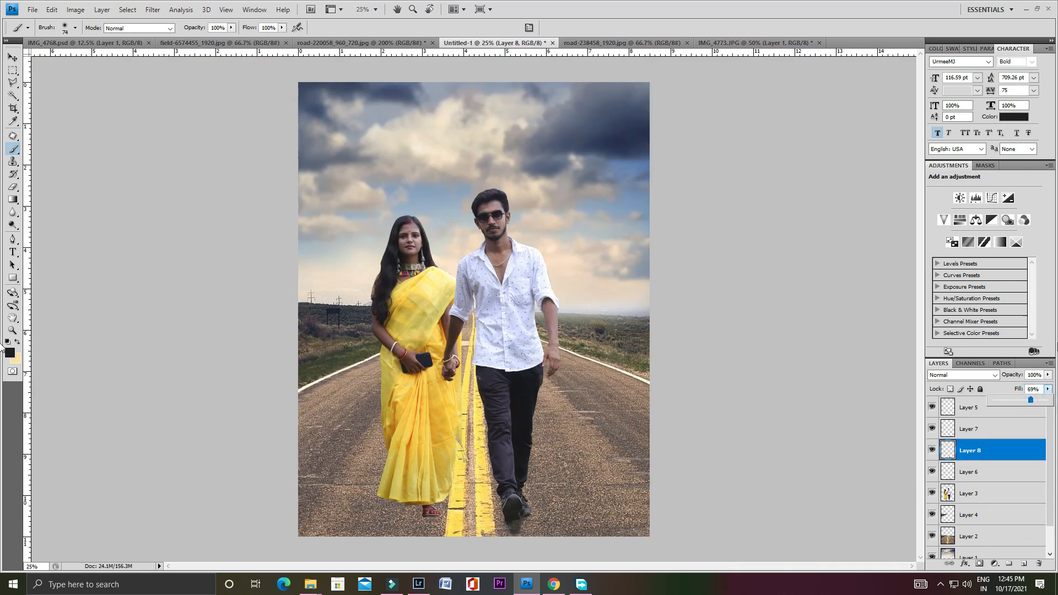
Step: Add a soft shadow under the woman's sandal on a new layer with 84% fill and transform it into place
scroll(446, 514, up, 3)
right_click(262, 331)
scroll(413, 471, down, 1)
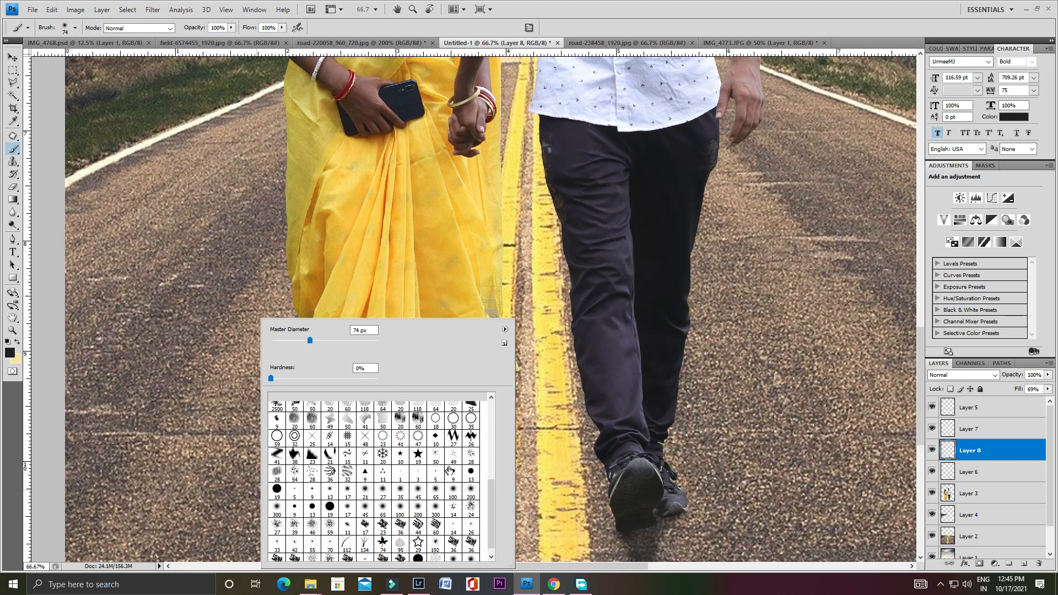
scroll(414, 471, down, 2)
key(Escape)
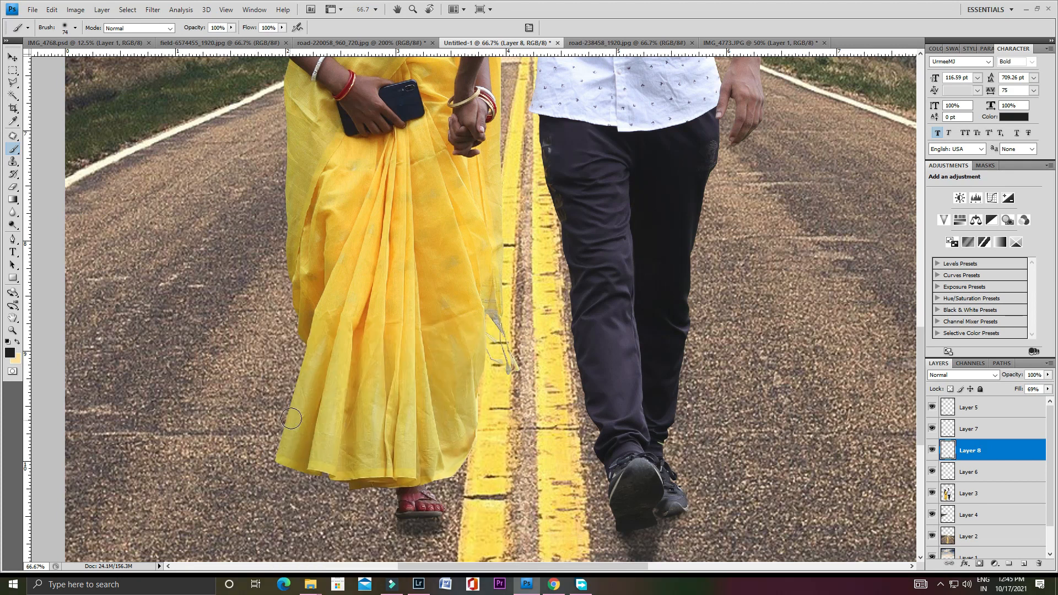
key(ctrl+t)
drag(419, 508, 438, 524)
key(Return)
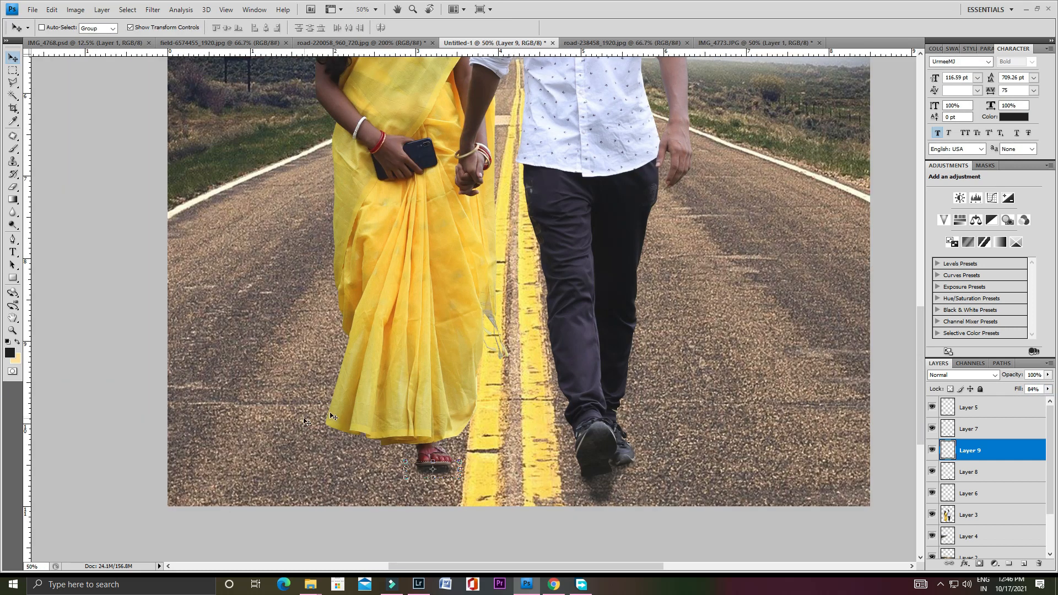
Step: Pick a new foreground color and brush a tint over the road on a new layer behind the couple
click(9, 353)
click(952, 300)
click(1019, 563)
key(b)
drag(175, 335, 206, 294)
key(ctrl+z)
right_click(230, 318)
click(9, 353)
click(802, 397)
click(952, 300)
drag(182, 435, 216, 376)
Step: Try out different blend modes for the road tint on Layer 10
click(962, 376)
key(Down)
key(Down)
key(Down)
key(Down)
key(Down)
key(Down)
key(Down)
key(Down)
key(Down)
key(Down)
key(Up)
Step: Extend the tint across the lower part of the road and choose a dark brown foreground color
mouse_move(190, 474)
mouse_down()
mouse_move(293, 307)
mouse_move(458, 472)
mouse_up()
key(ctrl+minus)
key(Up)
click(10, 353)
click(815, 420)
click(946, 306)
Step: Set Layer 10 to 44% fill and Normal blend mode, and choose a 143 px brush
drag(1047, 389, 1019, 401)
right_click(336, 430)
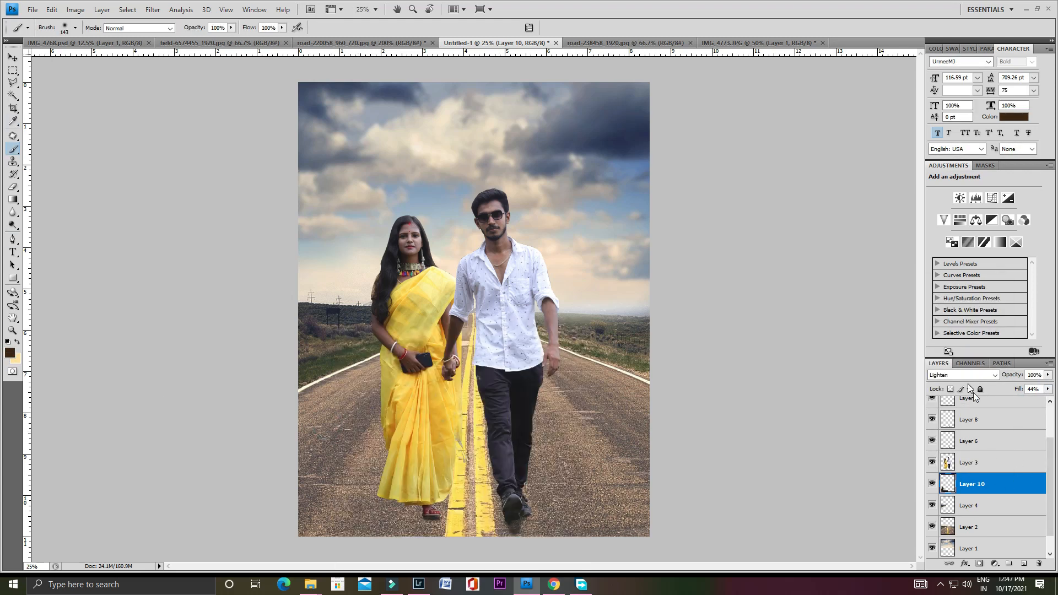
click(961, 375)
click(959, 109)
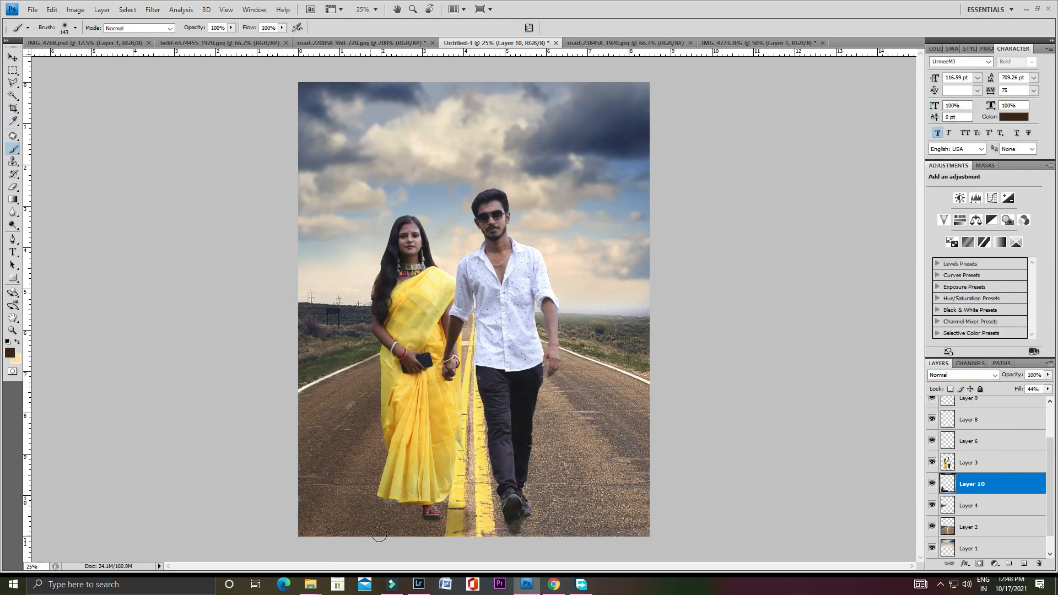
Step: Paint the dark brown tint over the rest of the road surface on Layer 10
mouse_move(485, 386)
mouse_down()
mouse_move(595, 518)
mouse_move(615, 482)
mouse_up()
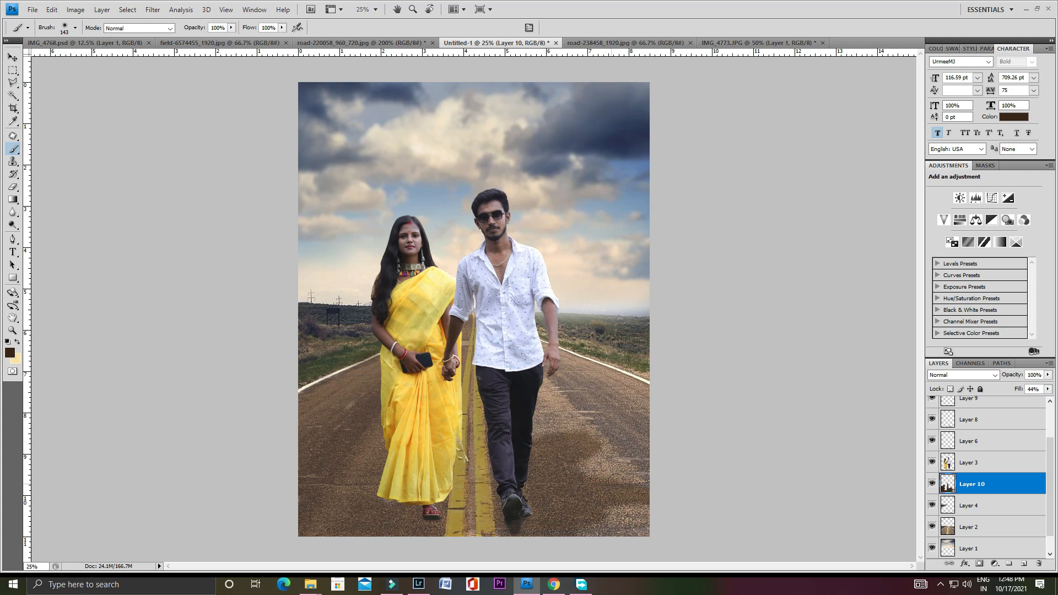
mouse_move(590, 385)
mouse_down()
mouse_move(546, 420)
mouse_move(651, 446)
mouse_move(601, 523)
mouse_up()
key(ctrl+minus)
key(ctrl+plus)
key(ctrl+plus)
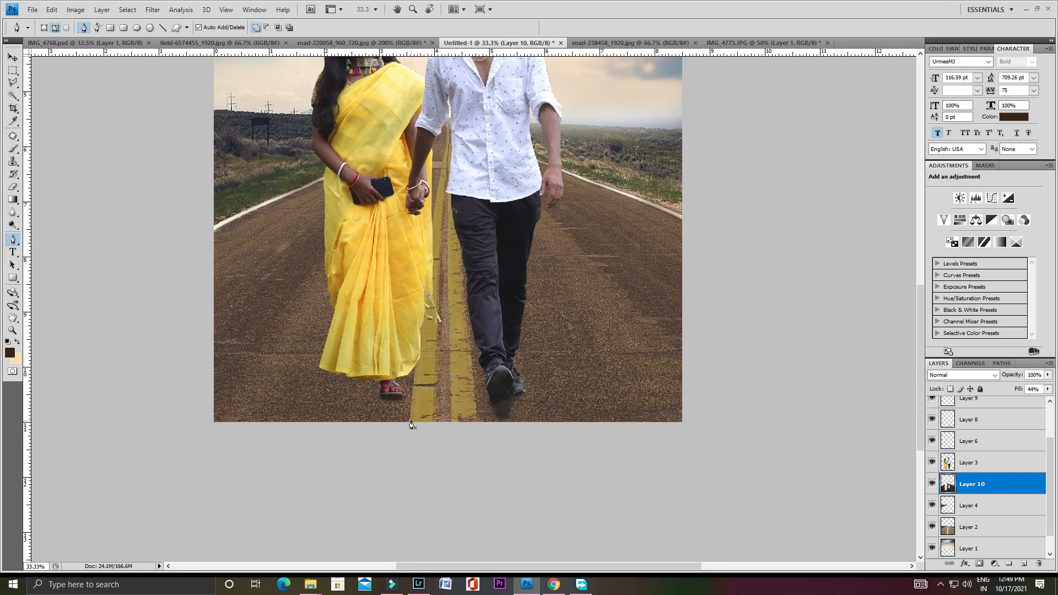
Step: Try merging the couple on Layer 3 with the shoe layers up to Layer 8
click(932, 463)
click(933, 463)
click(975, 462)
shift+click(985, 426)
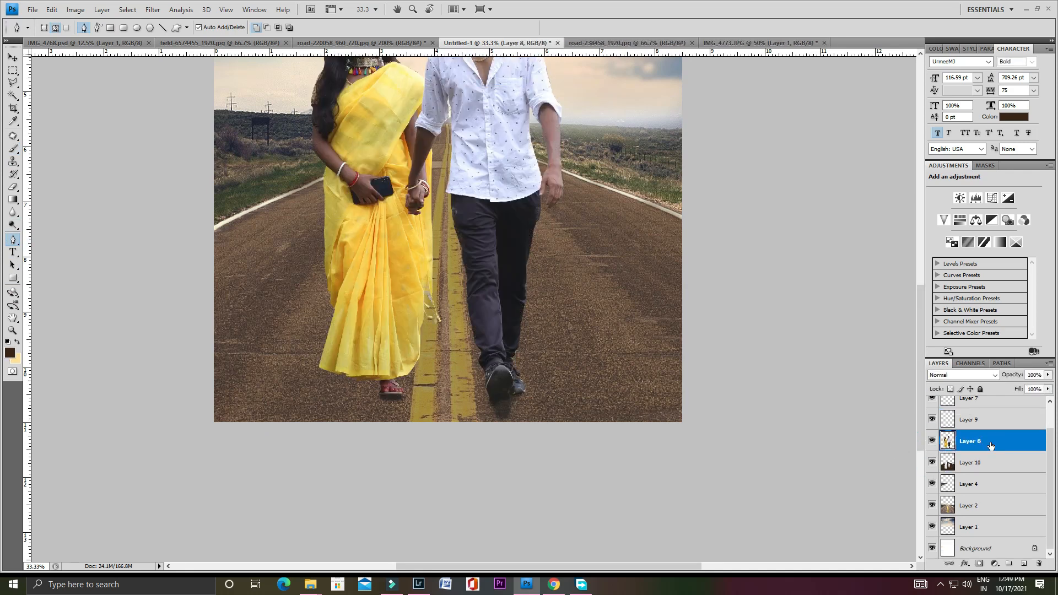
scroll(996, 458, down, 1)
Step: Clear the tint from the yellow lane lines on Layer 10 and paint brown between them with a 25 px brush
drag(433, 256, 433, 351)
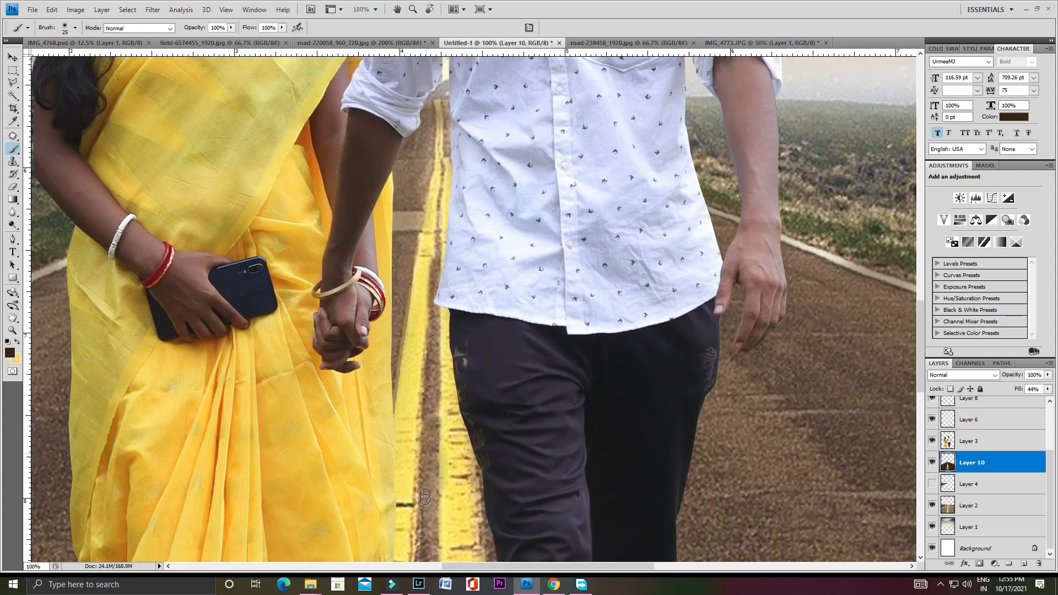
drag(425, 496, 424, 368)
drag(437, 424, 435, 504)
drag(416, 386, 414, 501)
drag(419, 498, 416, 361)
drag(402, 331, 401, 386)
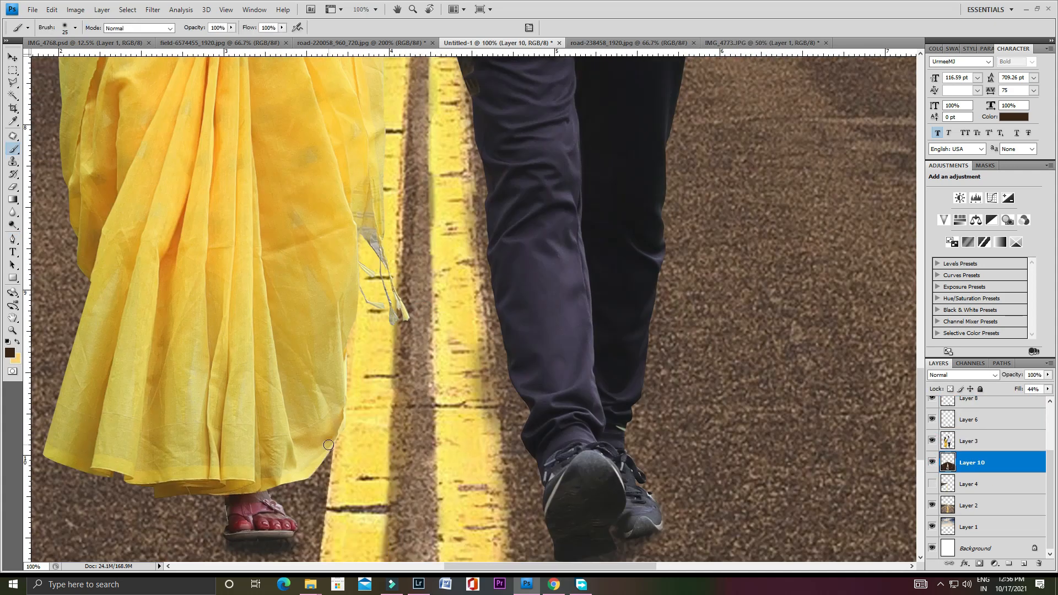
key(ctrl+minus)
key(ctrl+minus)
key(ctrl+minus)
key(ctrl+minus)
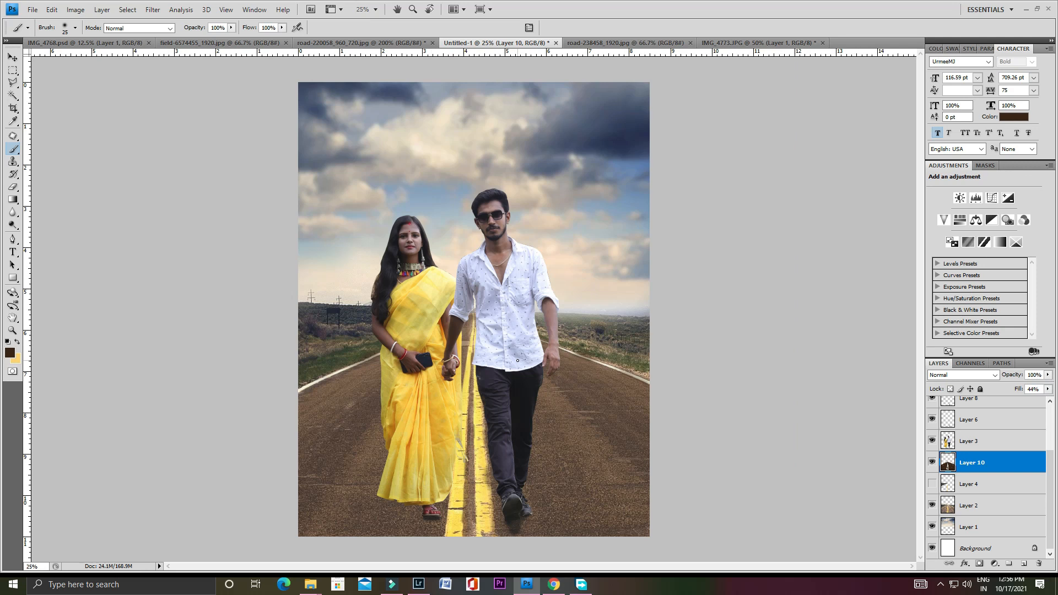
Step: Change the background color to bright yellow
key(ctrl+plus)
click(17, 360)
click(413, 285)
click(803, 264)
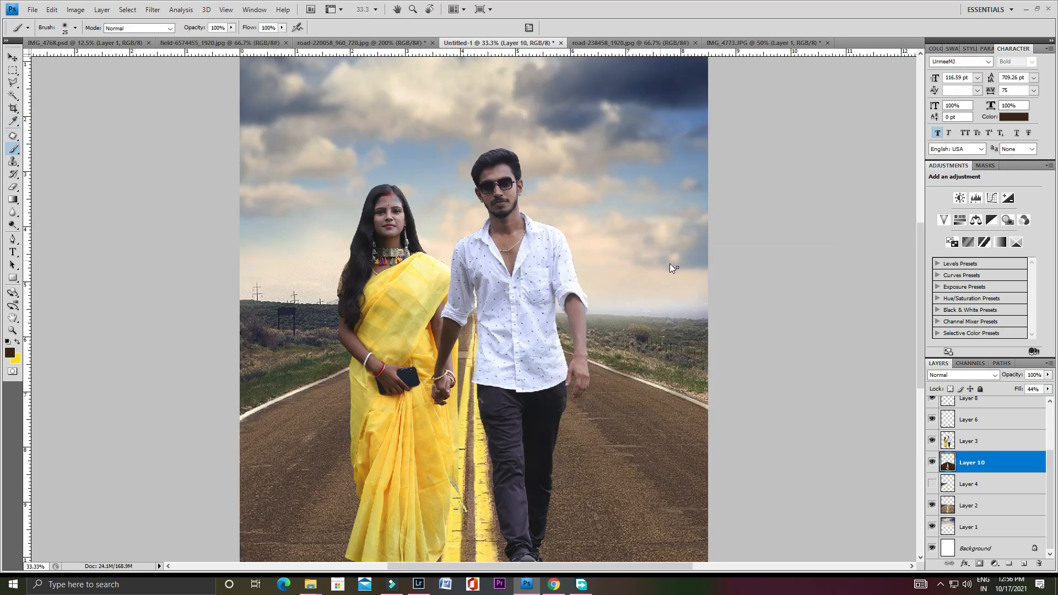
Step: Paint a yellow glow in the upper-right sky on a new layer with a 1900 px soft brush and set it to Screen
click(709, 131)
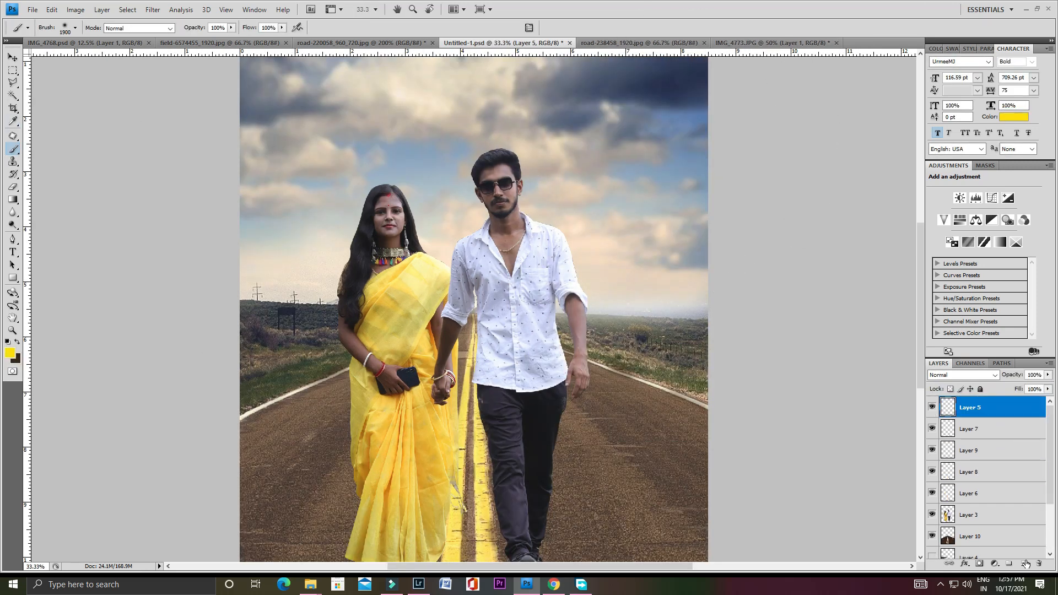
click(1026, 563)
click(706, 124)
key(ctrl+minus)
click(948, 376)
scroll(947, 377, down, 7)
scroll(948, 376, down, 1)
Step: Apply a pale yellow Color Overlay (#ead79f) to the glow on Layer 11
double_click(1020, 407)
click(296, 469)
click(480, 363)
click(548, 204)
click(507, 231)
click(852, 248)
drag(869, 259, 869, 295)
drag(843, 182, 760, 183)
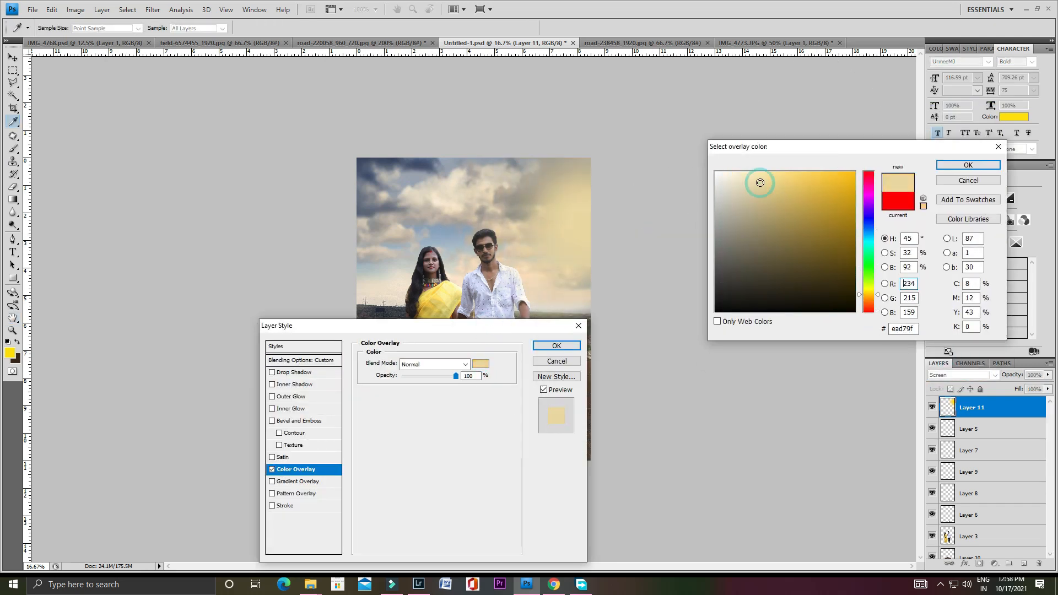
click(969, 164)
click(556, 345)
Step: Try painting a wider glow on Layer 11 with a 2500 px soft brush
key(b)
key(ctrl+plus)
key(ctrl+z)
key(ctrl+z)
key(ctrl+z)
key(ctrl+z)
key(bracketright)
key(bracketright)
key(bracketright)
key(bracketright)
key(bracketright)
key(bracketright)
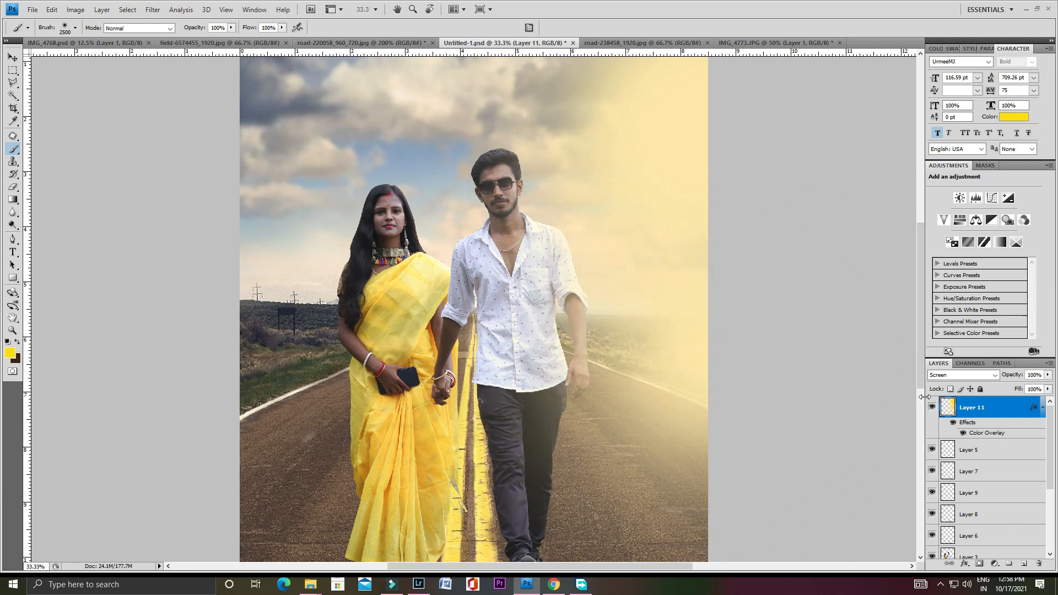
key(ctrl+z)
Step: Shift the glow on Layer 11 toward the upper-right edge of the sky
key(ctrl+minus)
key(ctrl+minus)
key(ctrl+plus)
click(12, 58)
drag(423, 395, 831, 314)
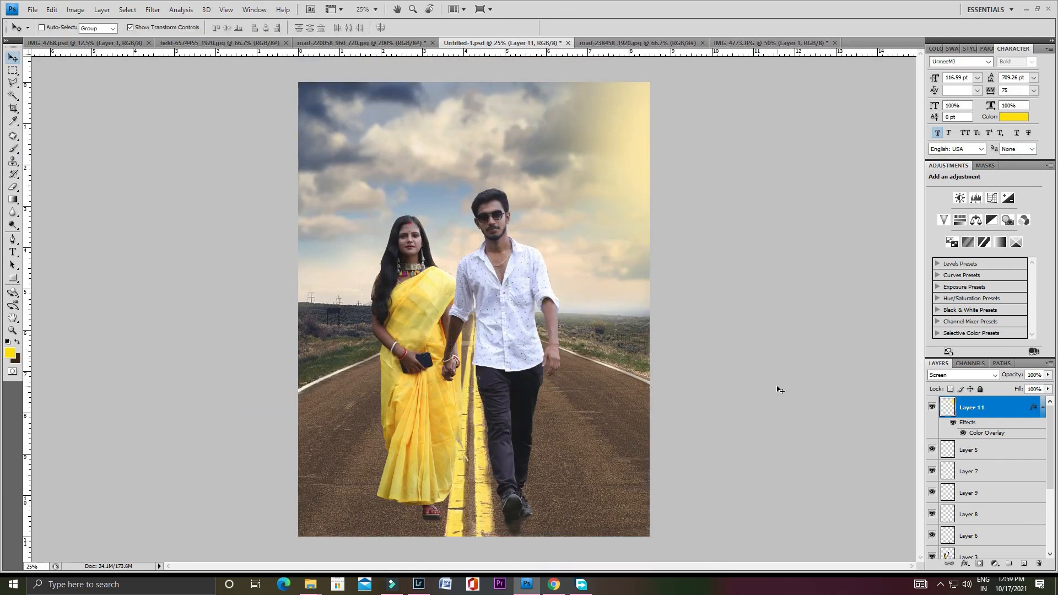
Step: Add a new layer set to Soft Light at 28% fill and dab yellow on it with a 79 px brush
key(ctrl+plus)
key(ctrl+shift+alt+n)
key(ctrl+plus)
key(ctrl+plus)
key(b)
right_click(395, 311)
text(79)
key(Return)
click(405, 312)
key(shift+alt+f)
drag(1047, 389, 1010, 404)
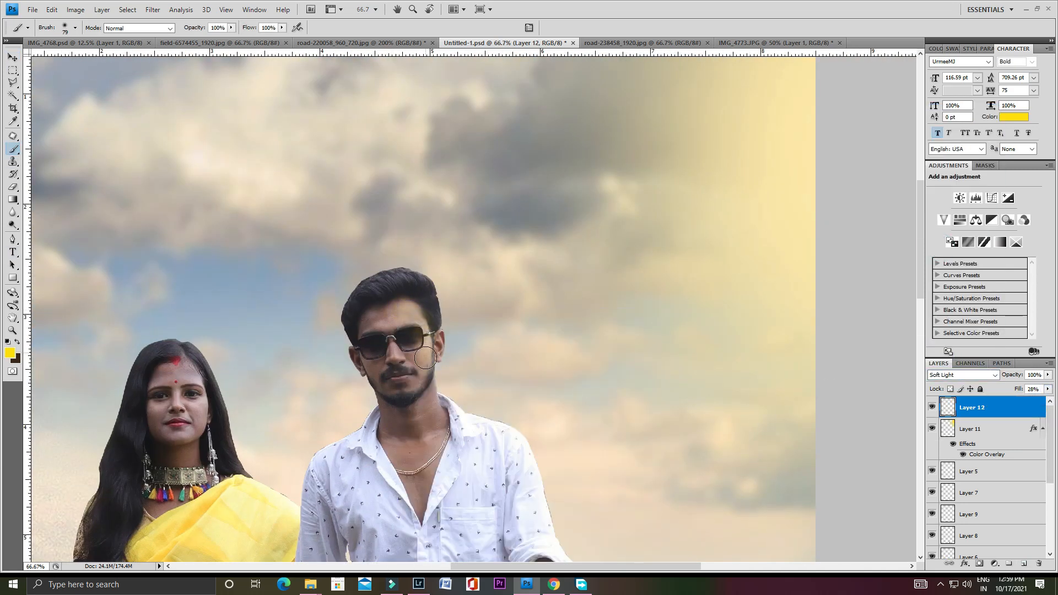
Step: Paint a yellow light tint over the man's hair and face edge on Layer 12 with a 35 px brush
key(ctrl+plus)
key(ctrl+plus)
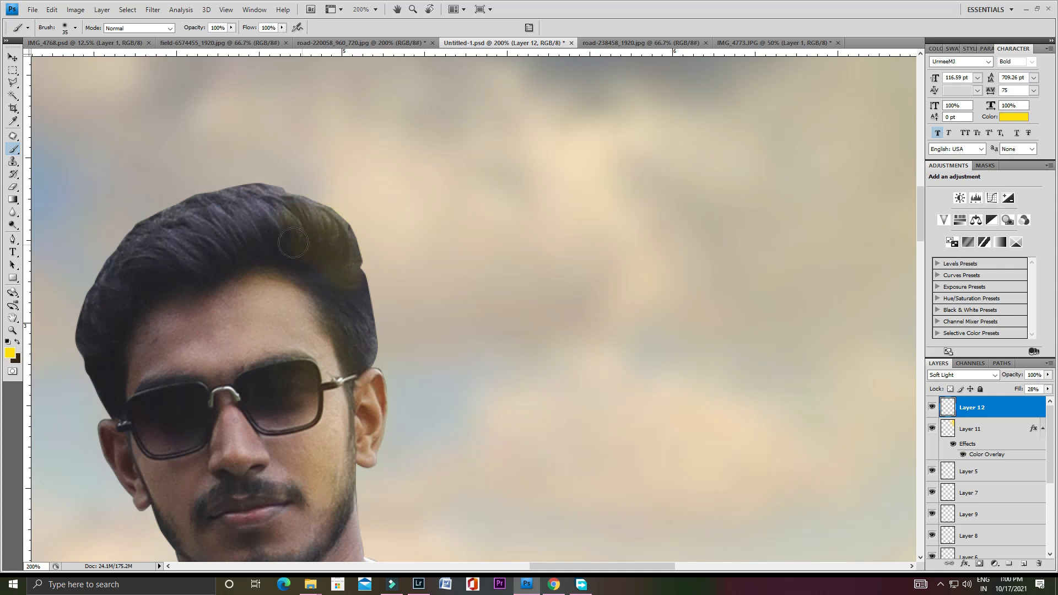
key(ctrl+minus)
key(ctrl+minus)
key(ctrl+minus)
key(ctrl+minus)
key(ctrl+plus)
key(ctrl+plus)
key(ctrl+plus)
key(ctrl+plus)
key(ctrl+plus)
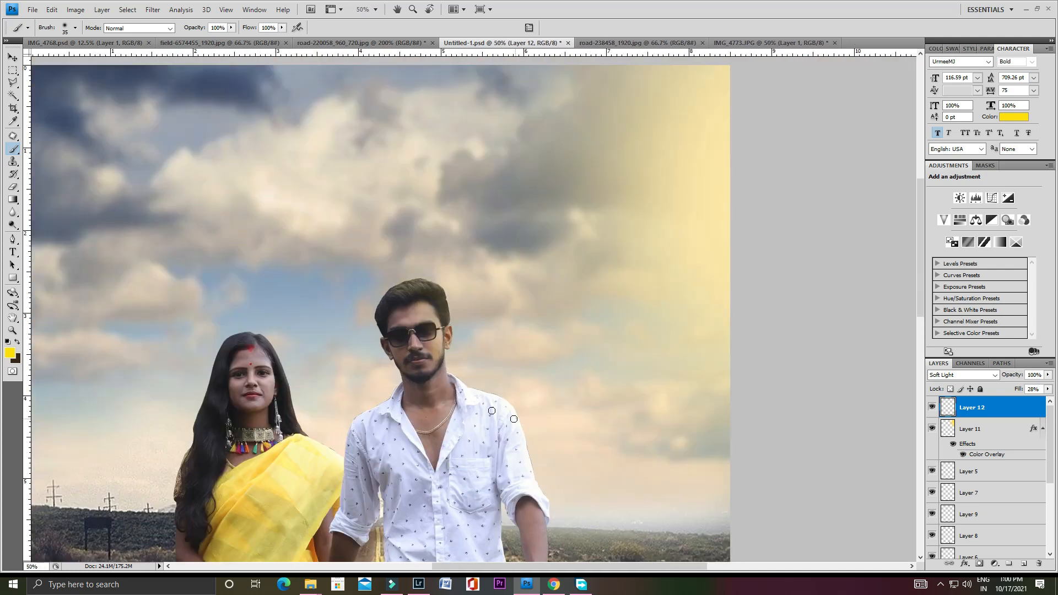
Step: Erase the yellow tint spilling past the man's ear and jaw on Layer 12 with a 15 px eraser
scroll(373, 365, down, 5)
key(e)
key(bracketleft)
key(bracketleft)
key(bracketleft)
key(bracketleft)
key(bracketleft)
key(bracketleft)
key(bracketleft)
key(bracketleft)
key(bracketleft)
key(bracketleft)
key(bracketleft)
key(bracketleft)
key(bracketleft)
key(bracketleft)
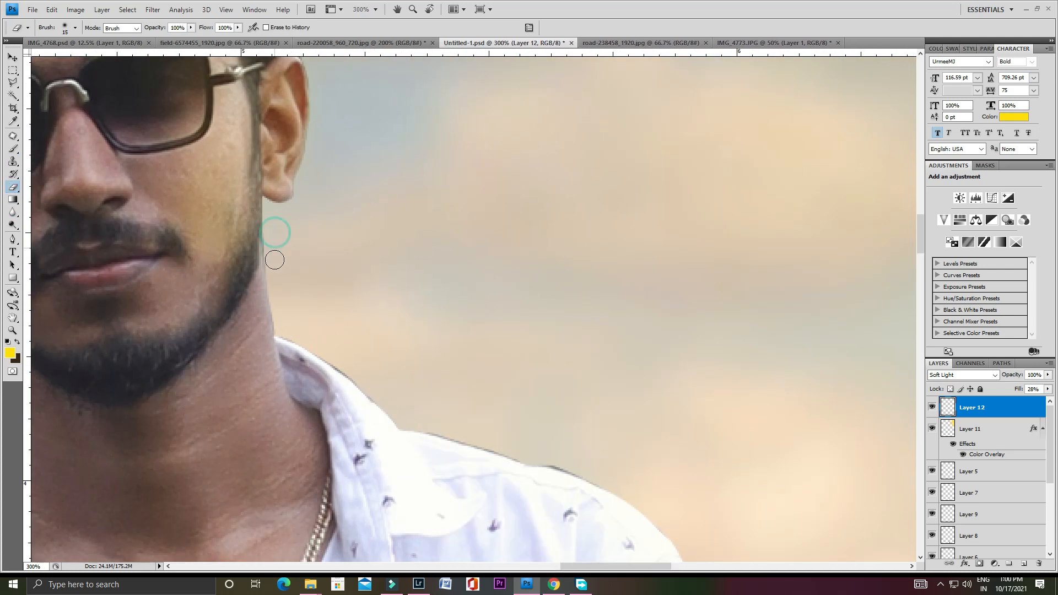
Step: Erase the dark fringe along the man's sun-side collar, shoulder and sleeve on Layer 3 with a 10 px eraser
ctrl+click(302, 342)
drag(369, 384, 395, 386)
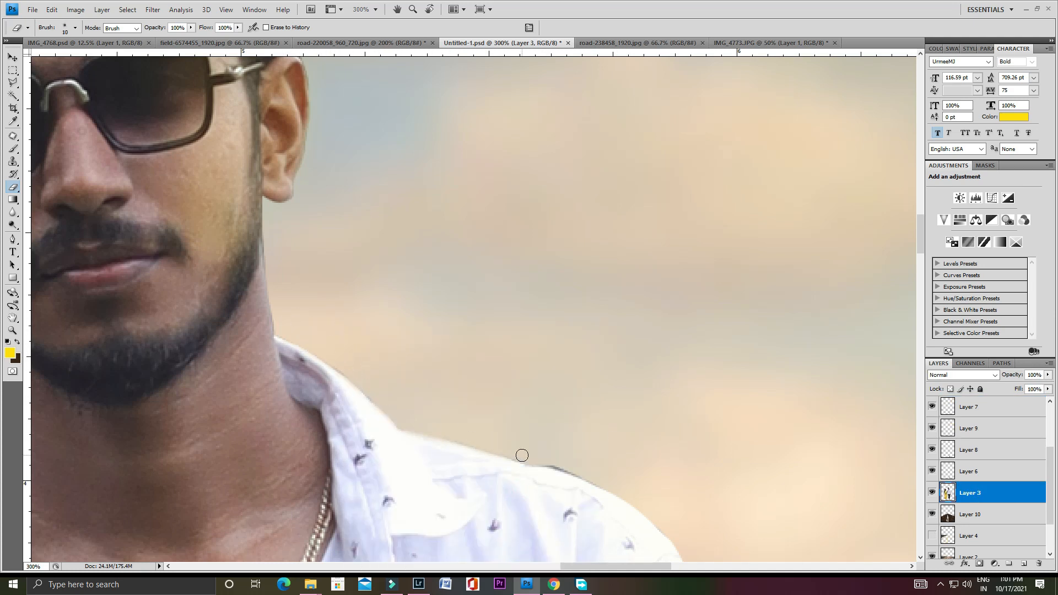
drag(675, 486, 563, 302)
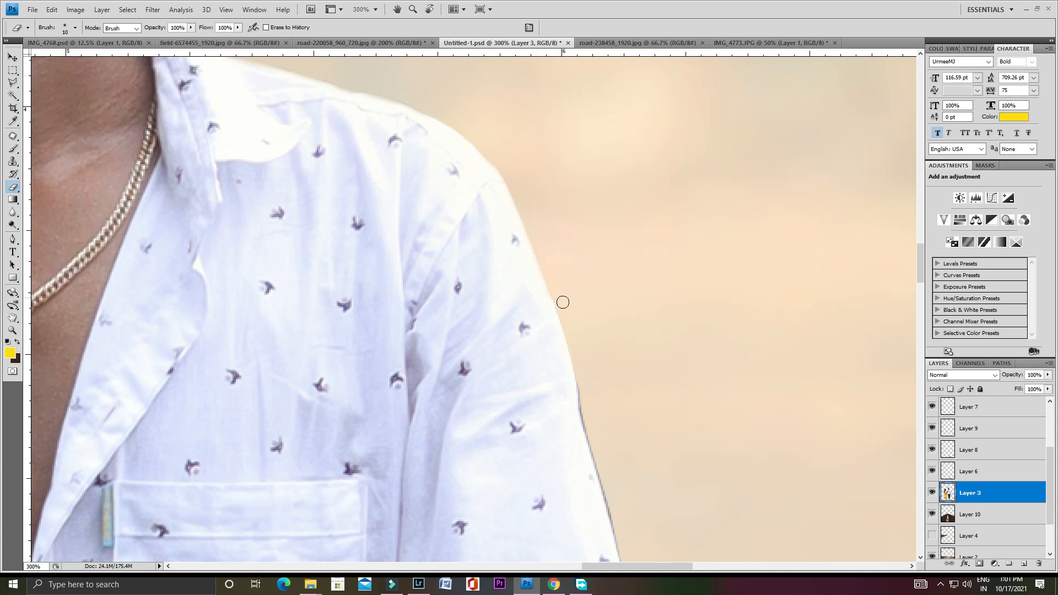
drag(582, 410, 525, 202)
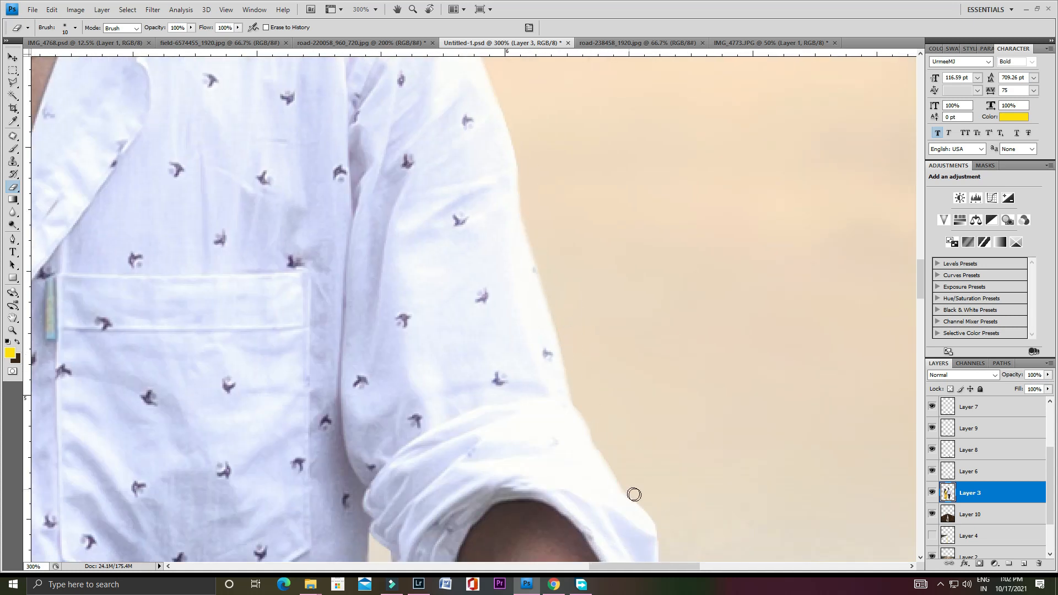
drag(634, 495, 558, 262)
scroll(334, 315, down, 5)
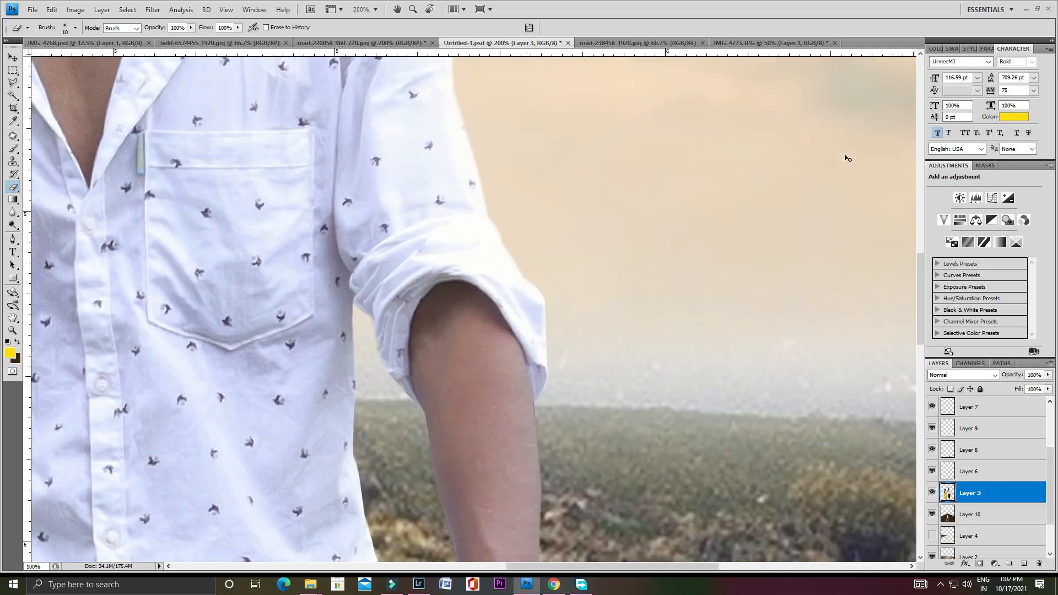
Step: Try a 23 px shaped eraser tip at the edge of the man's hair on Layer 3
scroll(441, 296, up, 4)
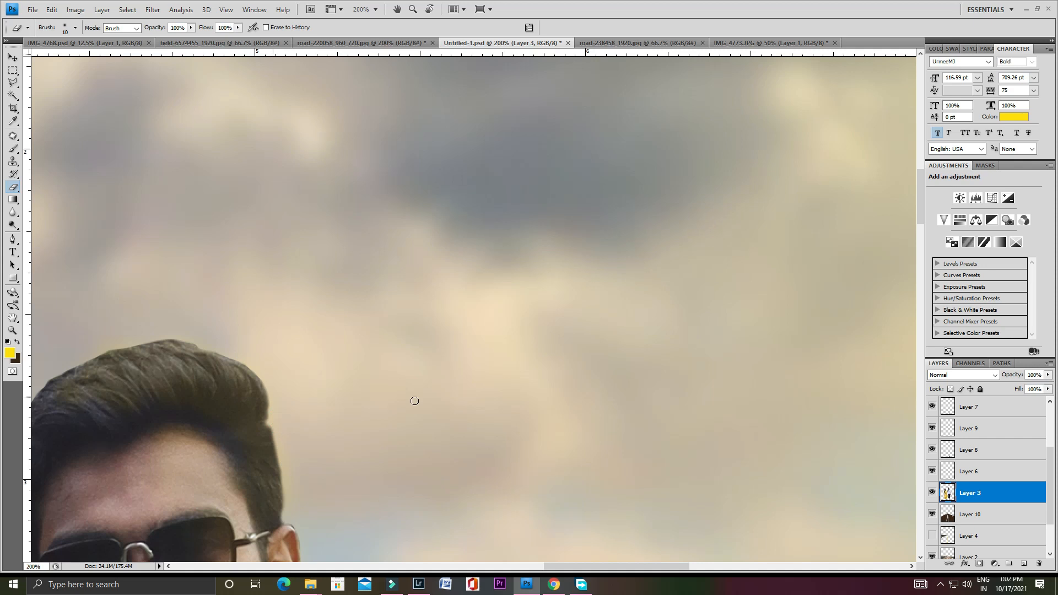
scroll(415, 400, down, 2)
scroll(362, 418, up, 5)
right_click(293, 363)
double_click(349, 484)
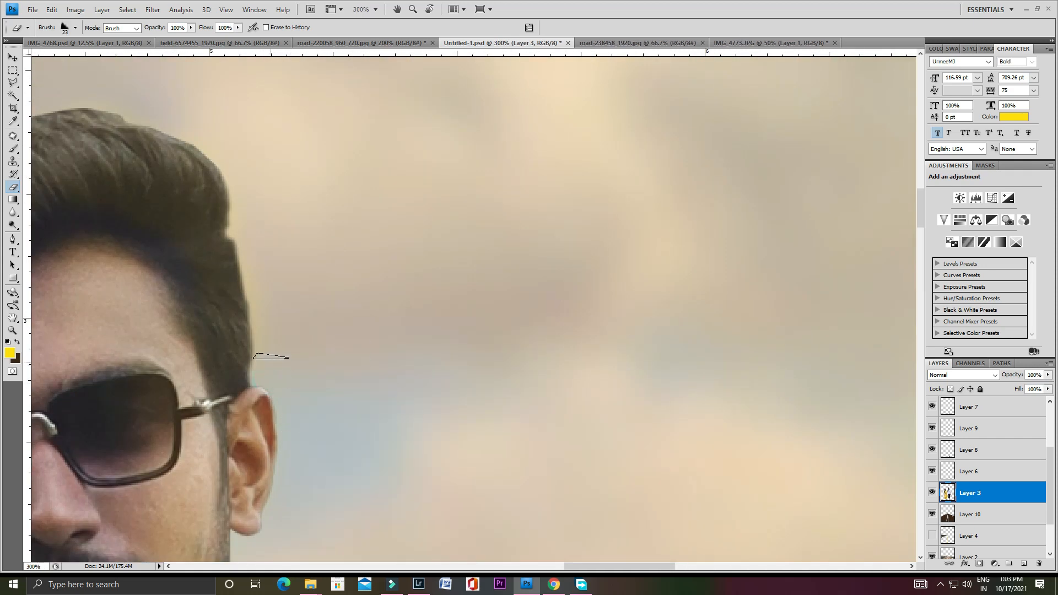
key(ctrl+minus)
key(ctrl+minus)
key(ctrl+minus)
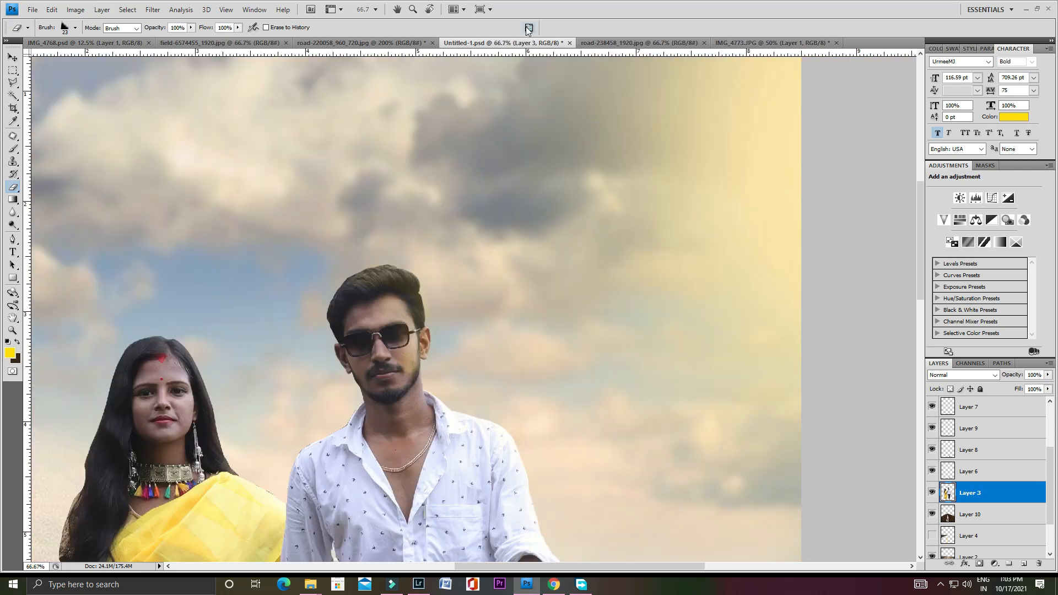
Step: Erase the green fringe around the man's free hand on Layer 3, reducing the eraser to 6 px
scroll(478, 371, down, 5)
scroll(480, 375, up, 3)
key(bracketright)
right_click(637, 354)
double_click(670, 386)
scroll(460, 318, up, 3)
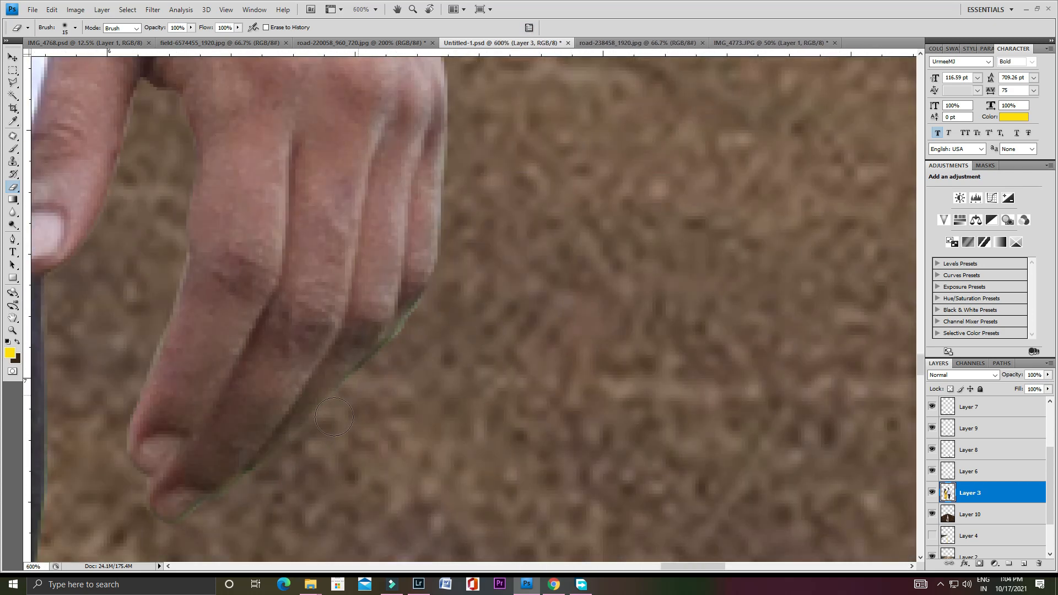
scroll(334, 416, down, 3)
scroll(426, 338, up, 2)
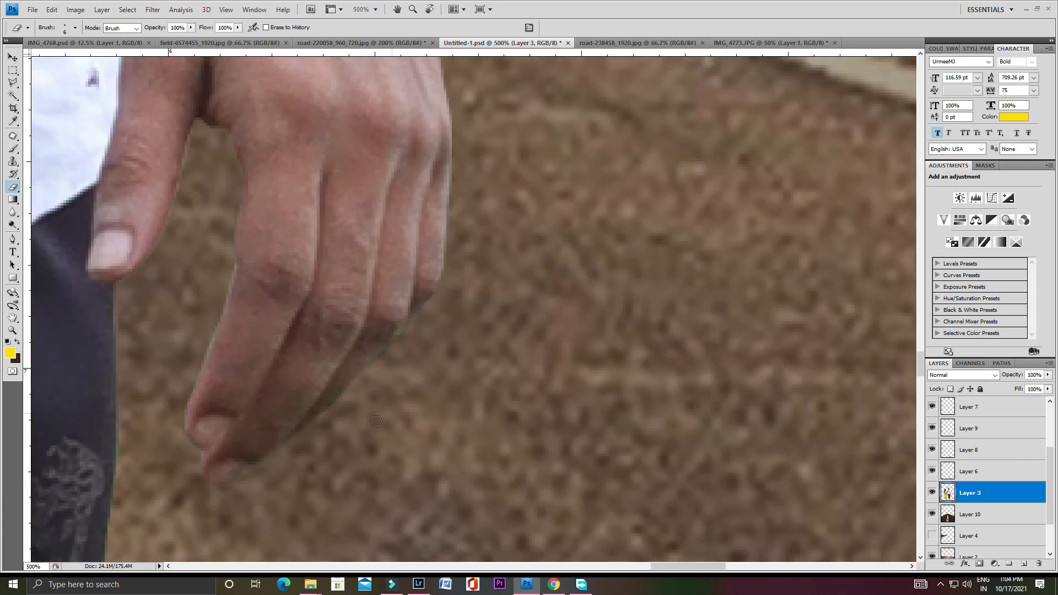
scroll(376, 421, down, 1)
Step: Erase the dark outline along the man's collar and shoulder facing the woman on Layer 3 with the 6 px eraser
scroll(418, 215, up, 10)
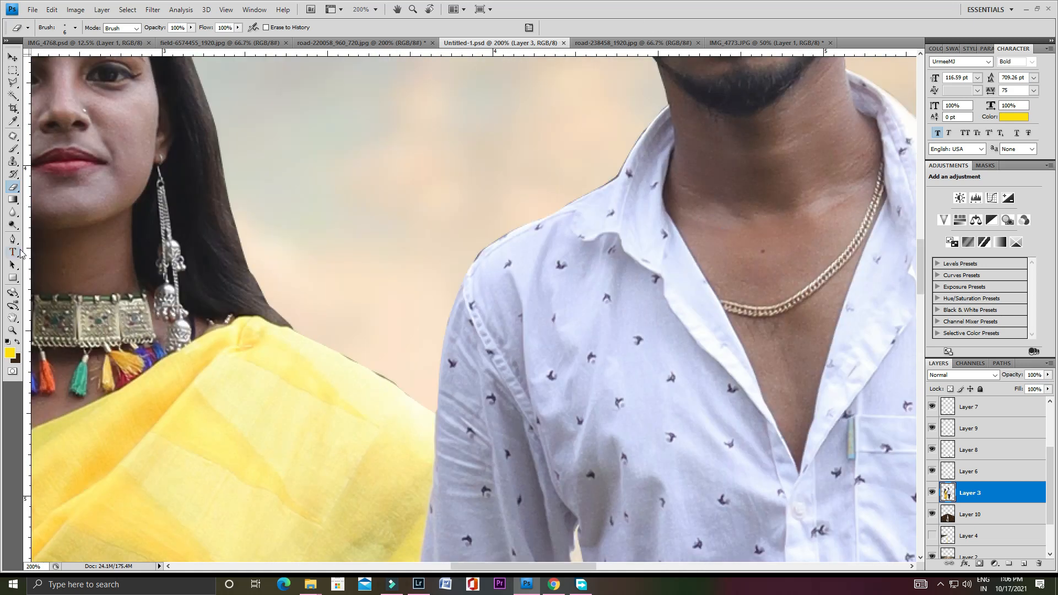
scroll(278, 374, up, 2)
scroll(363, 421, up, 3)
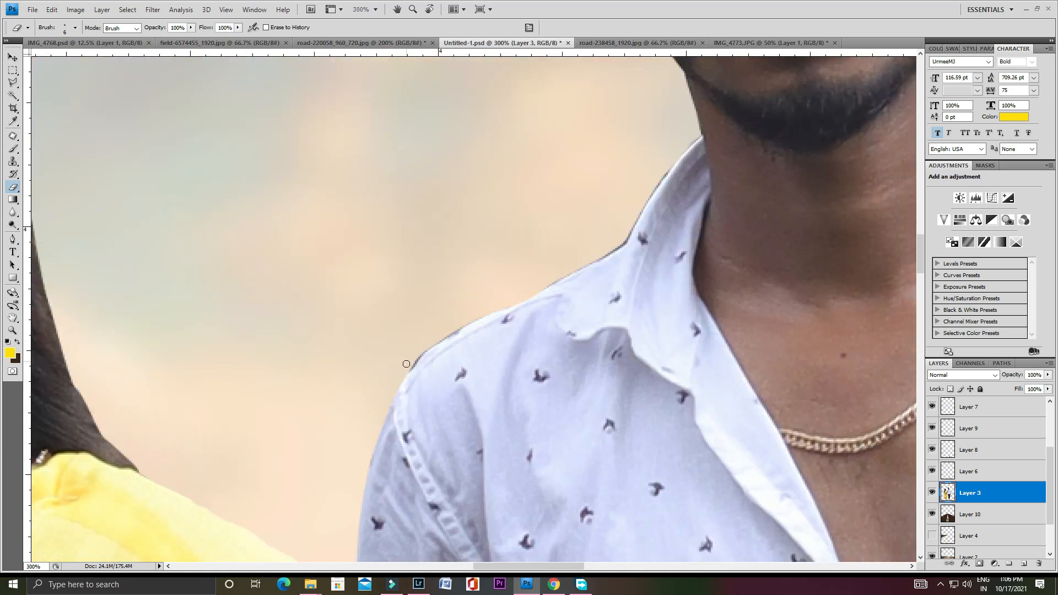
drag(608, 250, 507, 357)
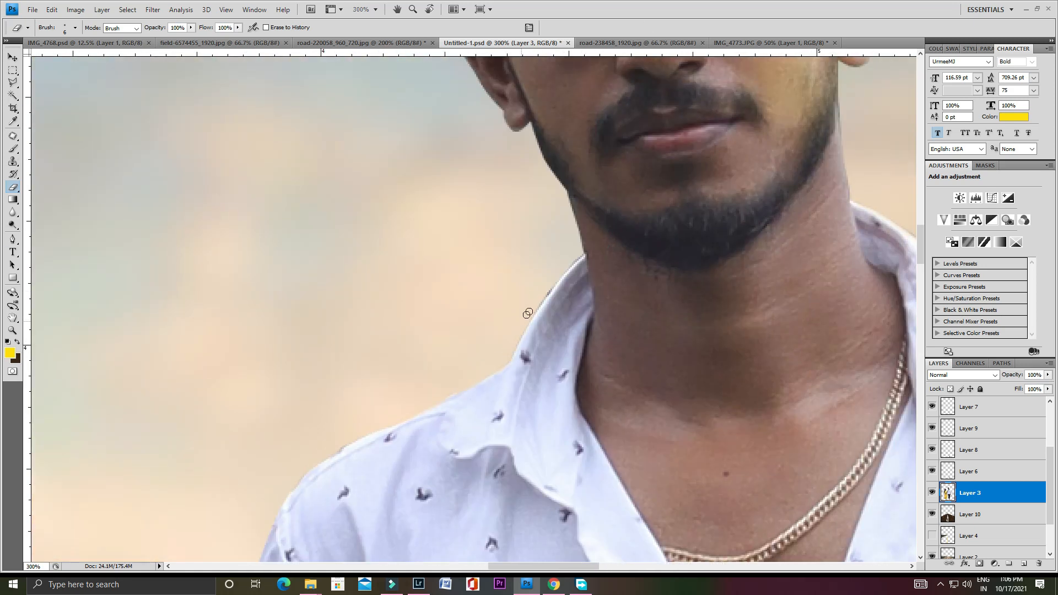
drag(635, 512, 595, 451)
Step: Toggle the upper layers to find the tint over the man's hair and delete Layer 12
scroll(443, 365, up, 5)
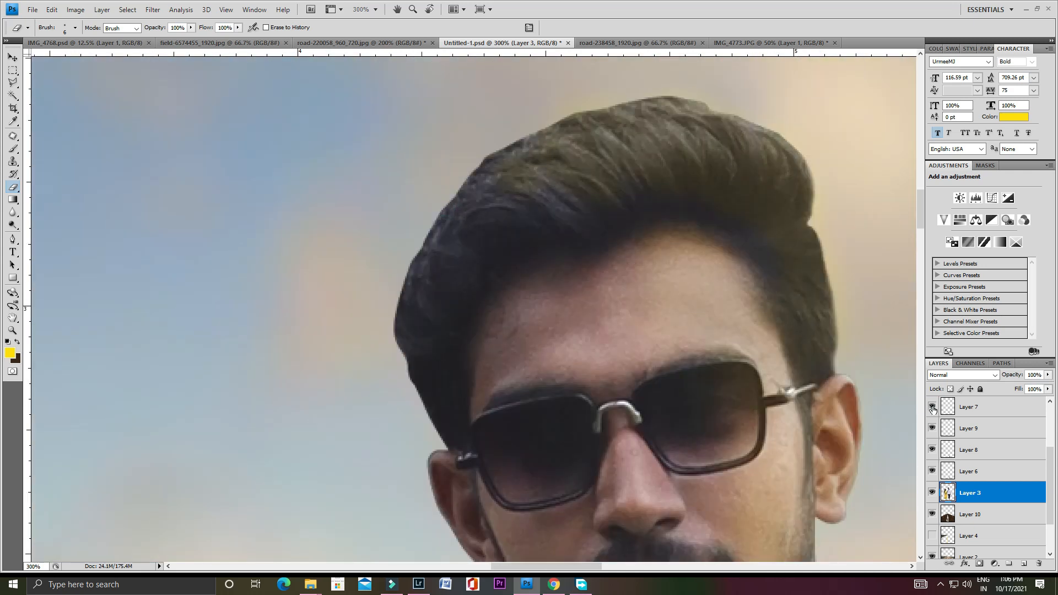
click(930, 450)
scroll(961, 417, up, 4)
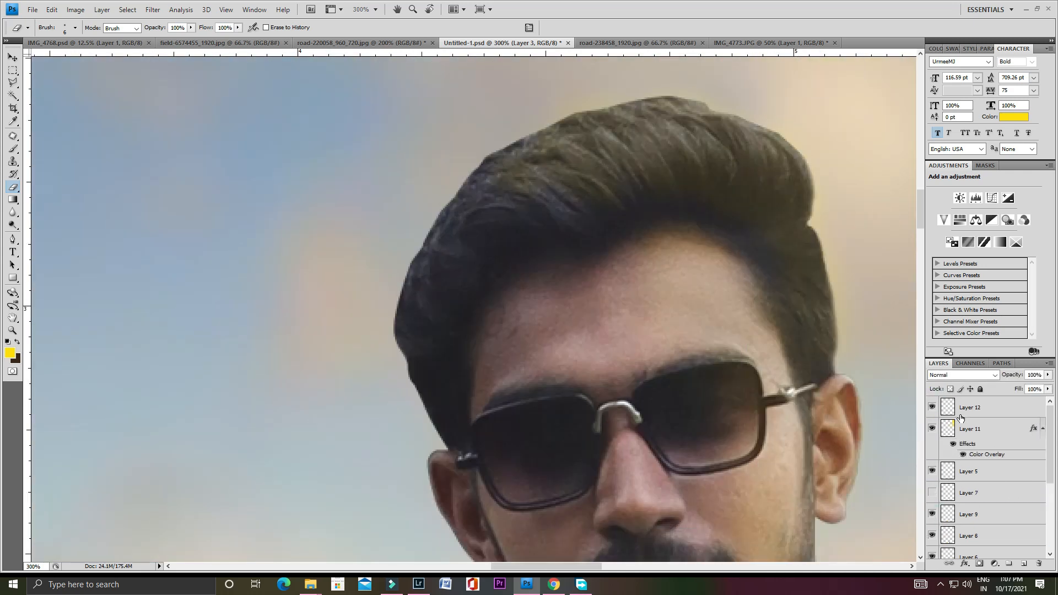
click(932, 407)
click(972, 407)
key(Delete)
Step: Erase the fringe along the top of the woman's hair on Layer 3
key(ctrl+minus)
key(ctrl+minus)
key(ctrl+minus)
scroll(337, 275, up, 3)
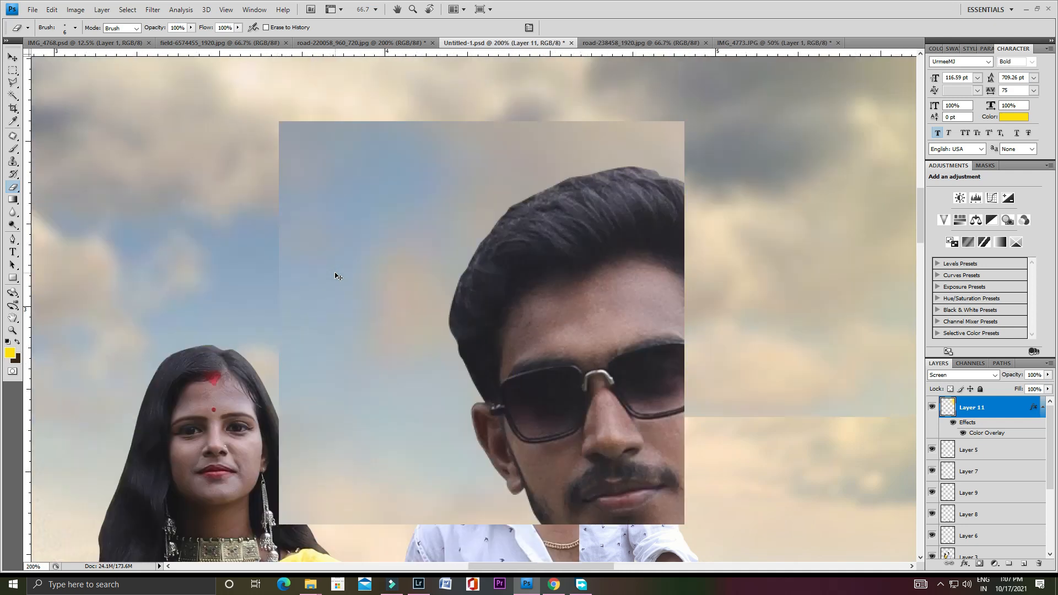
ctrl+click(321, 399)
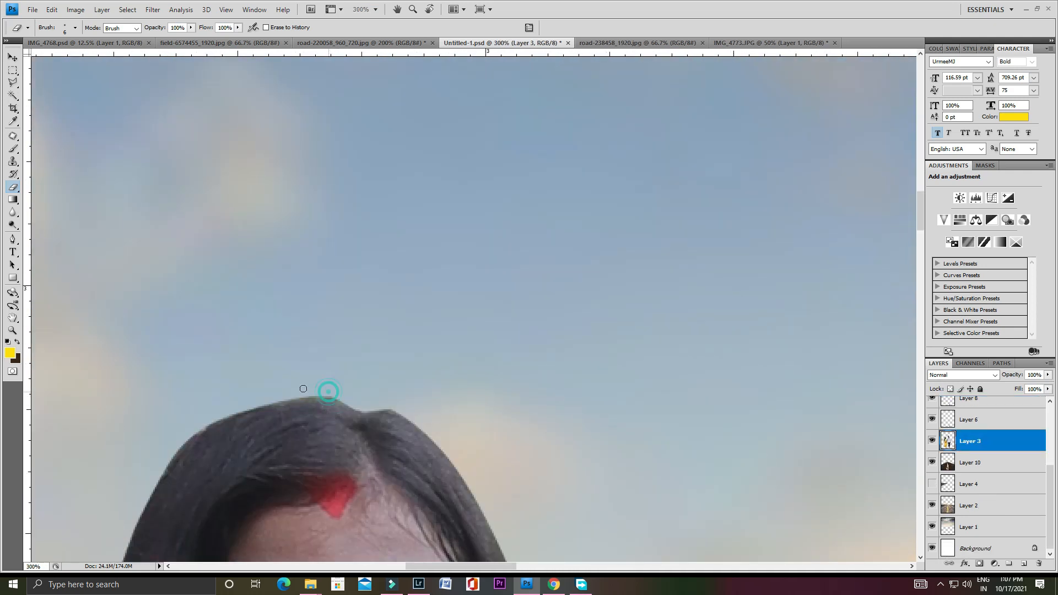
drag(464, 496, 607, 396)
Step: Set the foreground color to light peach (#edd5b6) for the Brush tool
click(10, 353)
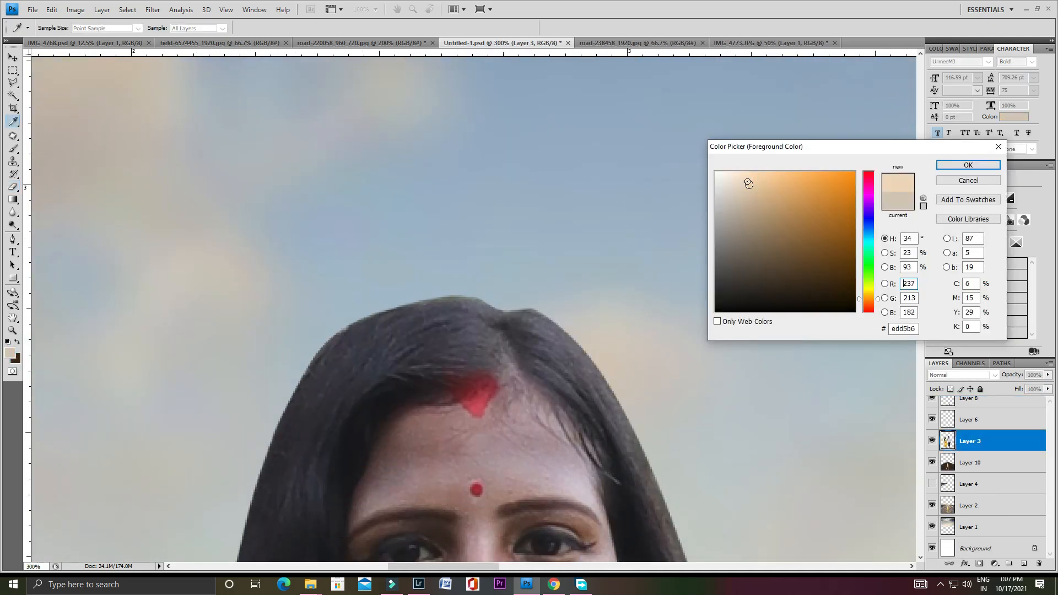
click(964, 165)
key(b)
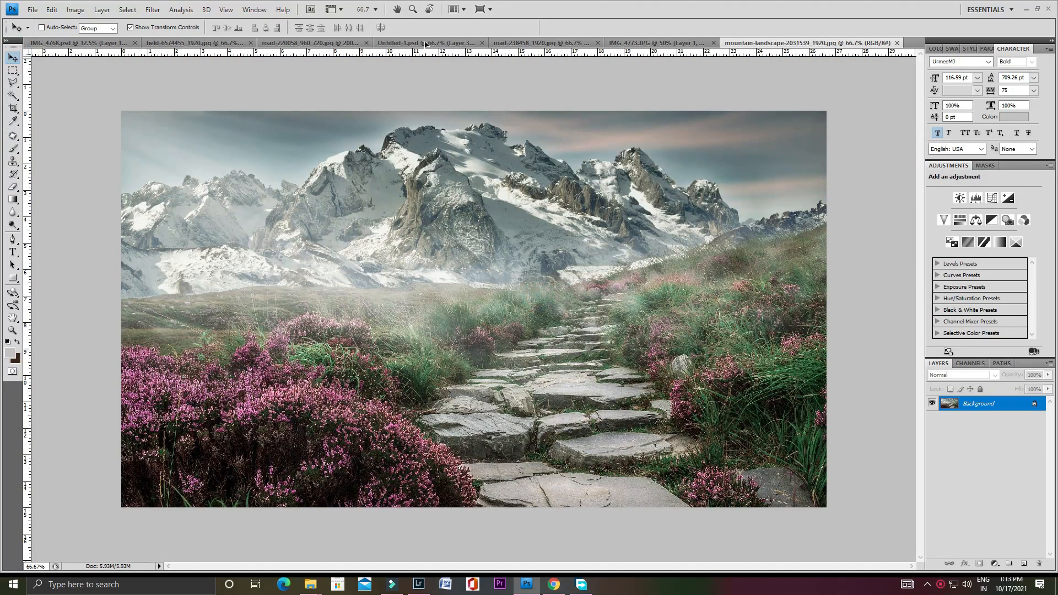
Step: Bring the mountain landscape image into the Untitled-1.psd composite and place its layer directly below Layer 3
drag(425, 44, 342, 253)
scroll(1025, 485, down, 3)
drag(990, 422, 986, 451)
Step: Scale the mountain image down and position it over the horizon behind the woman
key(ctrl+minus)
key(ctrl+minus)
key(ctrl+t)
drag(441, 199, 339, 245)
mouse_move(264, 283)
mouse_down()
mouse_move(245, 309)
mouse_move(249, 291)
mouse_up()
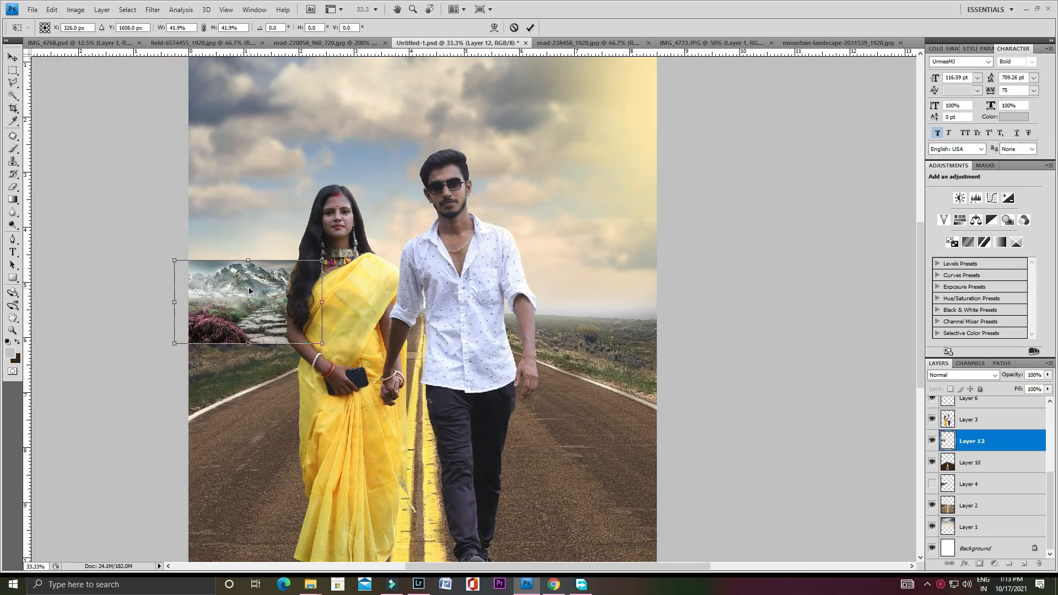
drag(323, 260, 331, 254)
mouse_move(269, 309)
mouse_down()
mouse_move(270, 249)
mouse_move(284, 295)
mouse_up()
key(Return)
key(ctrl+plus)
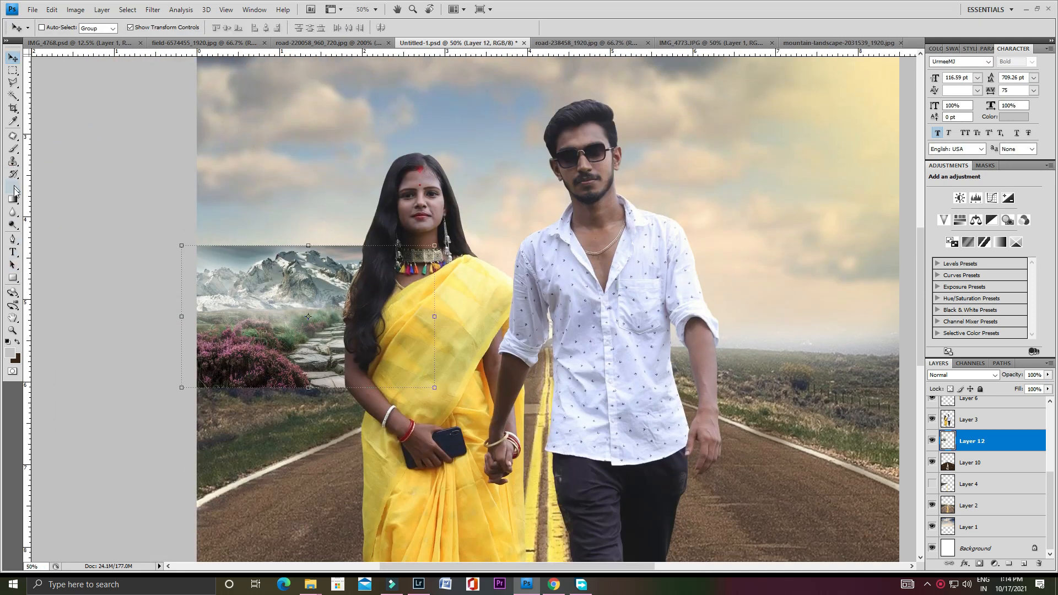
Step: Erase the sky above the mountain ridge on Layer 12 with a 68 px soft eraser
click(13, 187)
right_click(204, 248)
click(209, 241)
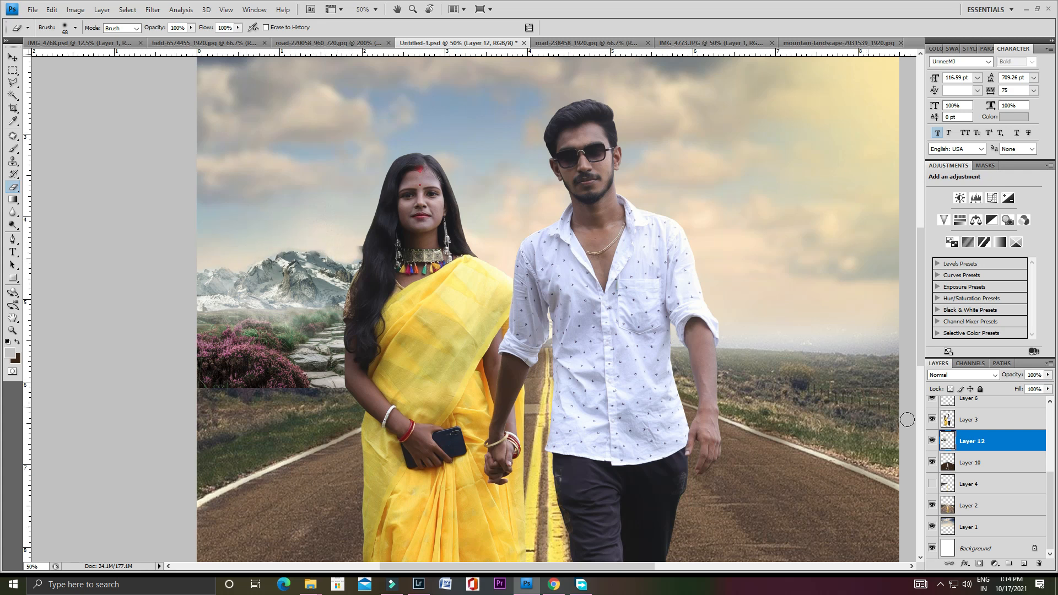
Step: Hide the couple on Layer 3 and erase the remaining sky, flowers and stone path around the mountains on Layer 12
click(932, 419)
drag(380, 253, 408, 270)
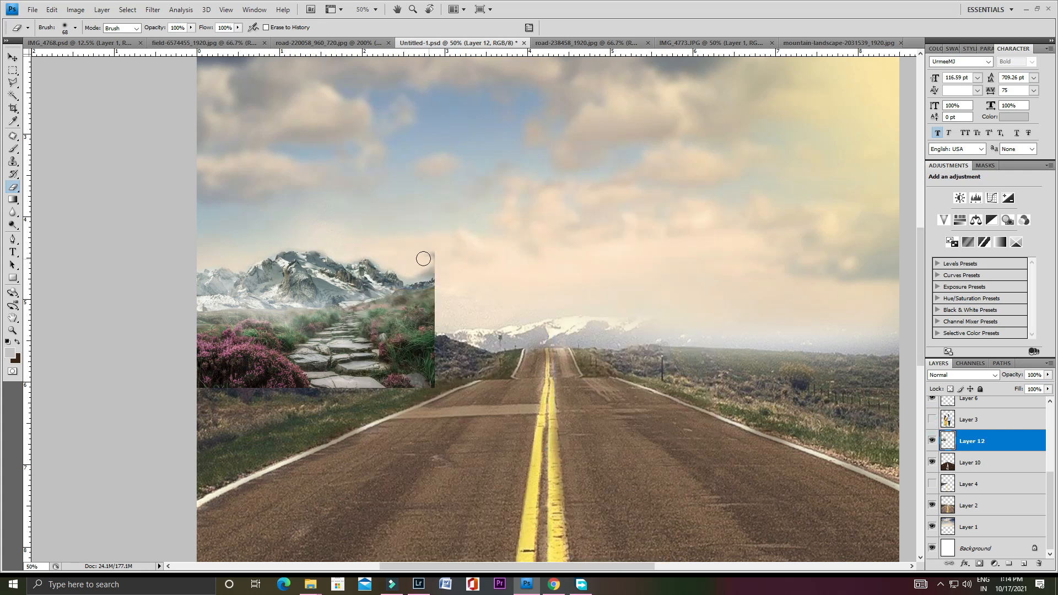
mouse_move(198, 345)
mouse_down()
mouse_move(256, 335)
mouse_move(288, 359)
mouse_move(239, 330)
mouse_move(227, 361)
mouse_move(324, 353)
mouse_move(421, 370)
mouse_move(447, 330)
mouse_move(437, 295)
mouse_move(460, 348)
mouse_move(408, 326)
mouse_move(399, 297)
mouse_move(322, 321)
mouse_move(223, 320)
mouse_move(354, 342)
mouse_up()
Step: Scale the mountains to 109.7%, rotate them 7.9° and seat them on the left horizon
key(ctrl+t)
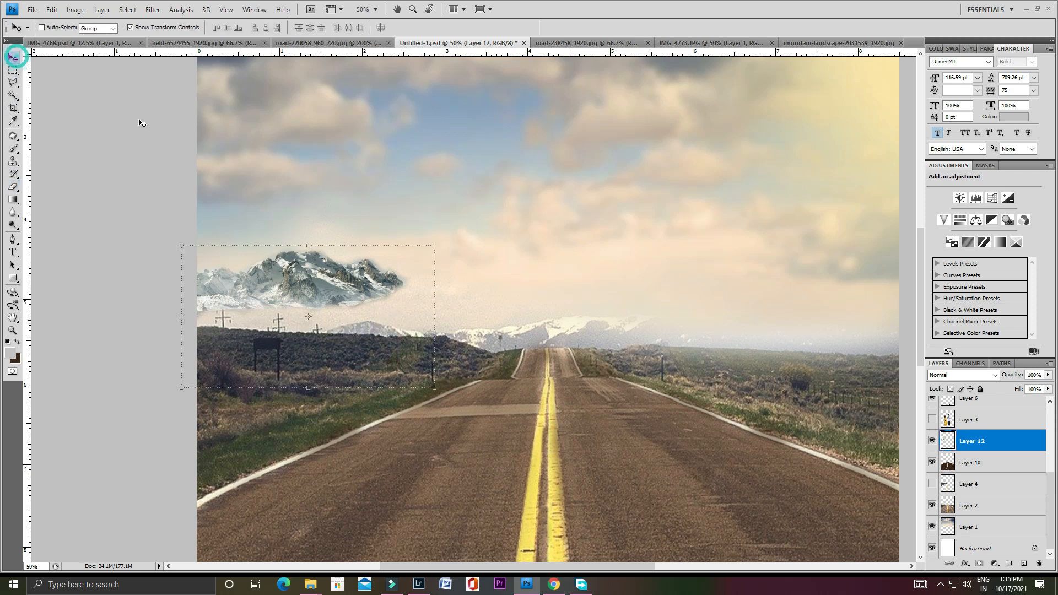
drag(300, 278, 300, 303)
drag(432, 283, 452, 296)
key(Escape)
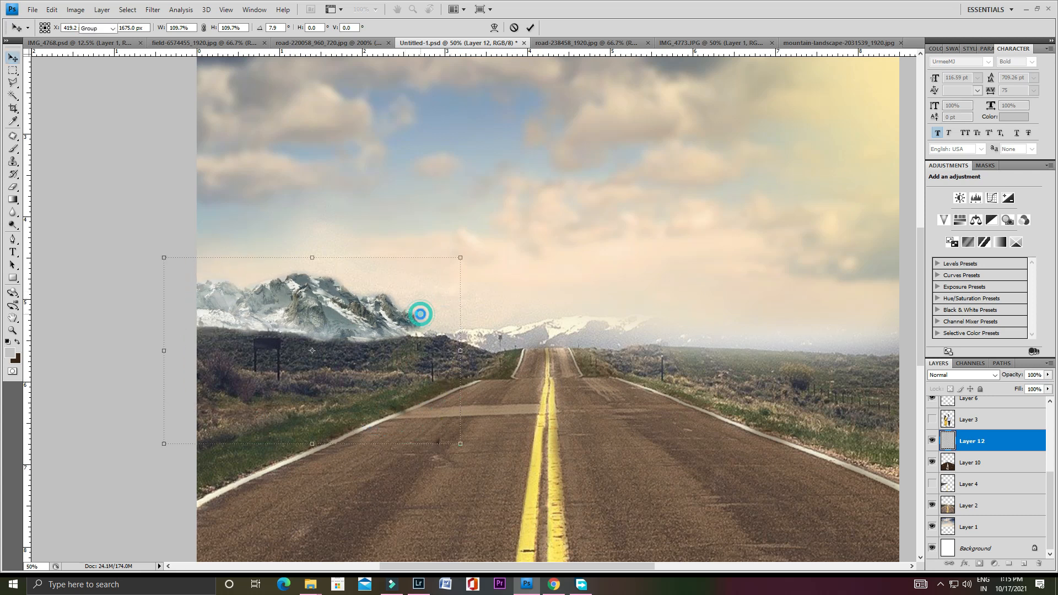
Step: Clean up the mountain ridge edge on Layer 12 with a 13 px hard eraser
click(13, 187)
right_click(349, 215)
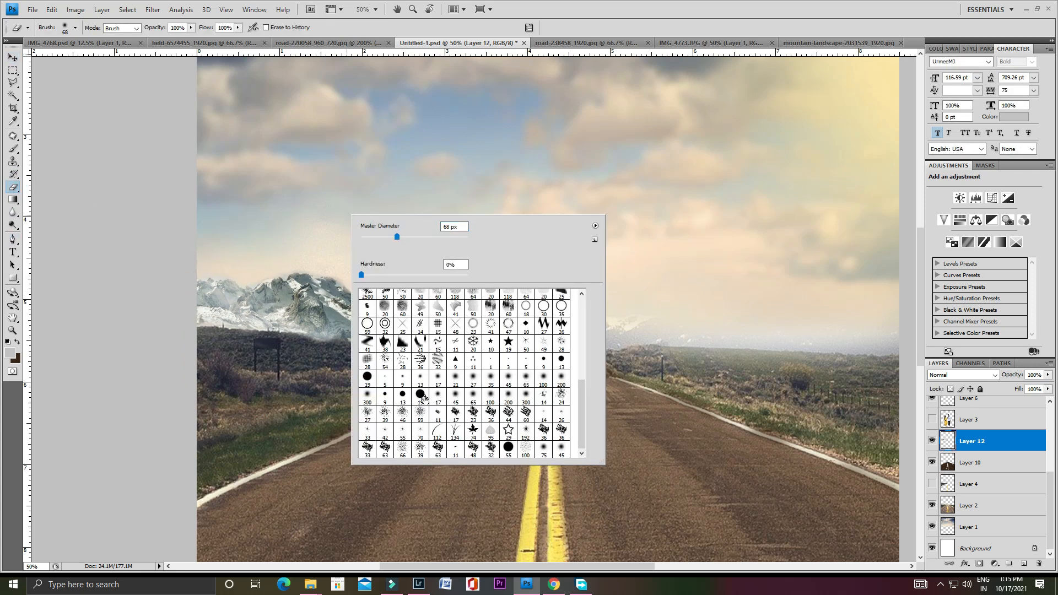
key(Escape)
key(ctrl+plus)
key(ctrl+plus)
key(ctrl+plus)
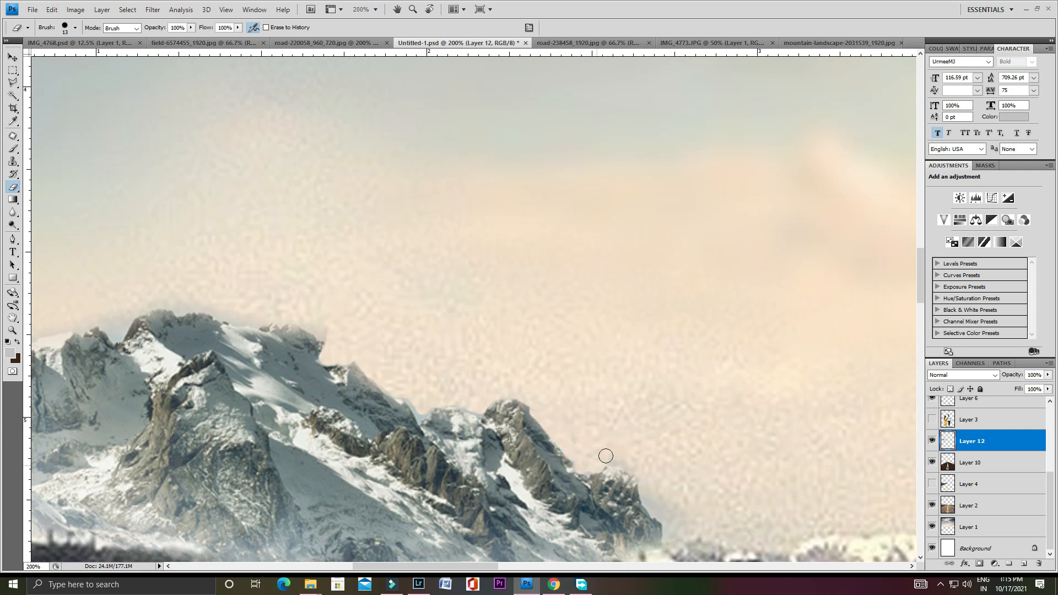
key(ctrl+minus)
key(ctrl+minus)
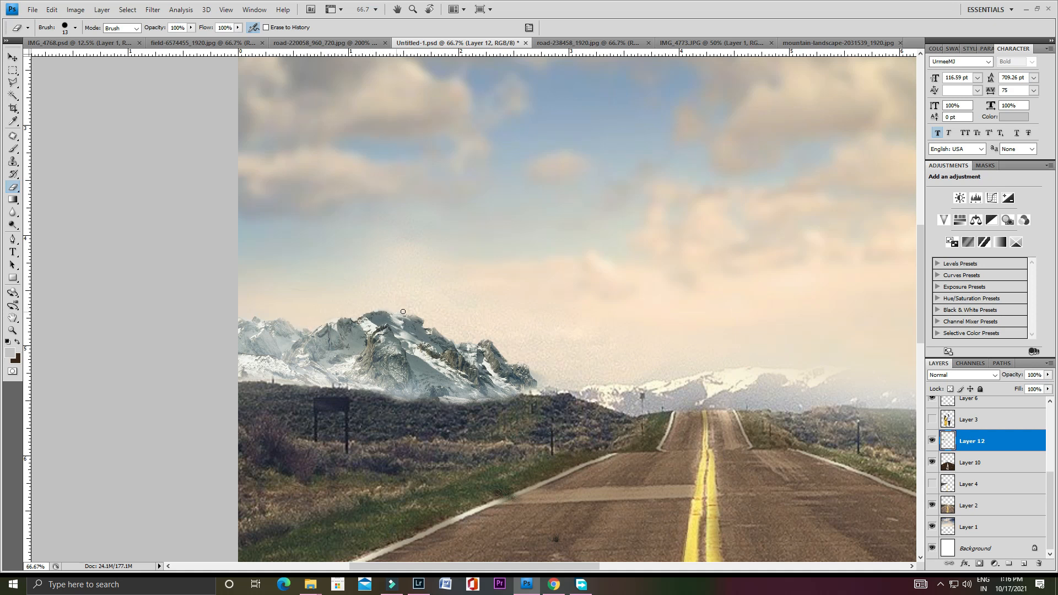
Step: Duplicate the Layer 12 mountains and move the copy into the sky above the road
click(12, 57)
drag(231, 250, 565, 190)
key(ctrl+z)
key(ctrl+z)
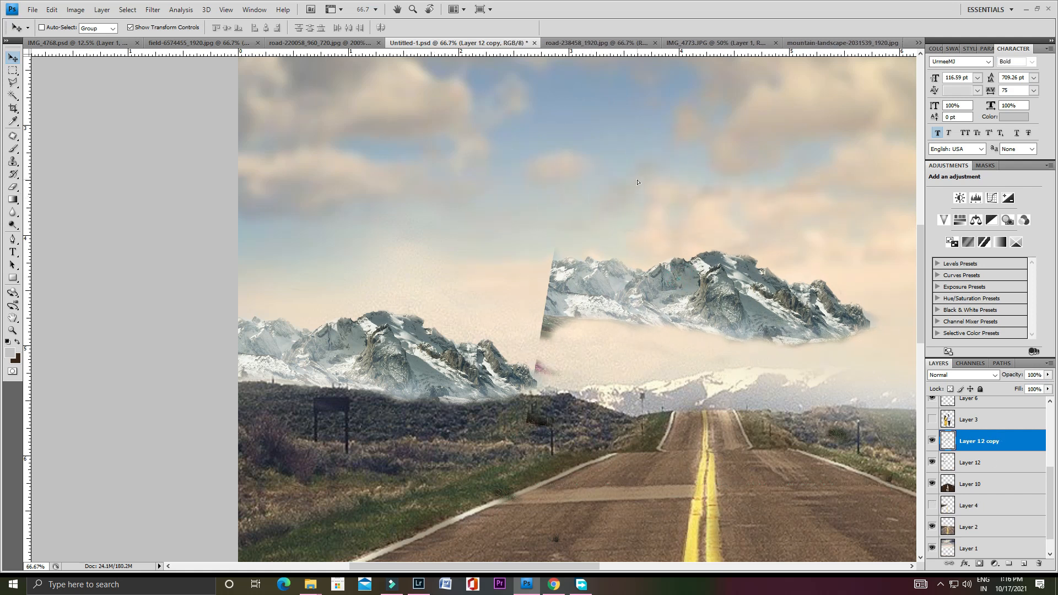
key(ctrl+z)
Step: Enlarge the eraser and erase the stray edges and fragments around the copied mountains
key(e)
key(bracketright)
key(bracketright)
key(bracketright)
key(bracketright)
key(bracketright)
key(bracketright)
key(bracketright)
key(bracketright)
key(bracketright)
key(bracketright)
mouse_move(520, 328)
mouse_down()
mouse_move(492, 255)
mouse_move(606, 274)
mouse_move(506, 316)
mouse_move(776, 352)
mouse_move(605, 304)
mouse_move(479, 239)
mouse_move(492, 131)
mouse_up()
Step: Mirror the mountain copy horizontally at 77% width, rotate it 5.4° and seat it on the horizon behind the road
key(ctrl+t)
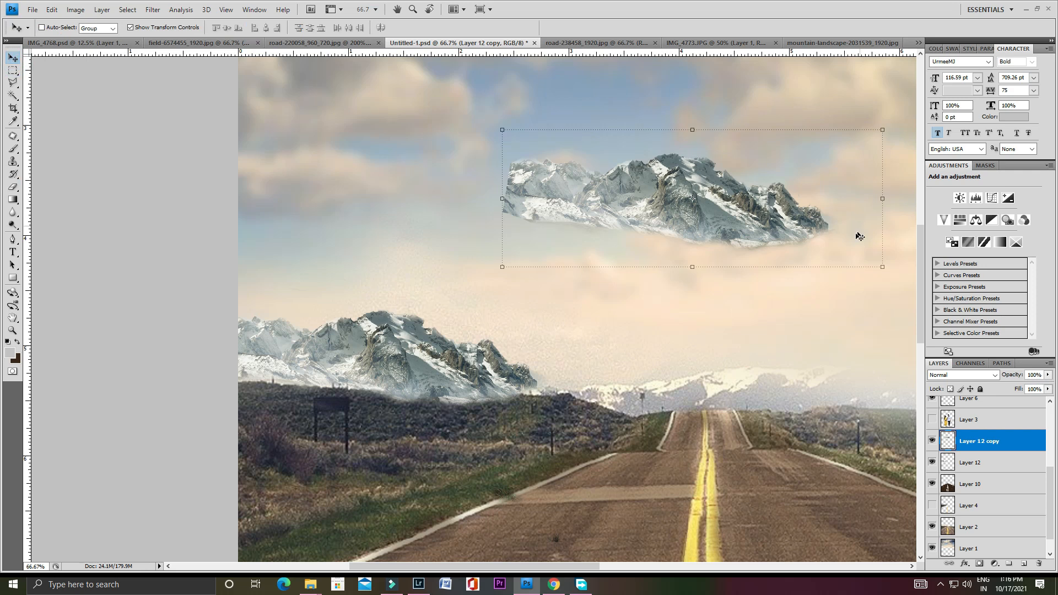
drag(859, 236, 237, 236)
drag(453, 243, 720, 378)
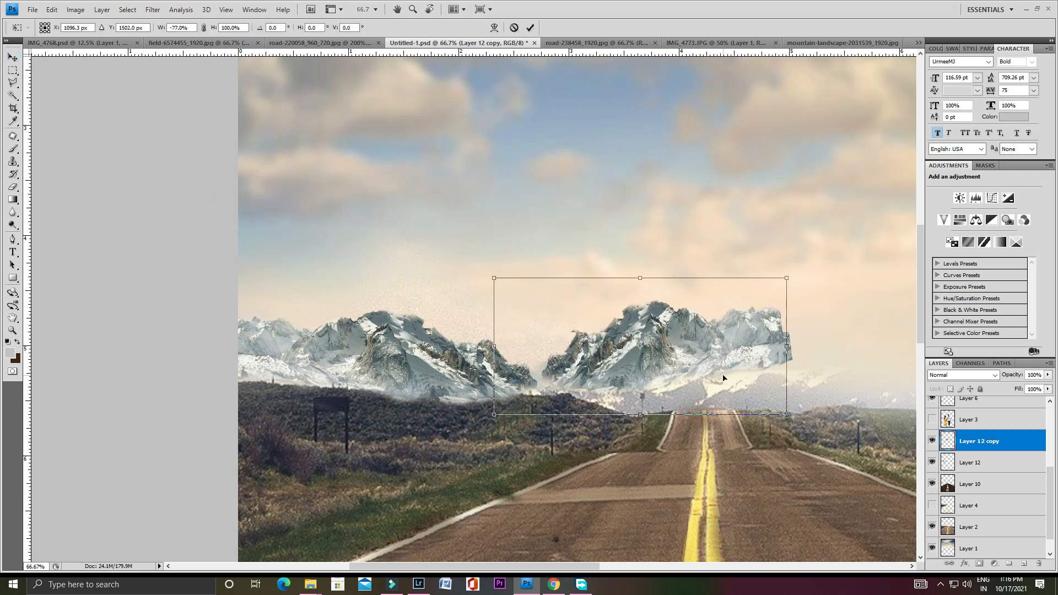
drag(794, 277, 806, 293)
drag(710, 357, 717, 379)
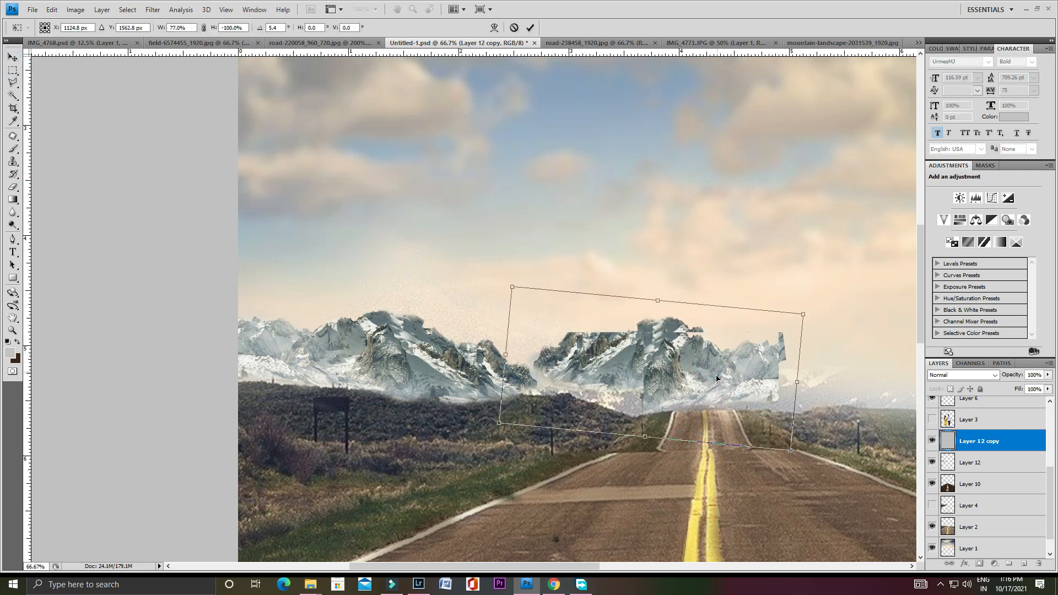
key(Return)
key(ctrl+minus)
key(ctrl+minus)
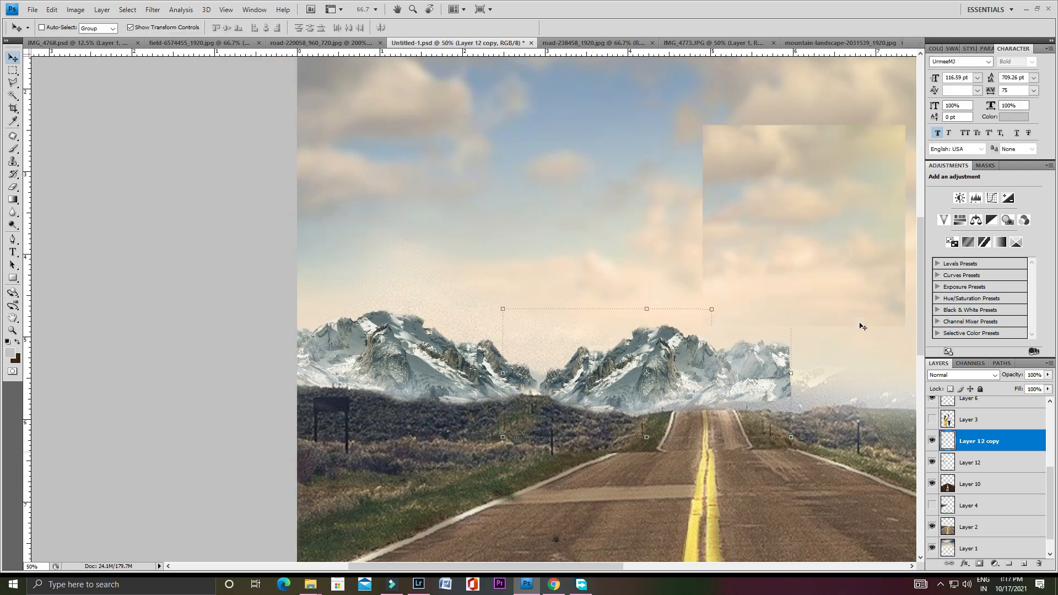
Step: Duplicate the mirrored mountains and place the new copy on the right horizon
key(ctrl+j)
drag(731, 342, 843, 322)
key(ctrl+t)
double_click(787, 348)
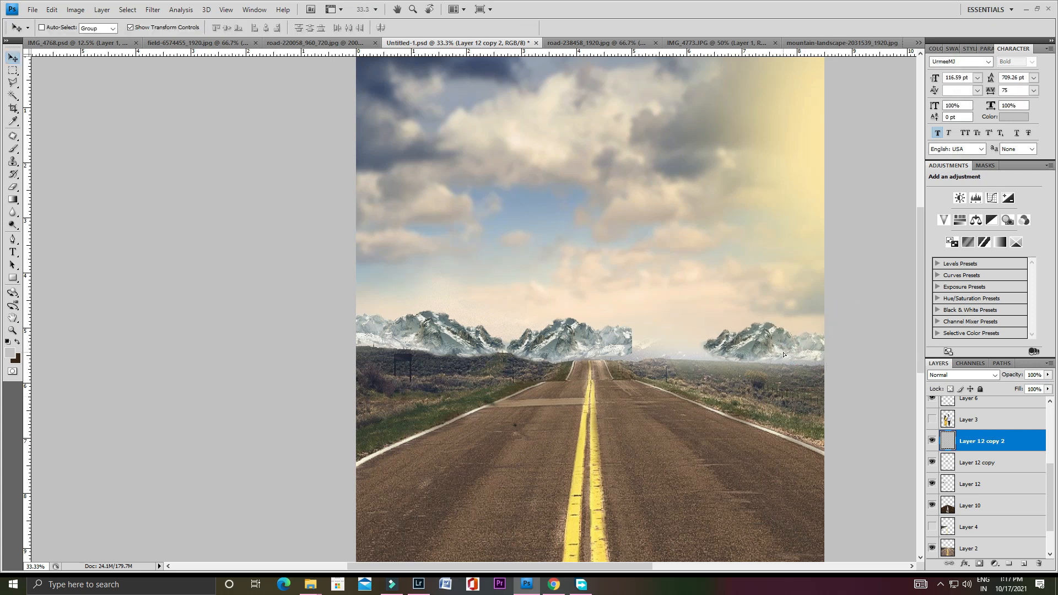
Step: Duplicate the mountains once more to fill the gap right of the road's end, and show the couple on Layer 3
ctrl+click(810, 411)
right_click(430, 330)
key(Escape)
key(ctrl+t)
key(Escape)
right_click(554, 347)
click(568, 353)
drag(571, 352, 663, 365)
click(932, 506)
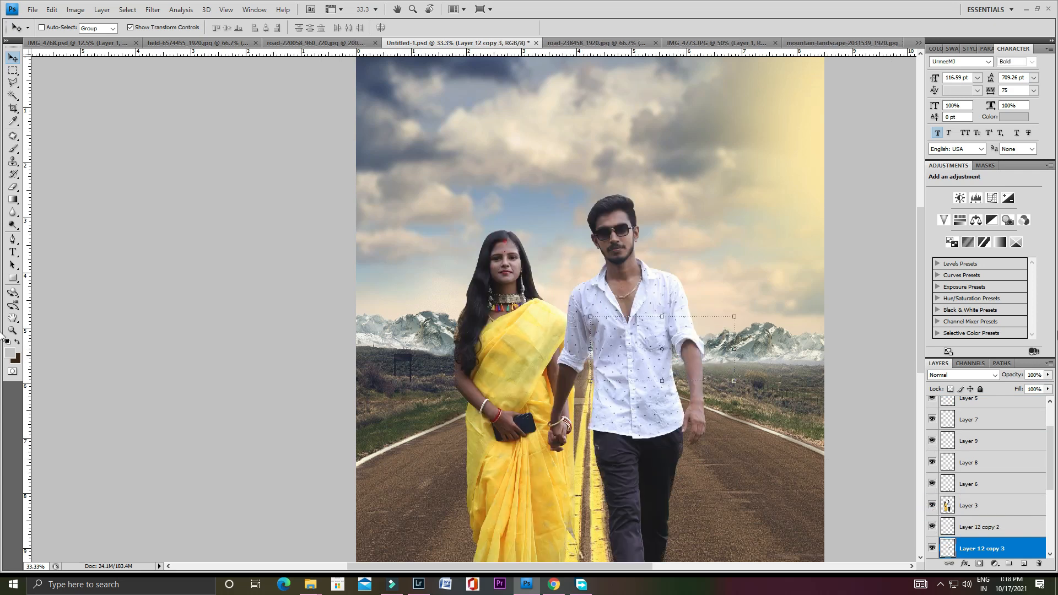
key(ctrl+minus)
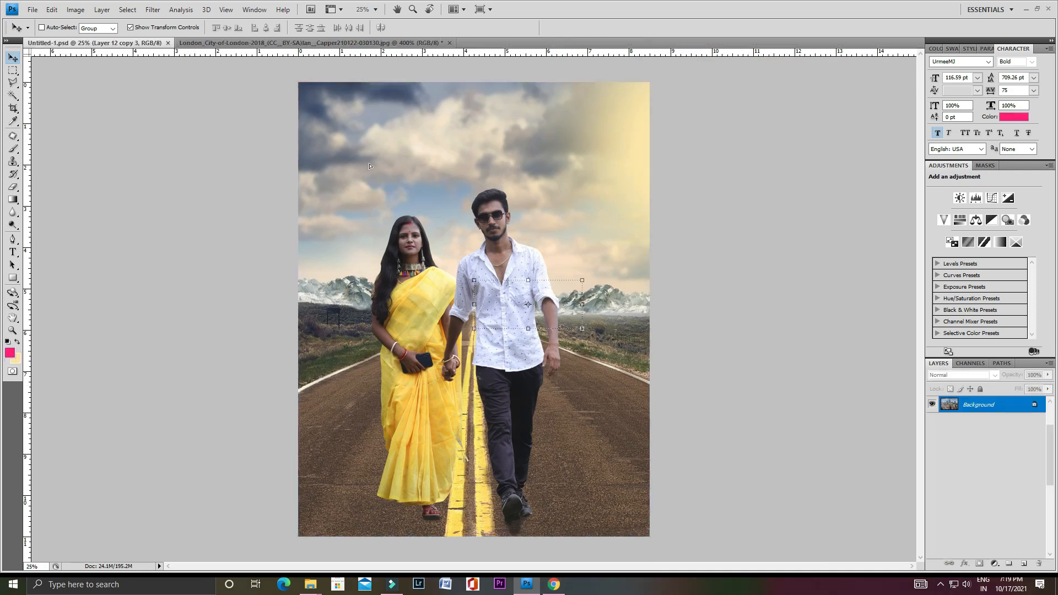
Step: Paste the London skyline photo as a new layer and position it over the scene's left side behind the couple
key(ctrl+v)
key(ctrl+t)
drag(383, 306, 383, 358)
key(Return)
Step: Lower the skyline layer's fill to 39% and hide the couple on Layer 3
click(14, 186)
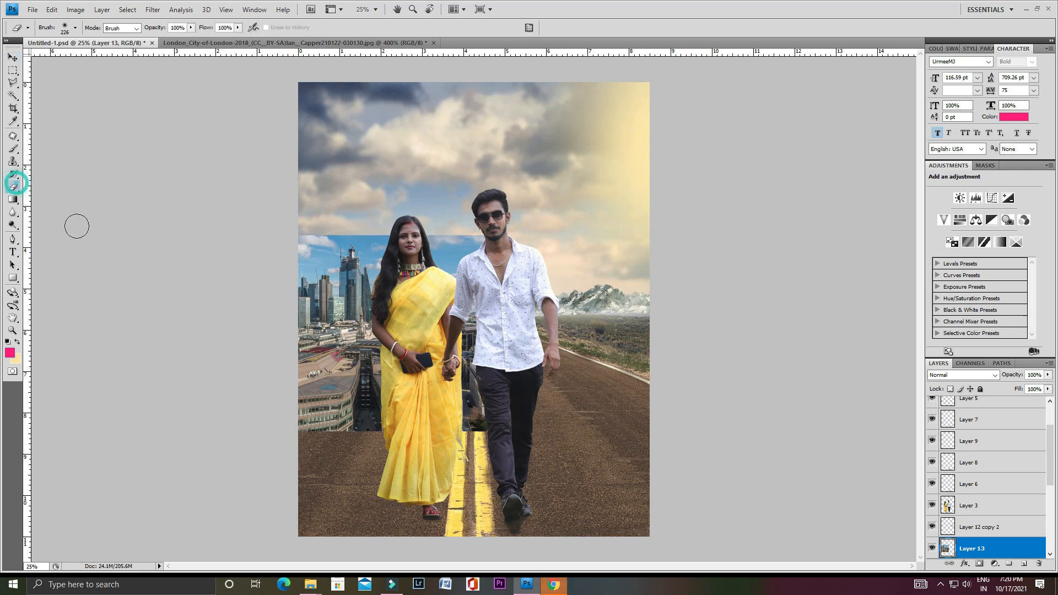
drag(1047, 389, 1013, 398)
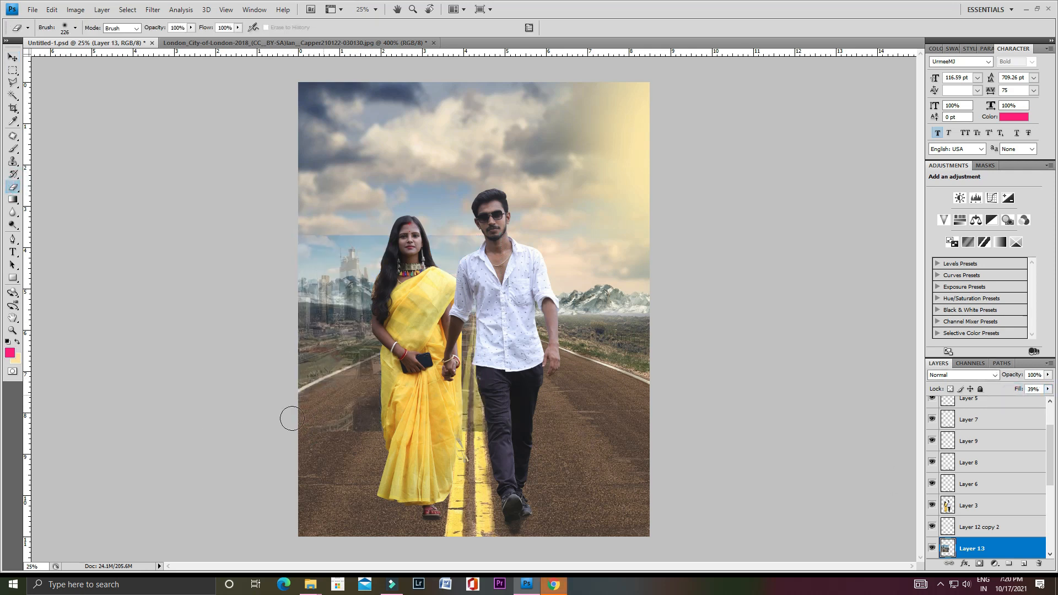
key(ctrl+plus)
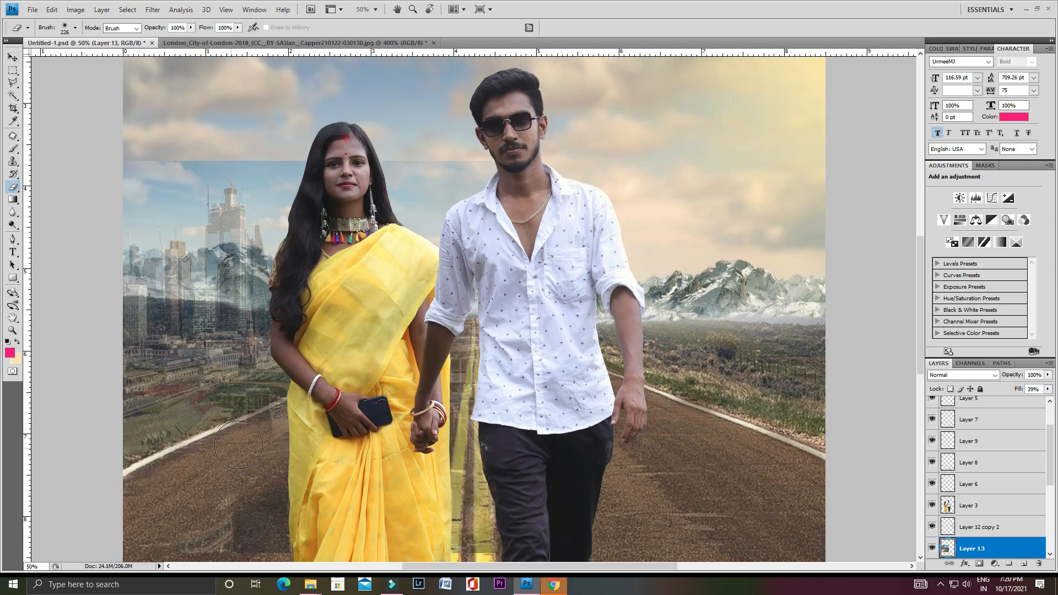
click(932, 505)
Step: Erase the parts of the skyline photo covering the road and upper sky with a soft 226 px eraser
drag(483, 226, 149, 179)
key(ctrl+alt+z)
key(ctrl+alt+z)
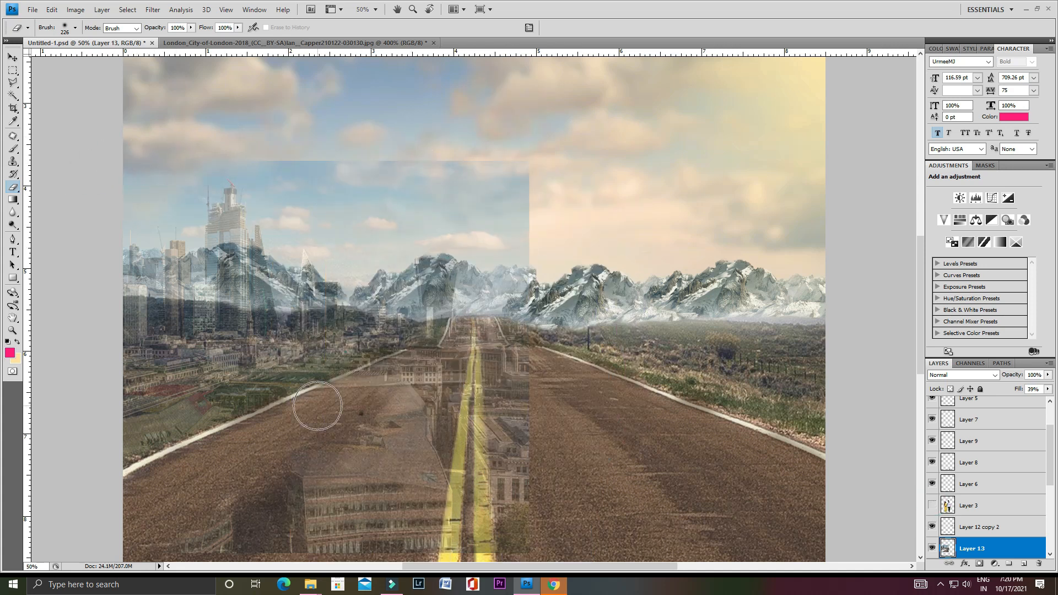
mouse_move(321, 515)
mouse_down()
mouse_move(496, 480)
mouse_move(524, 330)
mouse_up()
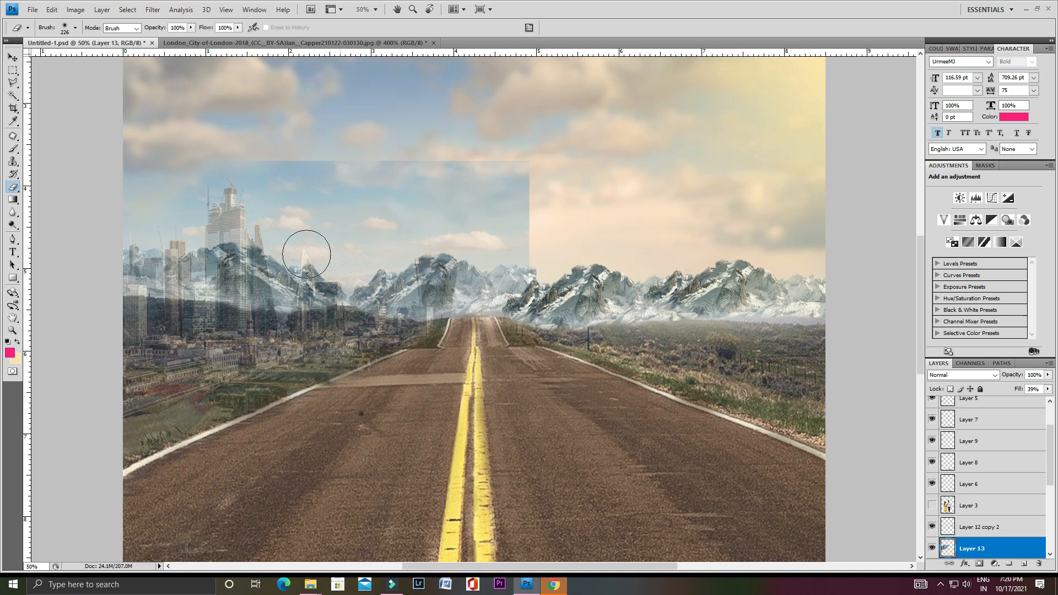
drag(307, 254, 524, 200)
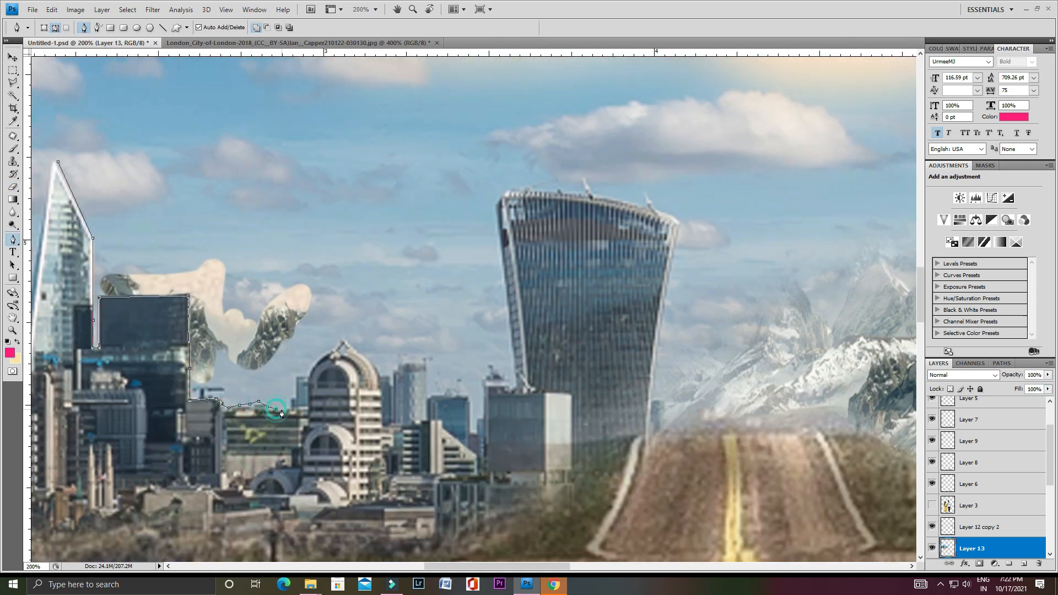
Step: Trace the skyline's leftmost buildings, mast and crane with the Pen tool
key(ctrl+plus)
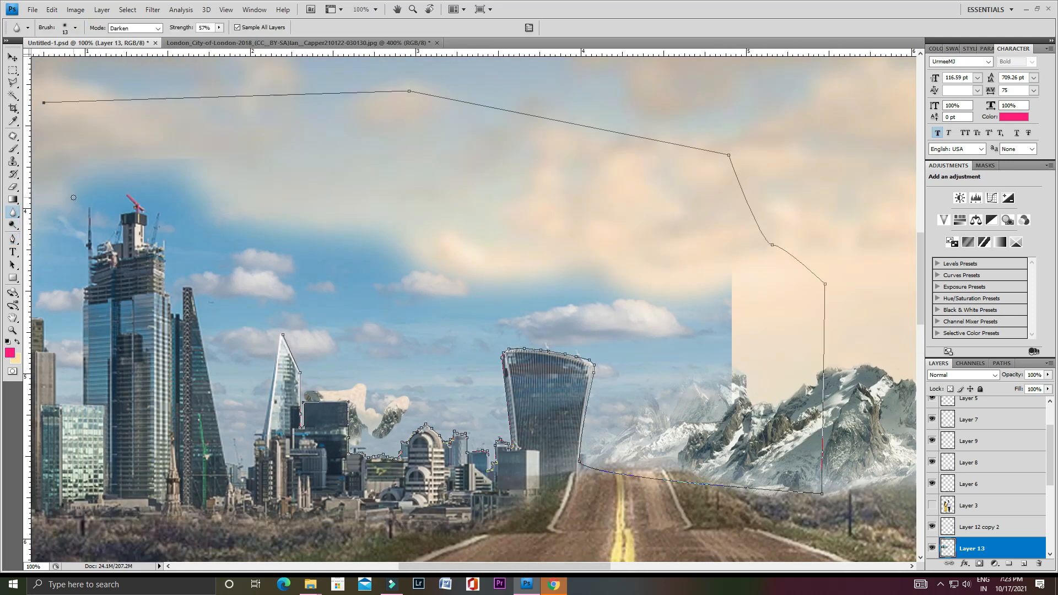
scroll(91, 309, left, 5)
key(p)
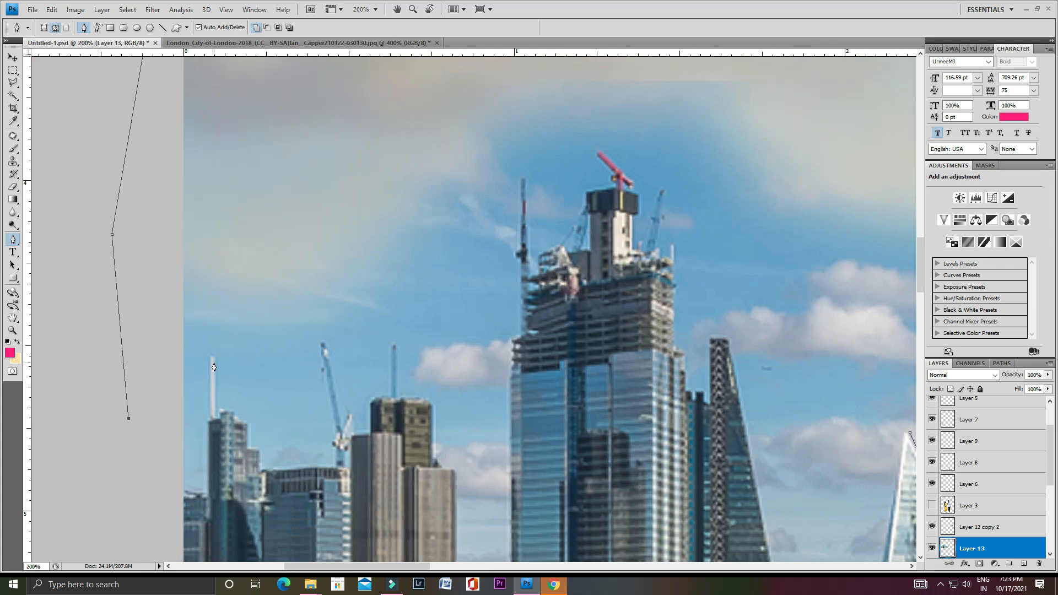
click(421, 455)
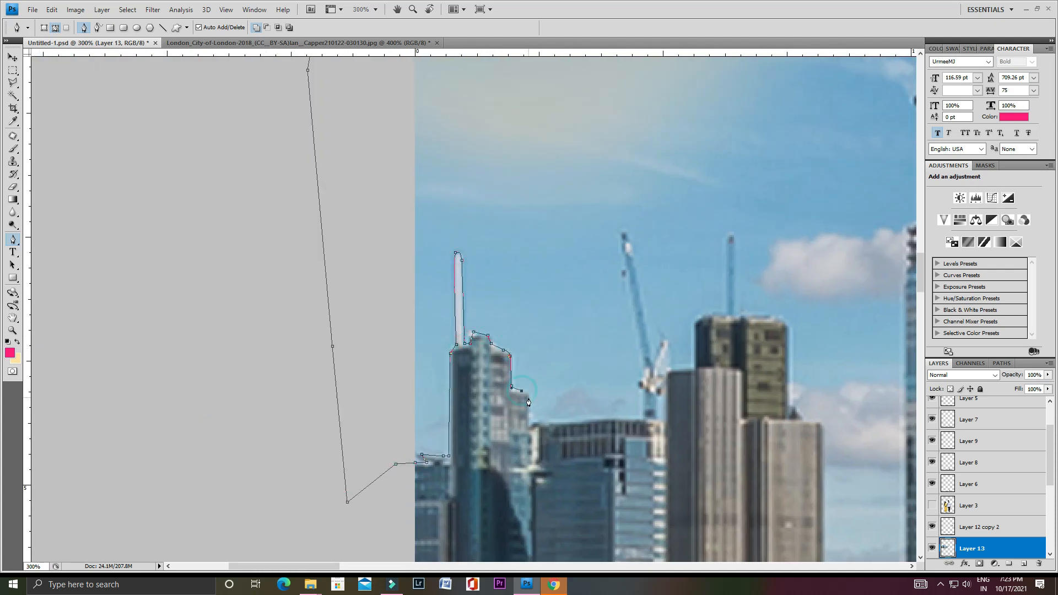
click(643, 418)
scroll(471, 405, right, 5)
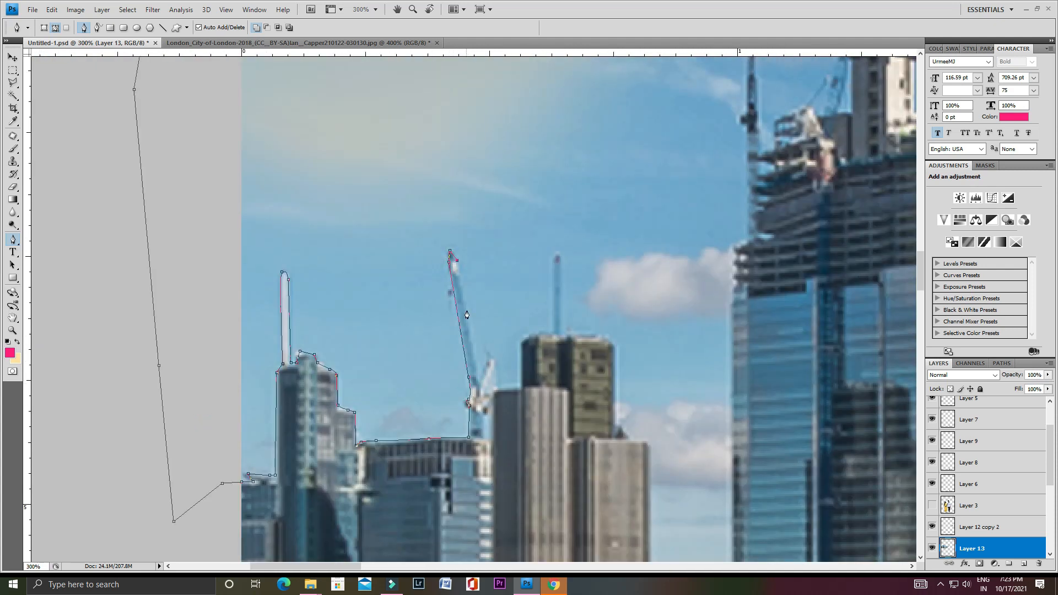
click(490, 386)
click(498, 385)
click(521, 386)
drag(521, 386, 484, 429)
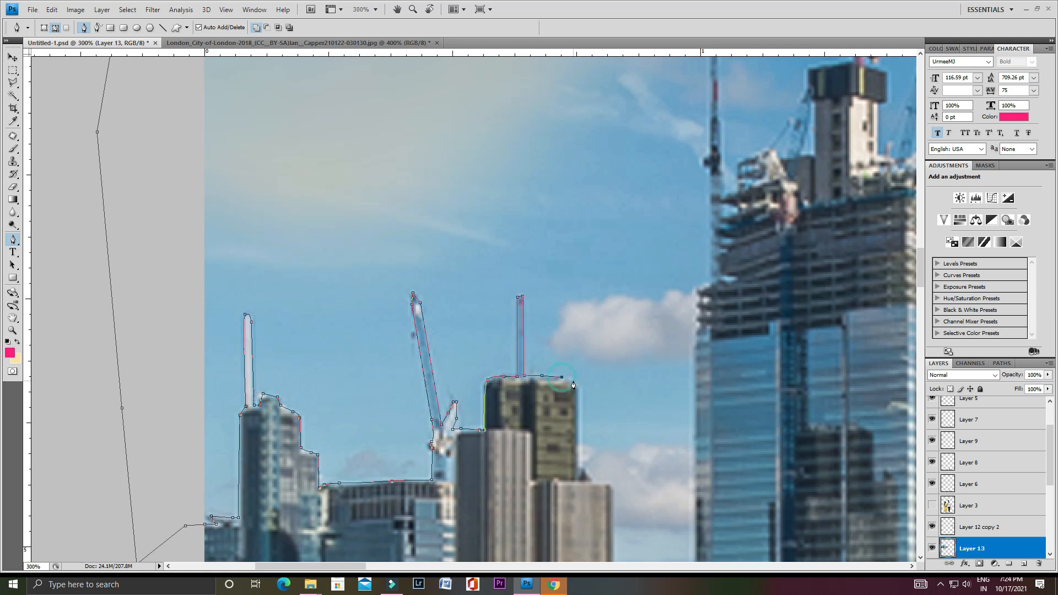
Step: Extend the pen path around the brown and grey towers and up the tall tower under construction
click(593, 476)
click(597, 482)
click(610, 484)
drag(615, 506, 560, 344)
click(558, 473)
drag(644, 361, 617, 551)
click(617, 347)
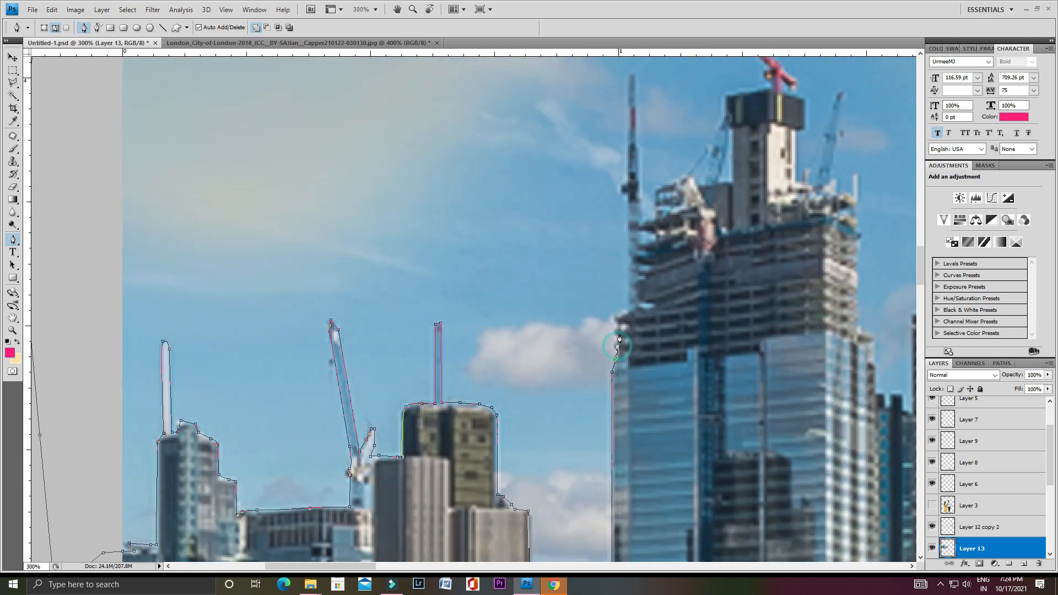
click(747, 97)
drag(747, 97, 729, 220)
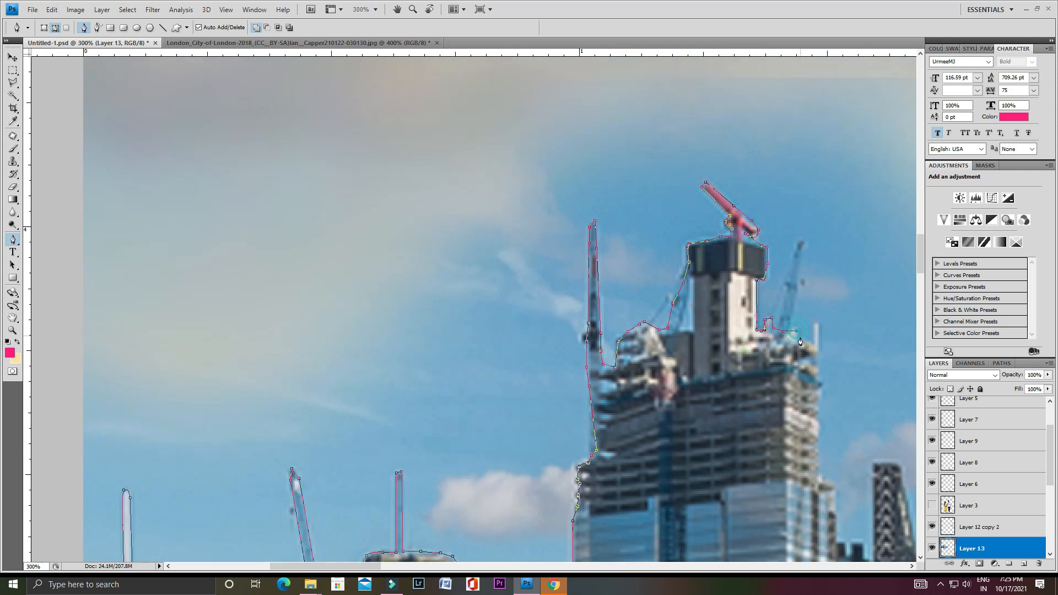
Step: Continue the pen path down the right side of the tall tower under construction
click(816, 452)
click(817, 479)
click(831, 483)
click(838, 505)
drag(839, 537, 637, 368)
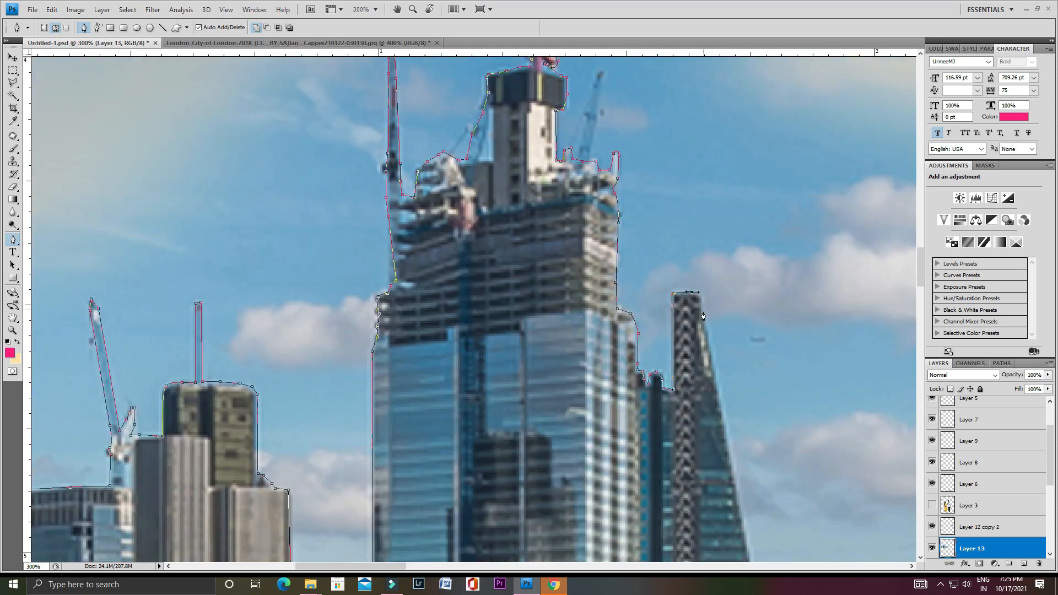
Step: Continue the pen path down the slanted glass tower and along the low rooftops beside it
drag(703, 316, 469, 110)
drag(485, 419, 441, 289)
drag(540, 220, 545, 314)
click(490, 384)
click(534, 404)
click(554, 397)
click(571, 391)
click(575, 352)
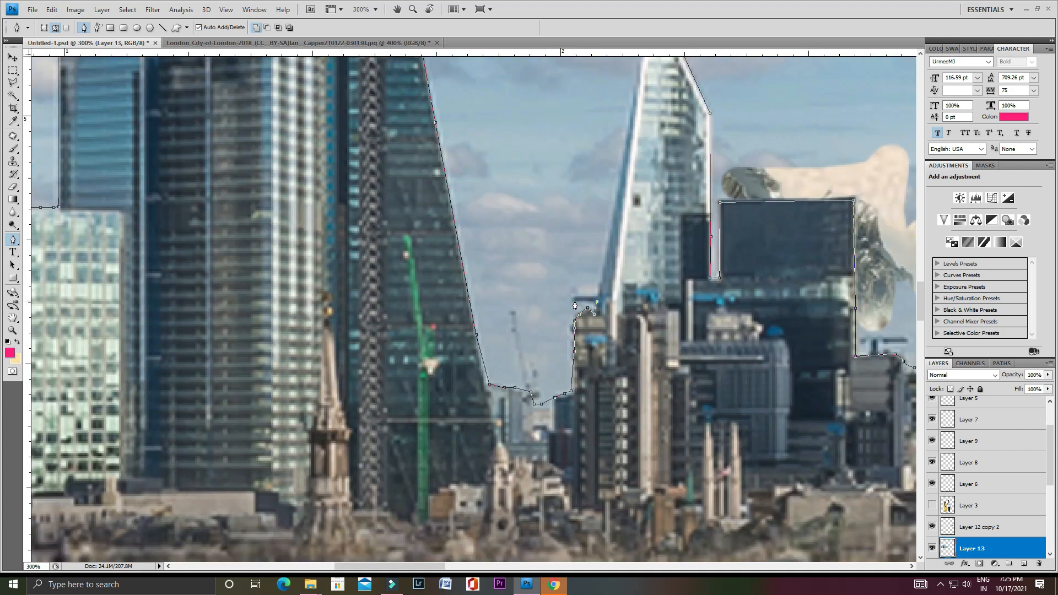
Step: Close the pen path around the pointed white tower and convert it into a selection
click(607, 248)
drag(638, 67, 616, 243)
click(878, 198)
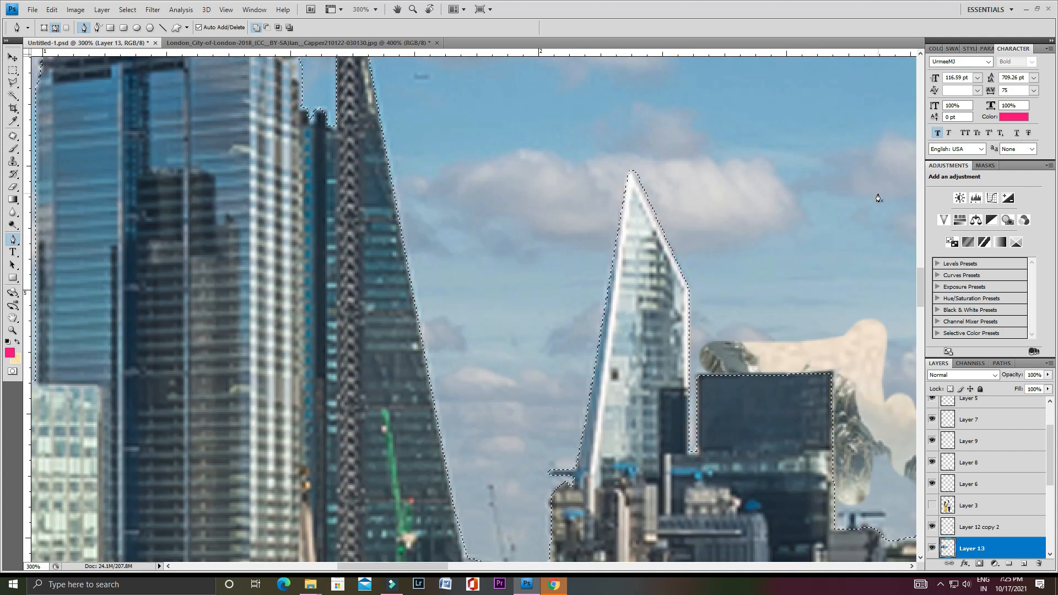
key(ctrl+Return)
key(ctrl+minus)
key(ctrl+minus)
key(ctrl+minus)
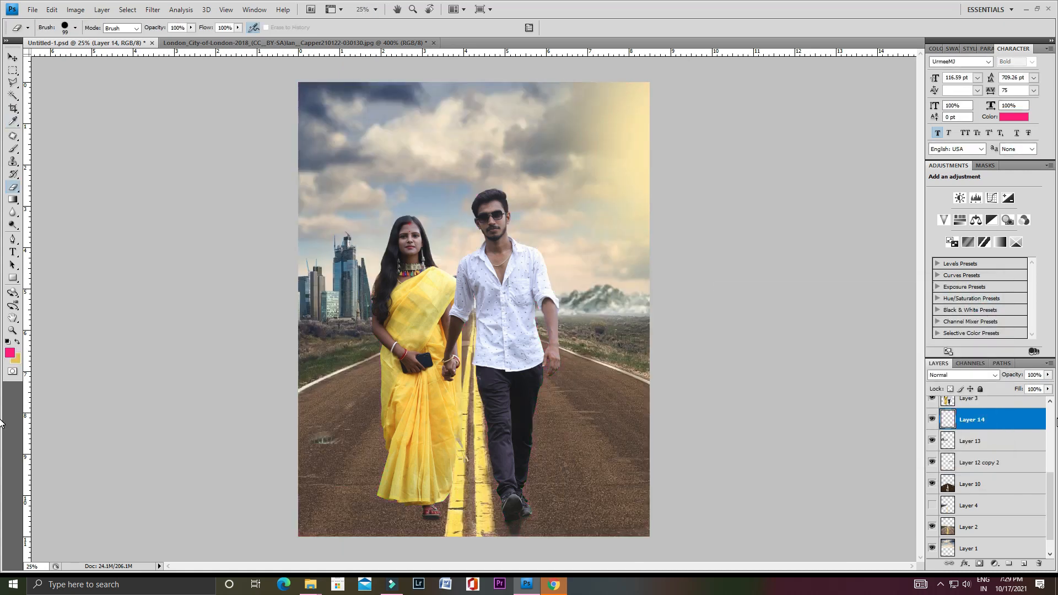
Step: Fill Layer 14 with golden yellow and blend it in Overlay mode at 35% fill
key(x)
key(alt+BackSpace)
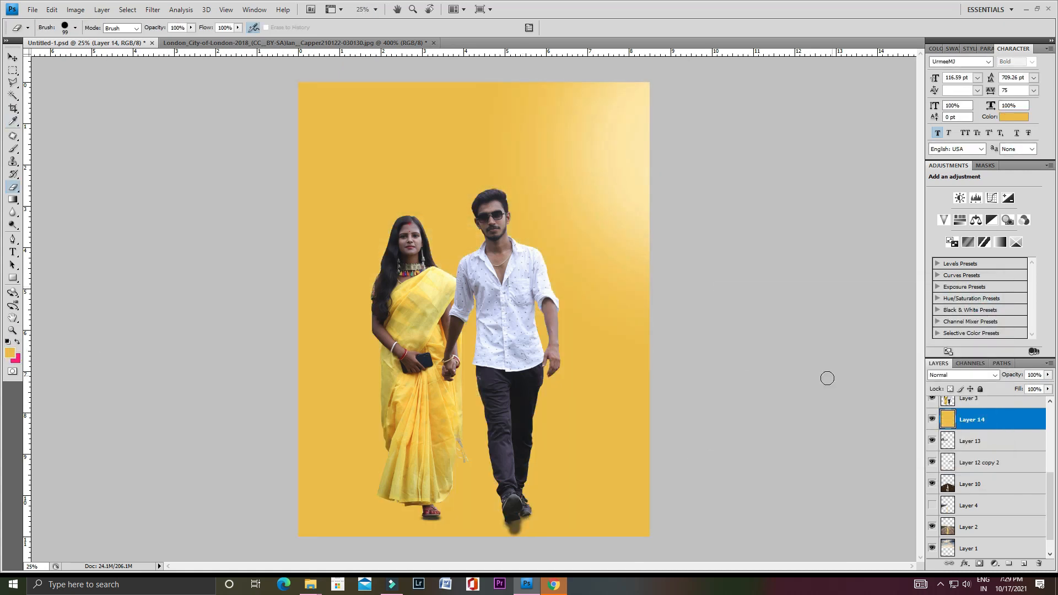
click(981, 378)
scroll(981, 378, down, 3)
scroll(977, 378, down, 9)
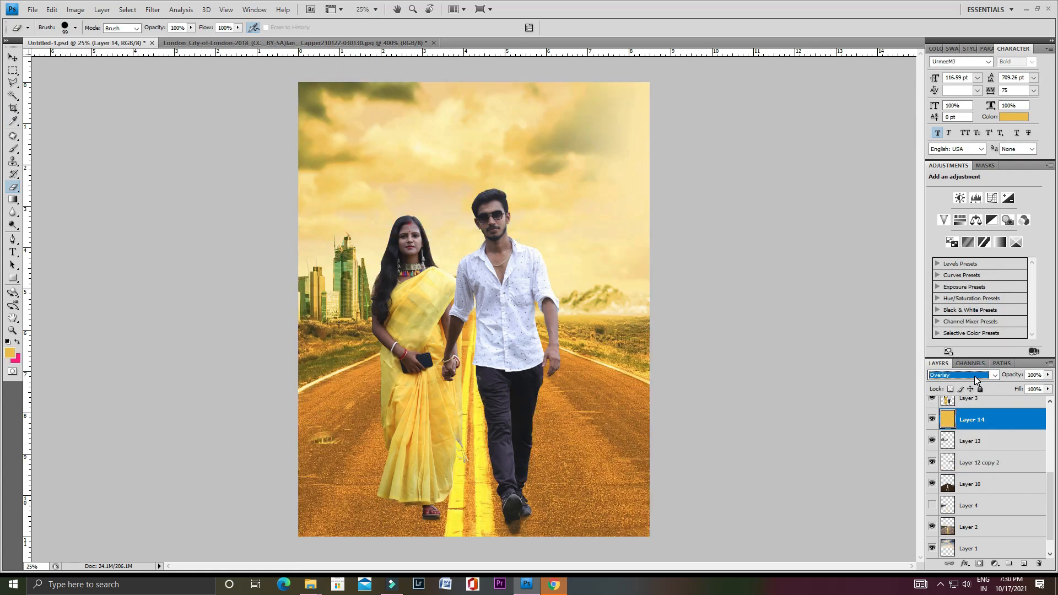
drag(1048, 389, 1016, 402)
key(ctrl+minus)
Step: Hide the couple on Layer 3 and erase the yellow tint from the road on Layer 14 with an enlarged eraser
mouse_move(364, 421)
mouse_down()
mouse_move(406, 354)
mouse_move(390, 439)
mouse_up()
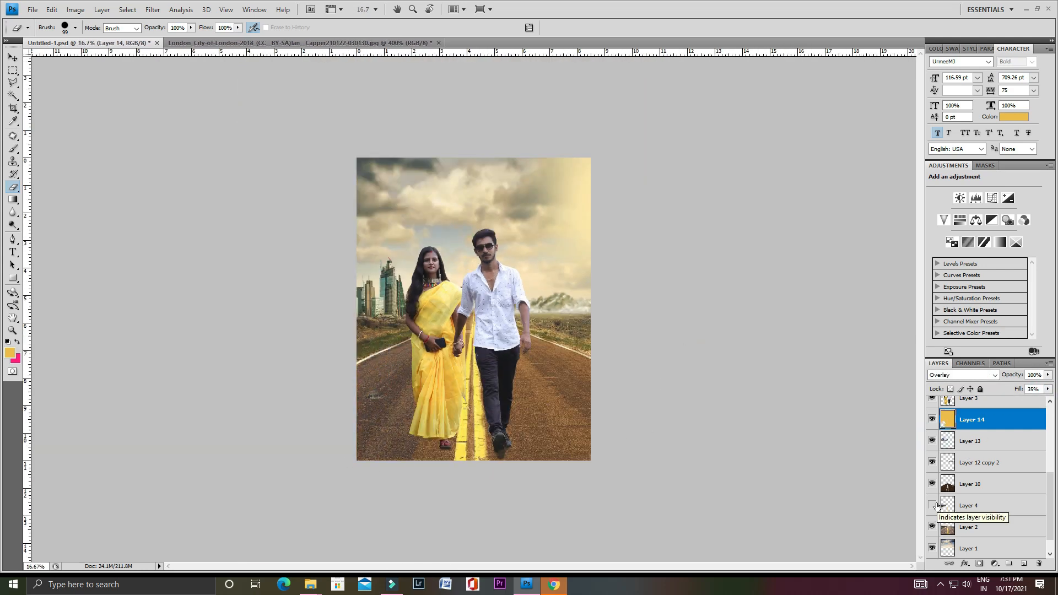
key(ctrl+plus)
click(932, 398)
key(bracketright)
key(bracketright)
key(bracketright)
key(bracketright)
key(bracketright)
key(bracketright)
key(bracketright)
mouse_move(423, 406)
mouse_down()
mouse_move(474, 432)
mouse_move(585, 426)
mouse_move(510, 388)
mouse_move(532, 392)
mouse_up()
key(ctrl+plus)
drag(591, 408, 519, 441)
Step: Erase the tint near the far end of the road with a smaller brush, and pick the soft 200 px eraser
key(bracketleft)
key(bracketleft)
key(bracketleft)
key(bracketleft)
key(bracketleft)
drag(478, 328, 496, 355)
right_click(496, 355)
double_click(510, 393)
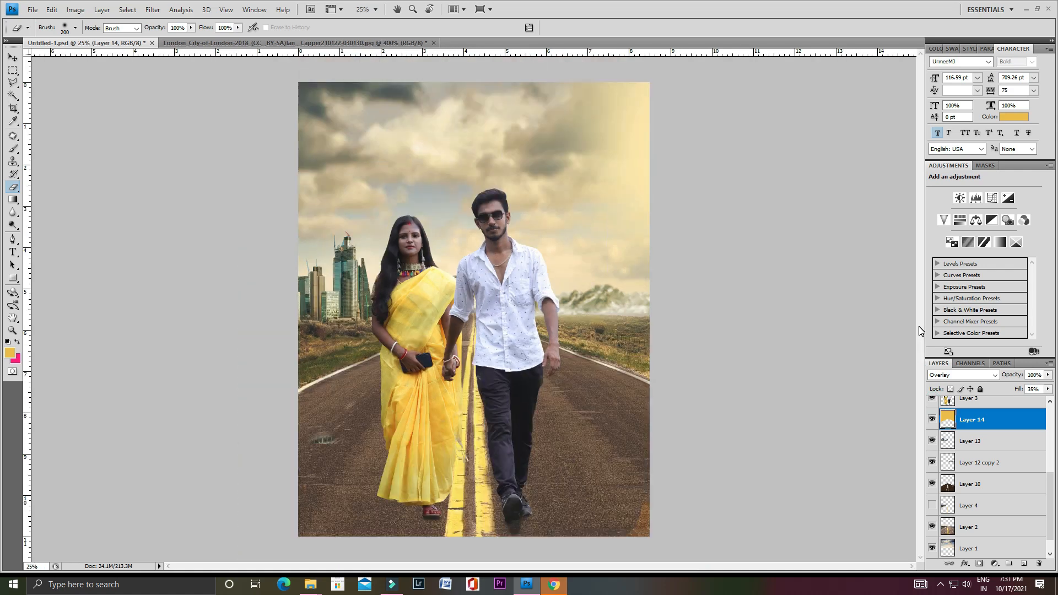
Step: Choose a soft 27 px eraser for the couple's edges on Layer 3
key(ctrl+plus)
key(ctrl+plus)
key(ctrl+plus)
key(ctrl+plus)
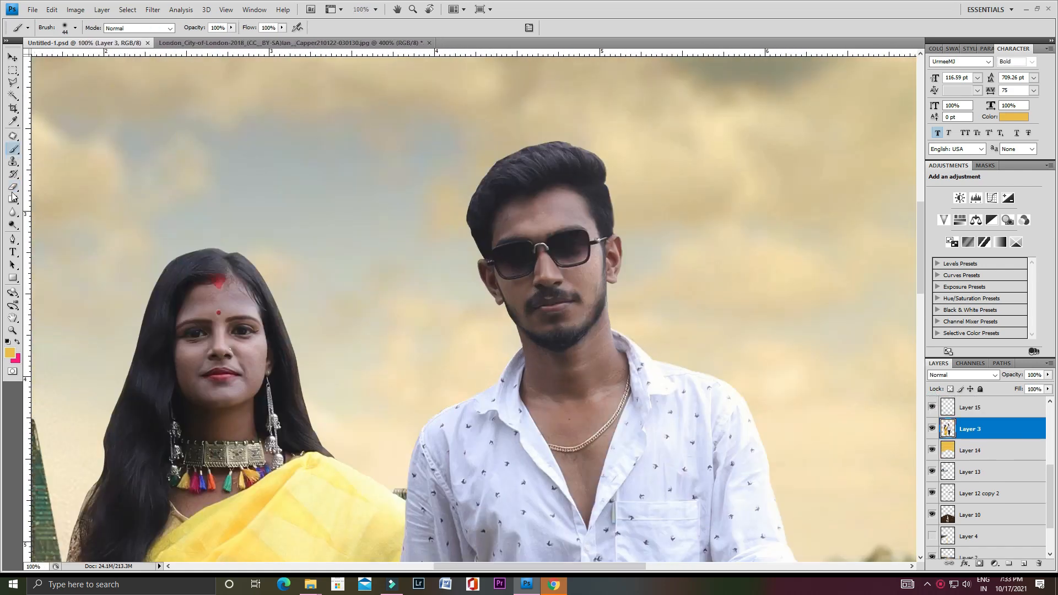
click(13, 187)
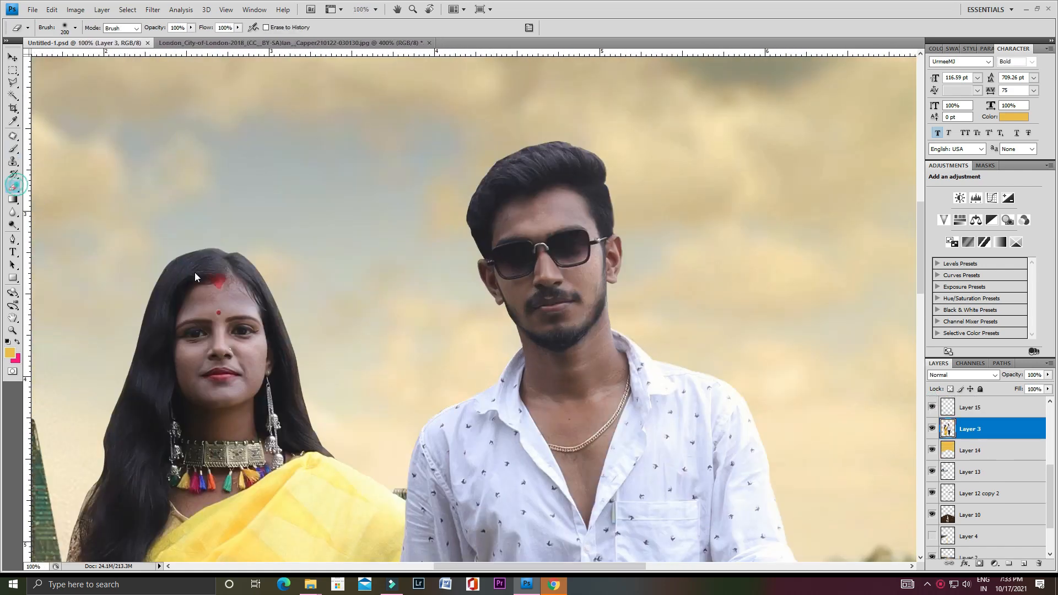
right_click(354, 319)
scroll(494, 529, down, 2)
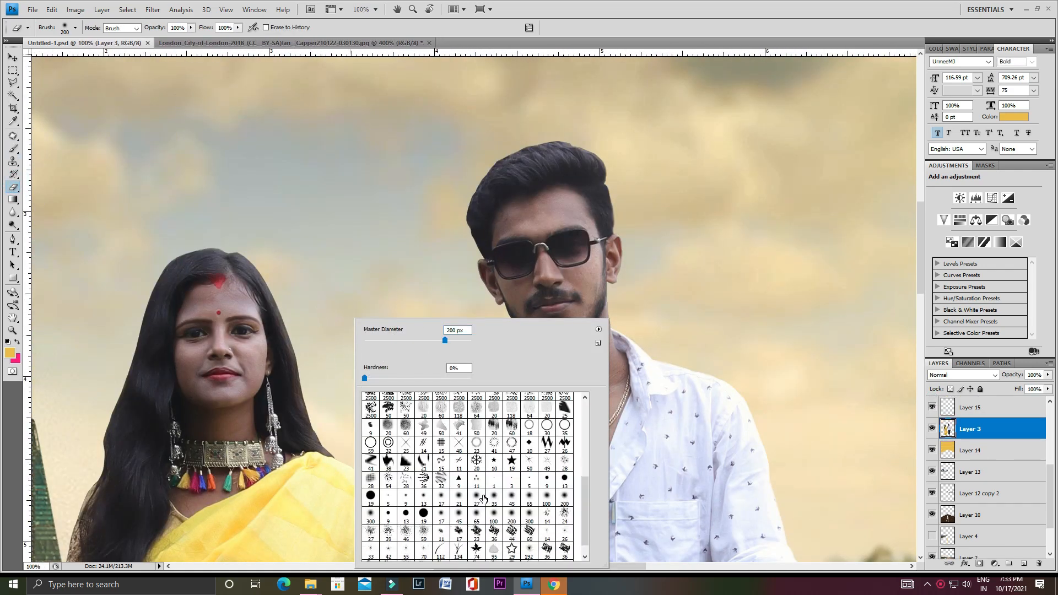
double_click(484, 498)
key(ctrl+plus)
key(ctrl+plus)
key(ctrl+plus)
drag(282, 373, 184, 371)
key(ctrl+z)
drag(1048, 389, 1014, 401)
key(ctrl+z)
click(971, 408)
click(965, 430)
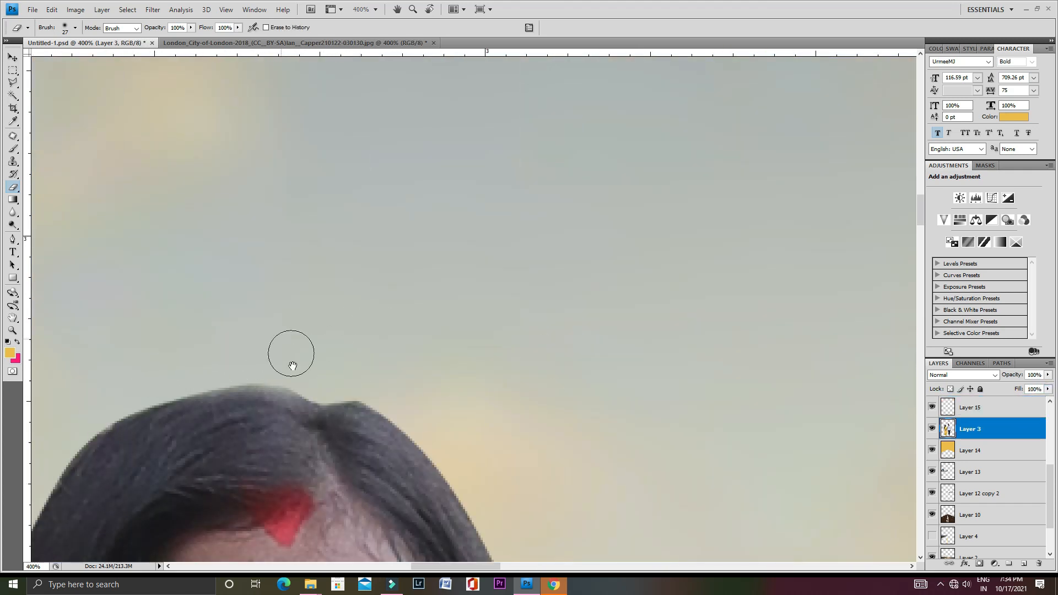
Step: Soften the cut-out edge of the woman's hair on Layer 3 with the small soft eraser
scroll(475, 330, left, 6)
scroll(385, 427, down, 4)
drag(283, 436, 288, 472)
drag(472, 354, 473, 347)
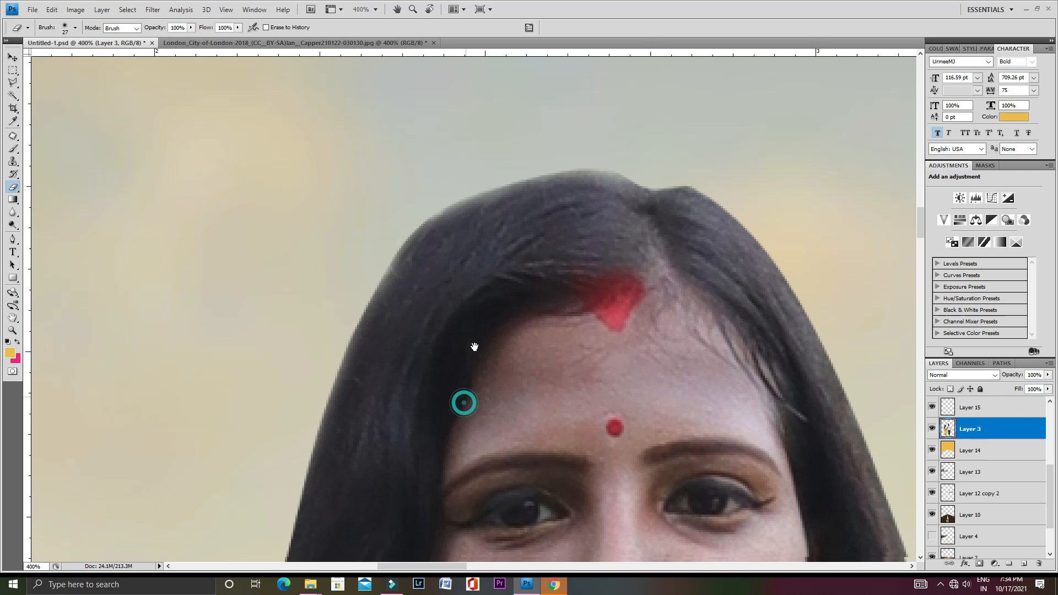
key(ctrl+minus)
key(ctrl+minus)
key(ctrl+minus)
key(ctrl+plus)
key(ctrl+plus)
drag(419, 405, 522, 283)
drag(455, 254, 419, 353)
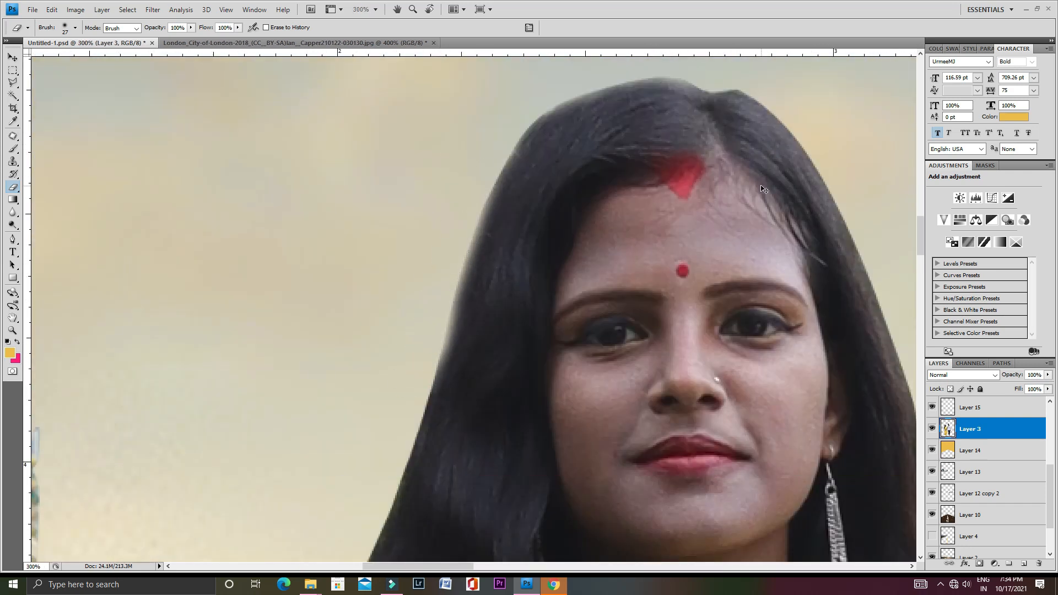
key(ctrl+z)
drag(791, 170, 638, 217)
Step: Brush the golden tint over the woman's hair on Layer 15 with a soft 44 px brush
click(991, 409)
key(b)
scroll(953, 377, down, 2)
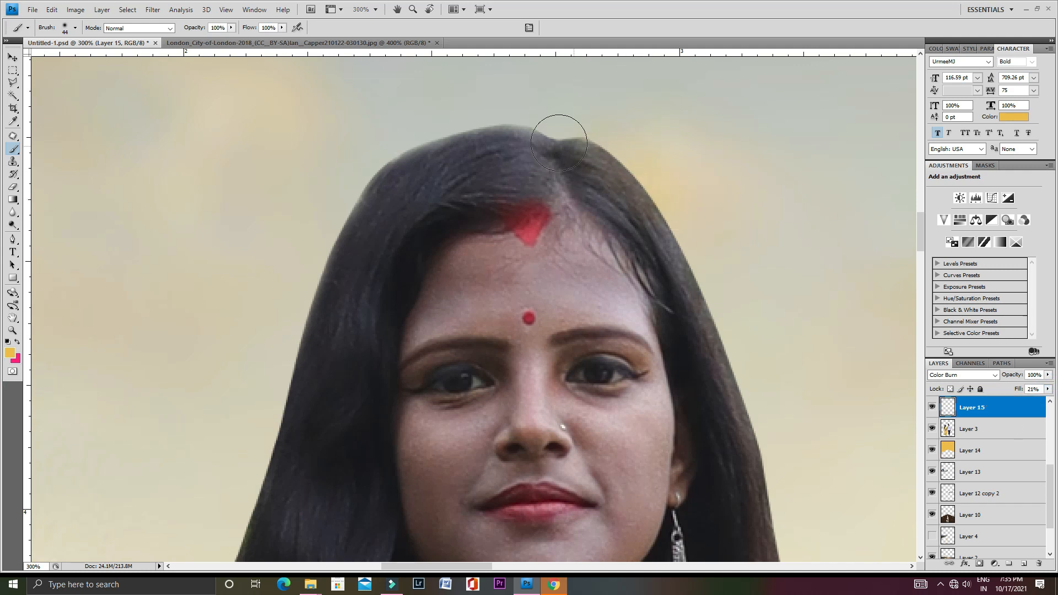
scroll(659, 393, down, 2)
scroll(659, 393, right, 2)
key(ctrl+alt+0)
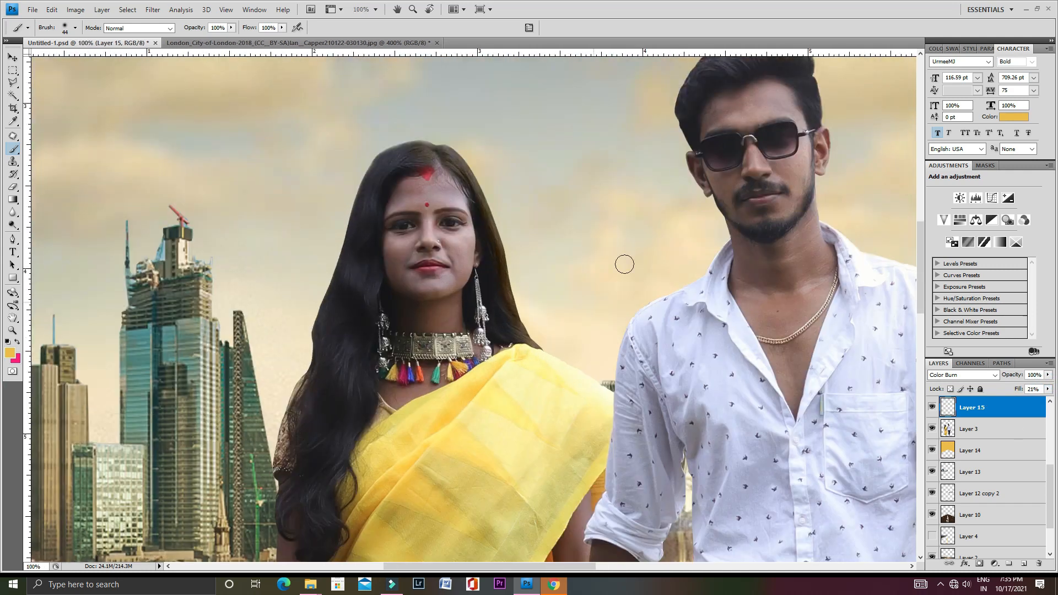
Step: Brush the golden tint over the man's hair, face and neck on Layer 15, enlarging the brush from 30 to 71 px
scroll(599, 273, up, 5)
scroll(468, 402, up, 1)
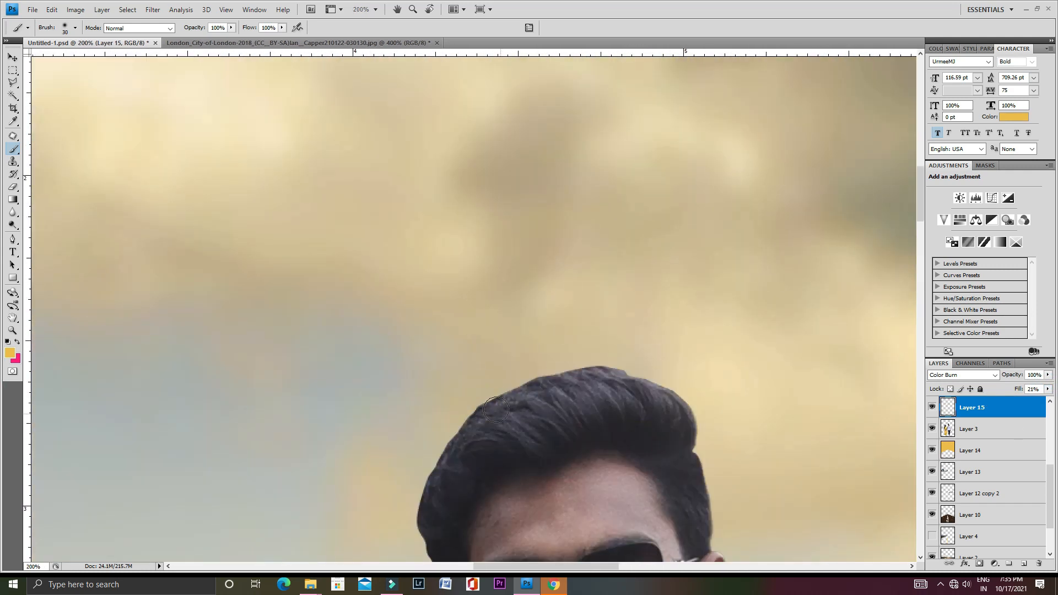
mouse_move(568, 377)
mouse_down()
mouse_move(673, 408)
mouse_move(474, 436)
mouse_move(503, 442)
mouse_move(710, 407)
mouse_move(724, 322)
mouse_up()
scroll(594, 371, down, 5)
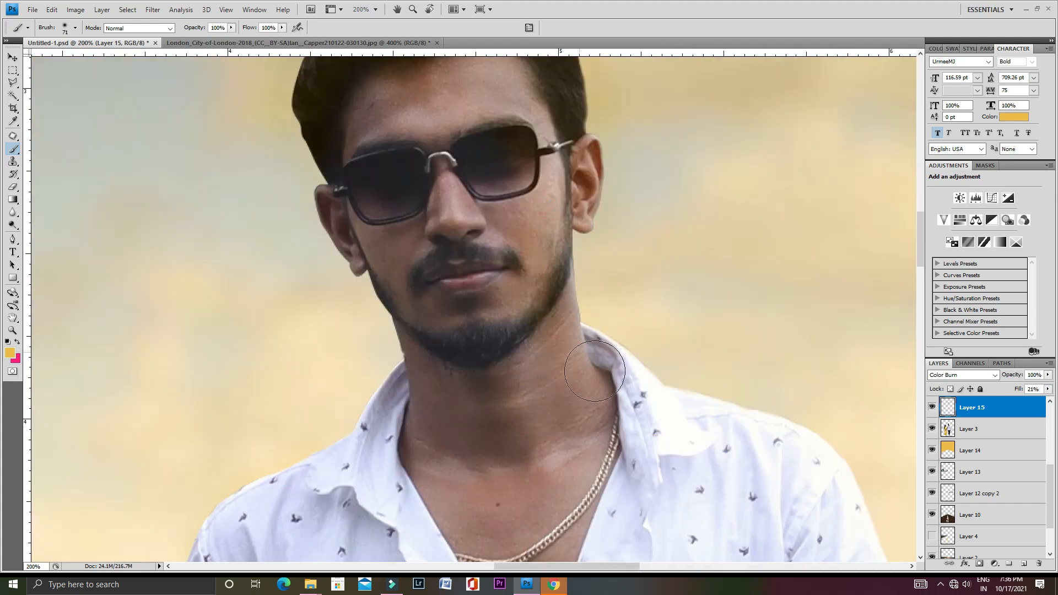
scroll(896, 377, down, 6)
scroll(185, 334, up, 4)
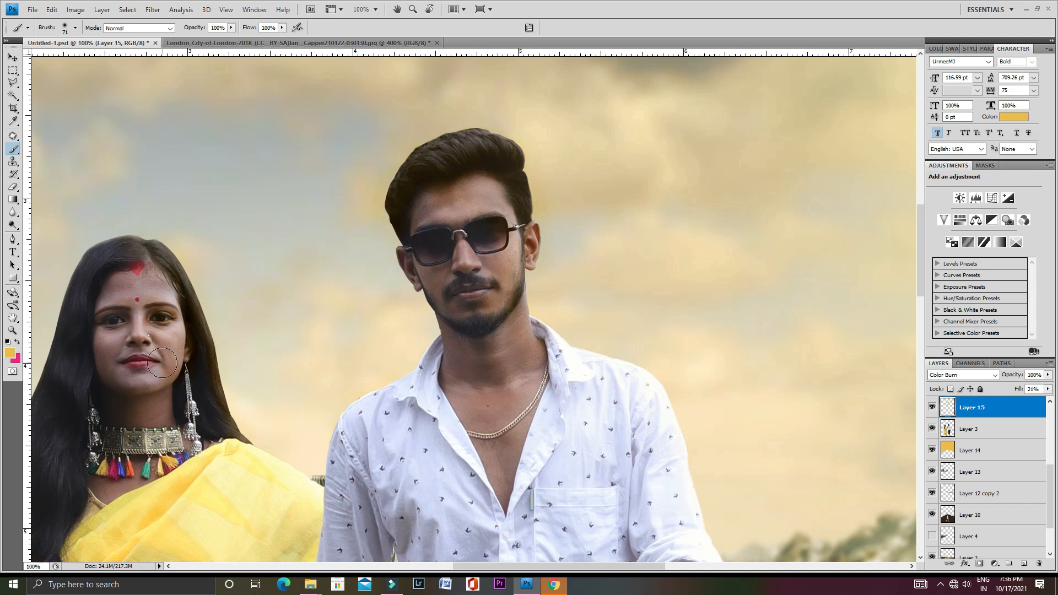
Step: Brush the golden tint along the man's free forearm and hand on Layer 15 at 71 px
scroll(162, 363, down, 2)
scroll(682, 469, down, 3)
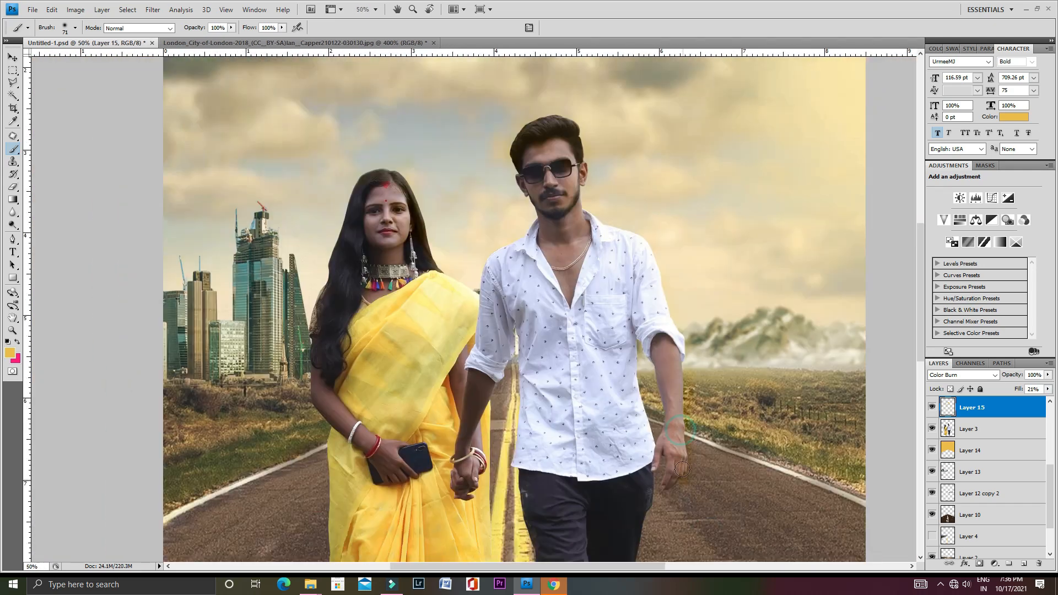
scroll(686, 366, up, 2)
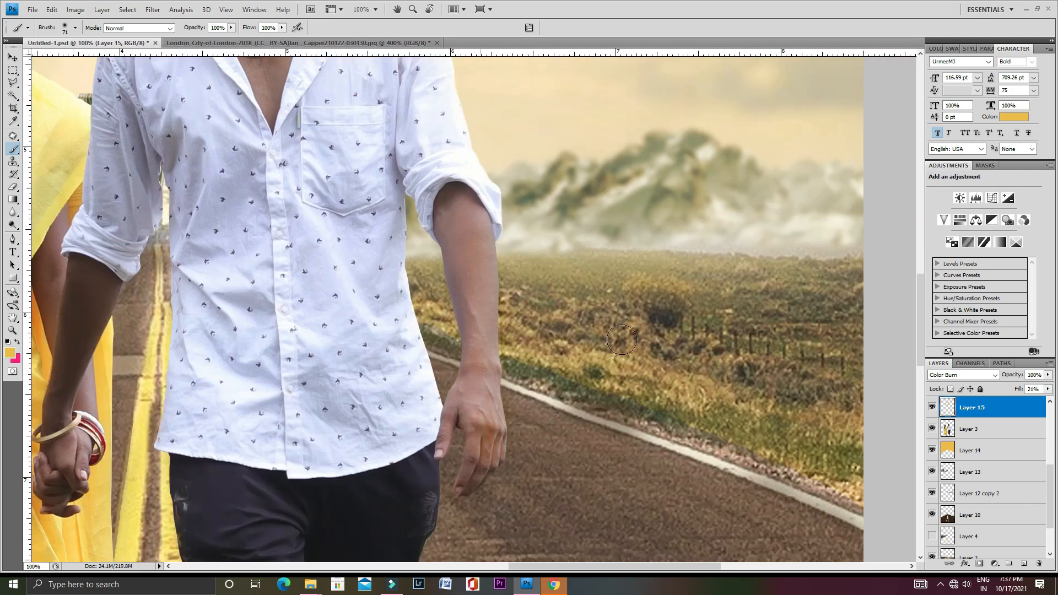
scroll(621, 340, down, 3)
scroll(320, 146, up, 3)
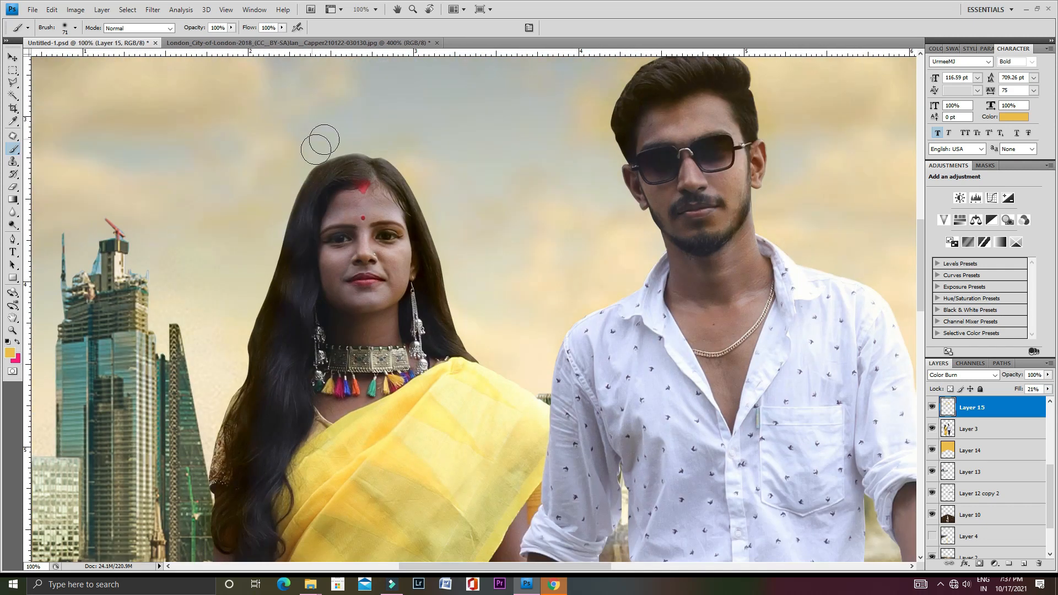
Step: Deepen the tint on the woman's hair and the man's arm on Layer 15, enlarging the brush to 100 px
drag(338, 208, 392, 337)
key(bracketright)
key(bracketright)
key(bracketright)
drag(691, 161, 727, 327)
scroll(806, 434, down, 3)
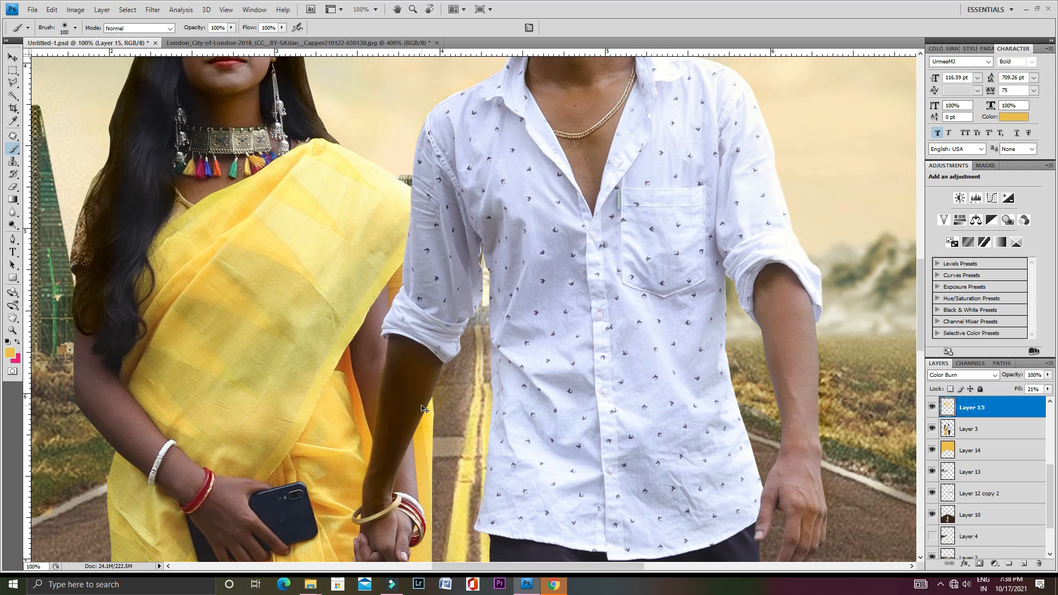
scroll(697, 254, down, 1)
scroll(699, 254, down, 3)
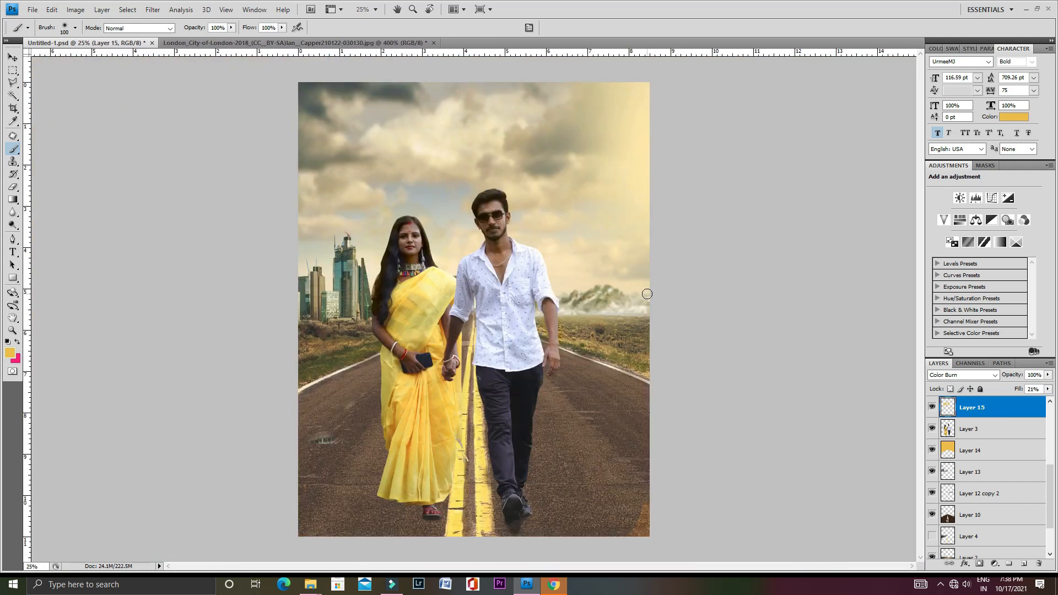
Step: Brighten the couple on Layer 3 with an RGB curve that lifts input 55 to output 82
click(970, 429)
key(ctrl+m)
drag(886, 331, 888, 315)
key(ctrl+plus)
click(958, 257)
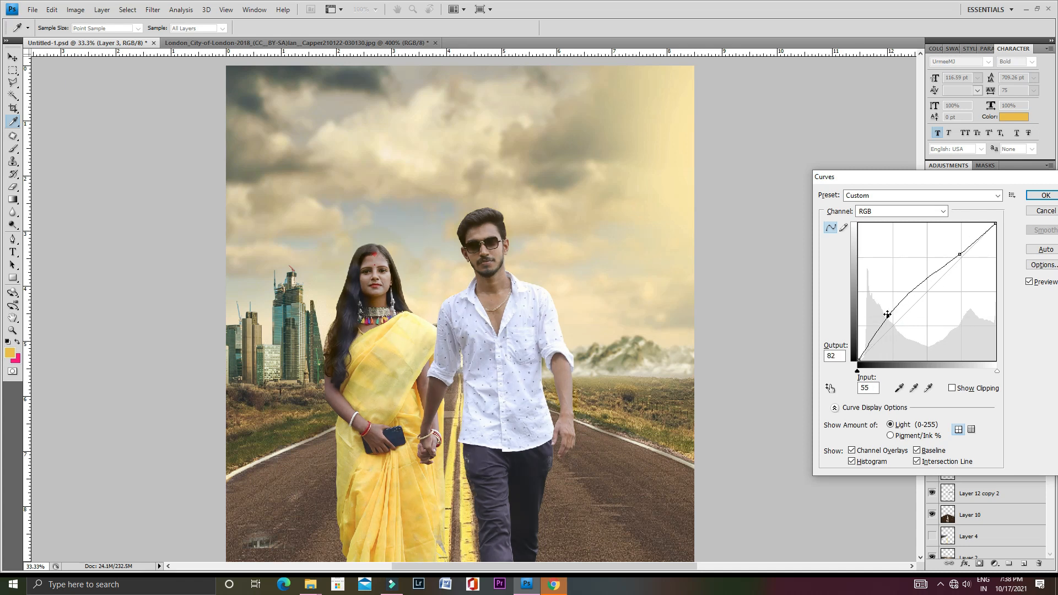
key(ctrl+minus)
Step: Raise the red channel curve to output 208 at input 188 and output 136 at input 128
click(901, 211)
click(881, 229)
click(895, 324)
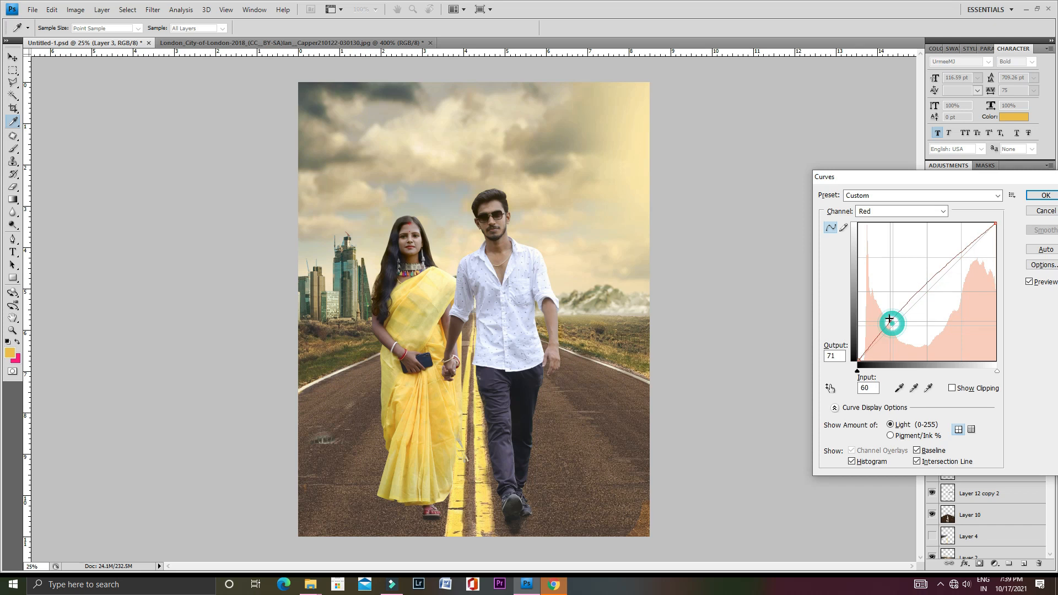
drag(927, 289, 959, 248)
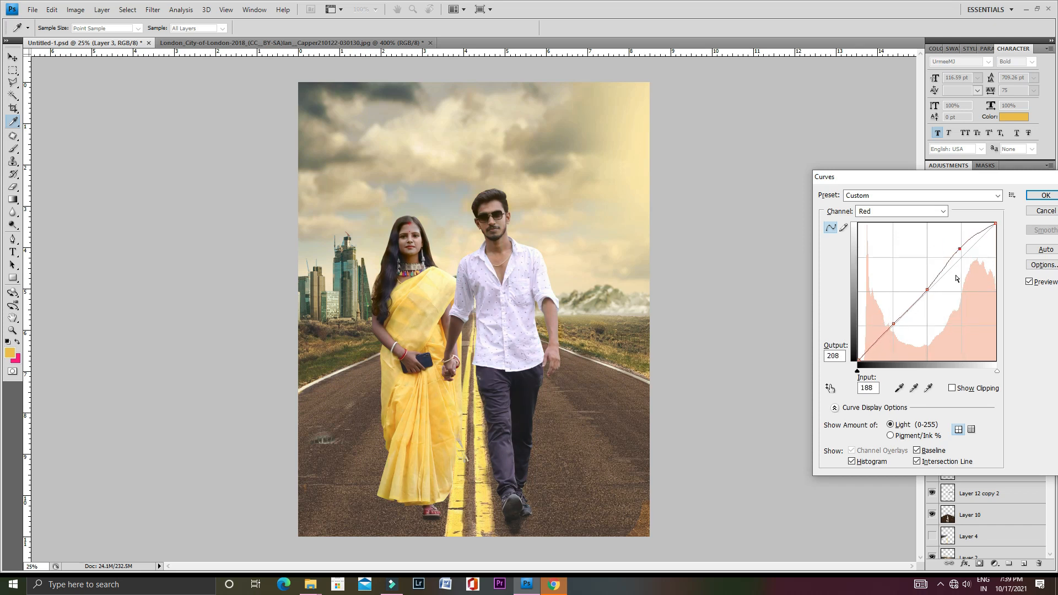
key(ctrl+plus)
click(927, 289)
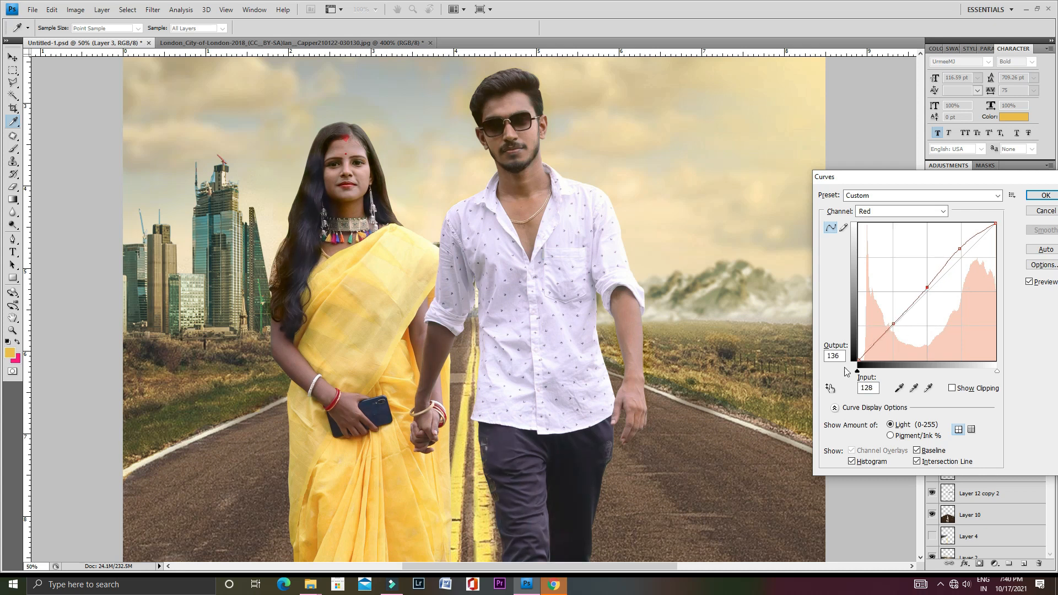
Step: Adjust the green channel's midtones, check the blue channel and apply the curves to the couple
click(901, 212)
click(893, 240)
drag(927, 290, 919, 282)
click(904, 211)
click(887, 249)
key(Return)
Step: Paint a dark shadow band under the couple's feet on a new layer beneath Layer 3 and squash it flatter
key(b)
key(ctrl+minus)
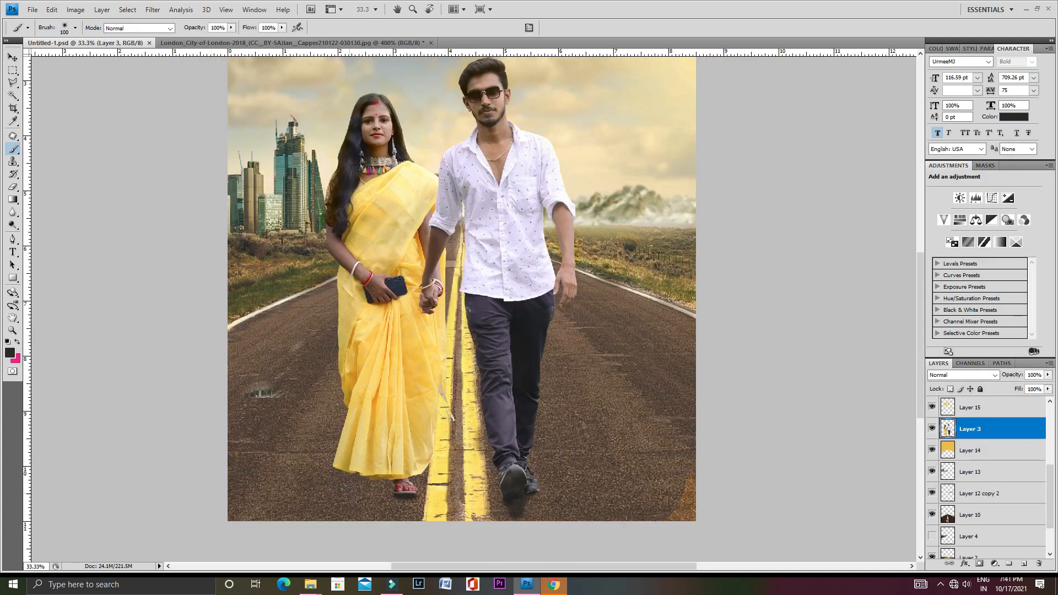
ctrl+click(1018, 561)
drag(309, 496, 557, 496)
key(v)
drag(434, 437, 433, 478)
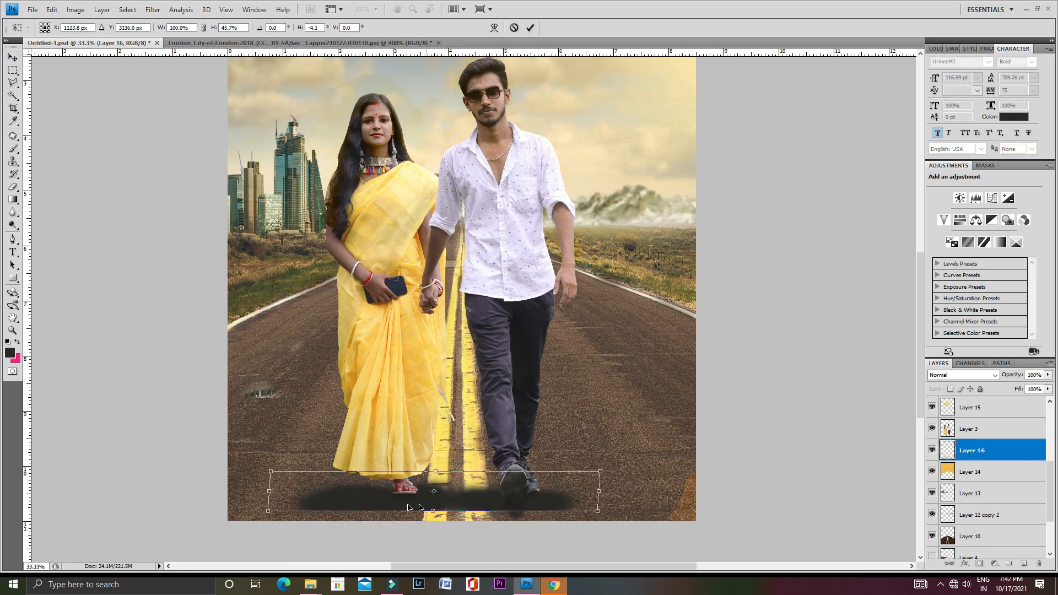
Step: Distort the foot shadow on Layer 16 into a tapered perspective shape and shift it beneath the feet
drag(269, 480, 317, 451)
drag(598, 479, 536, 465)
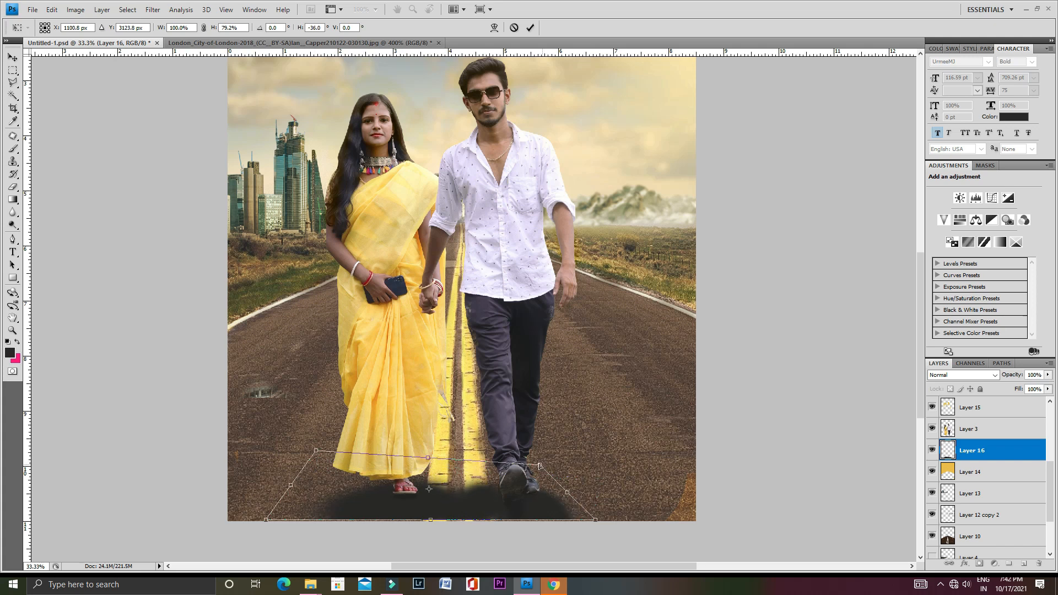
drag(477, 498, 472, 501)
key(Return)
Step: Lower the fill of the shadow on Layer 16 to 46% and soften it with a 200 px eraser
mouse_move(1048, 389)
mouse_down()
mouse_move(1003, 401)
mouse_move(1018, 399)
mouse_up()
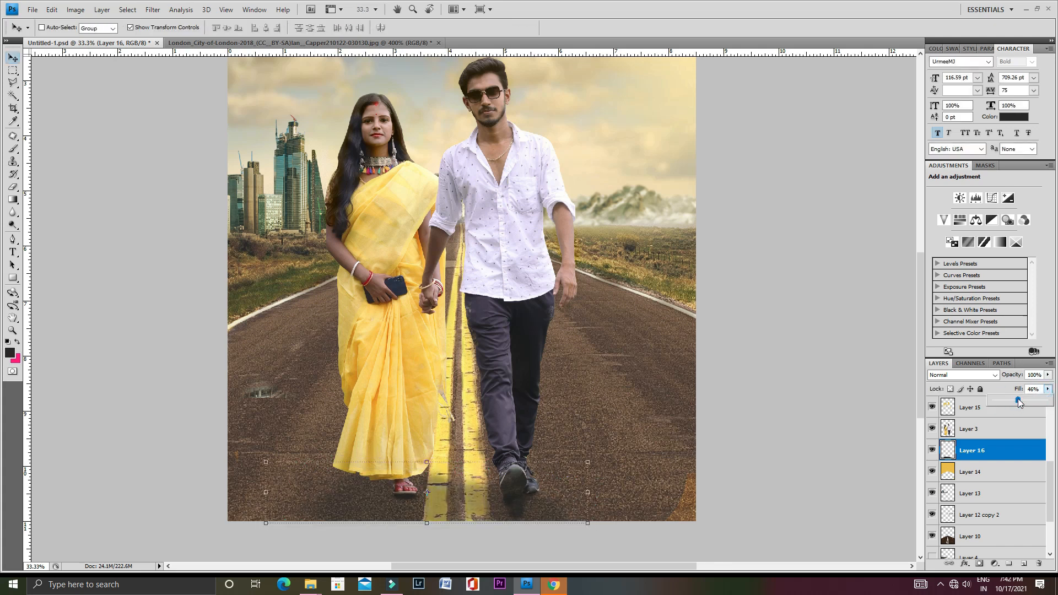
key(e)
right_click(503, 340)
key(Return)
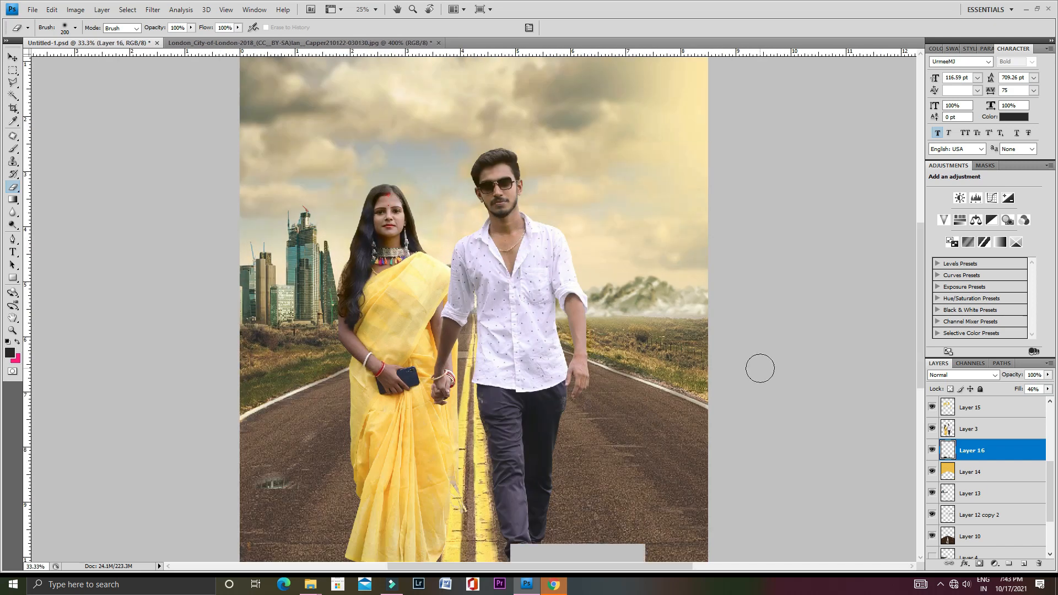
scroll(392, 444, down, 3)
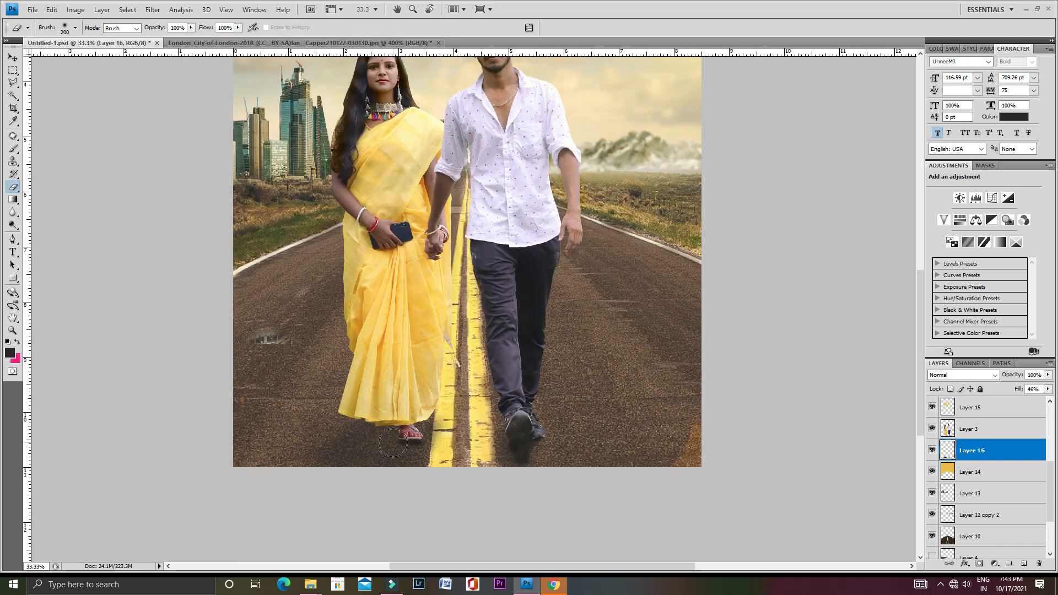
Step: Paint a dark spot under the woman's foot on a new layer and distort it into a contact shadow
click(1023, 565)
key(b)
click(408, 451)
key(ctrl+t)
drag(360, 403, 384, 420)
mouse_move(455, 403)
mouse_down()
mouse_move(409, 468)
mouse_move(409, 448)
mouse_up()
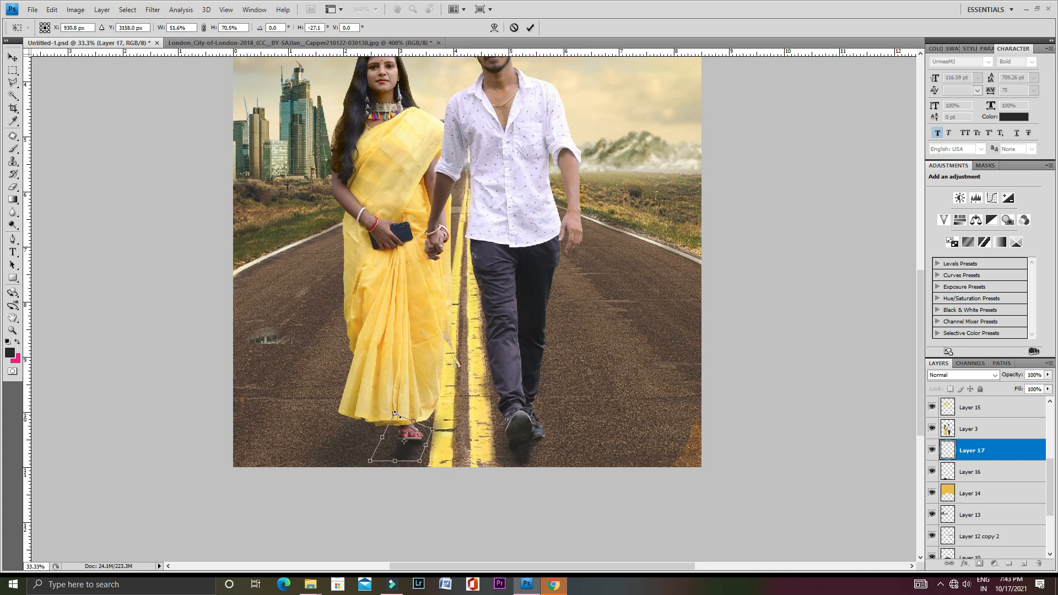
key(Return)
key(v)
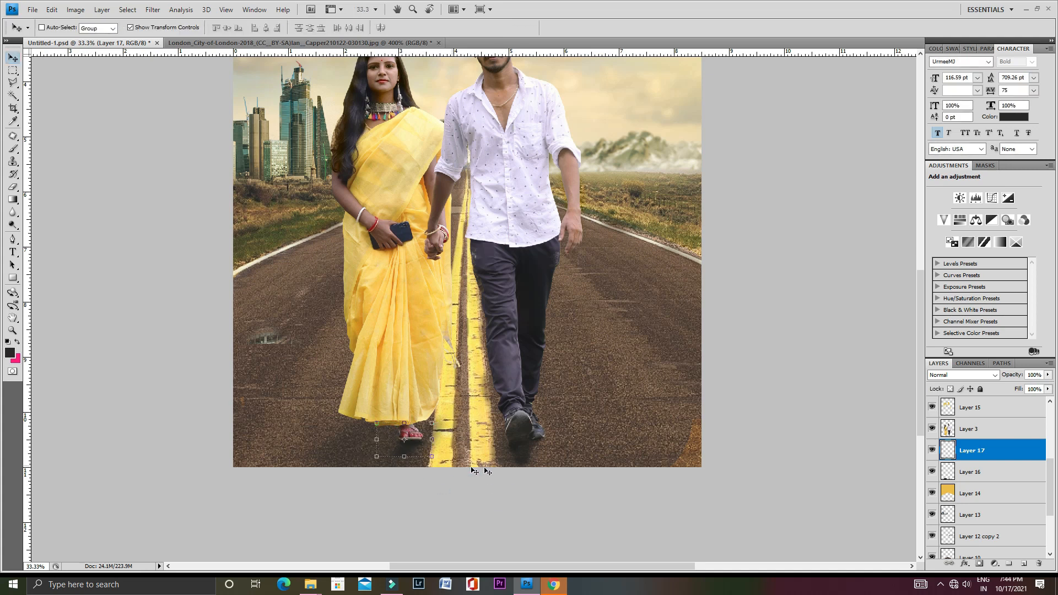
key(ctrl+minus)
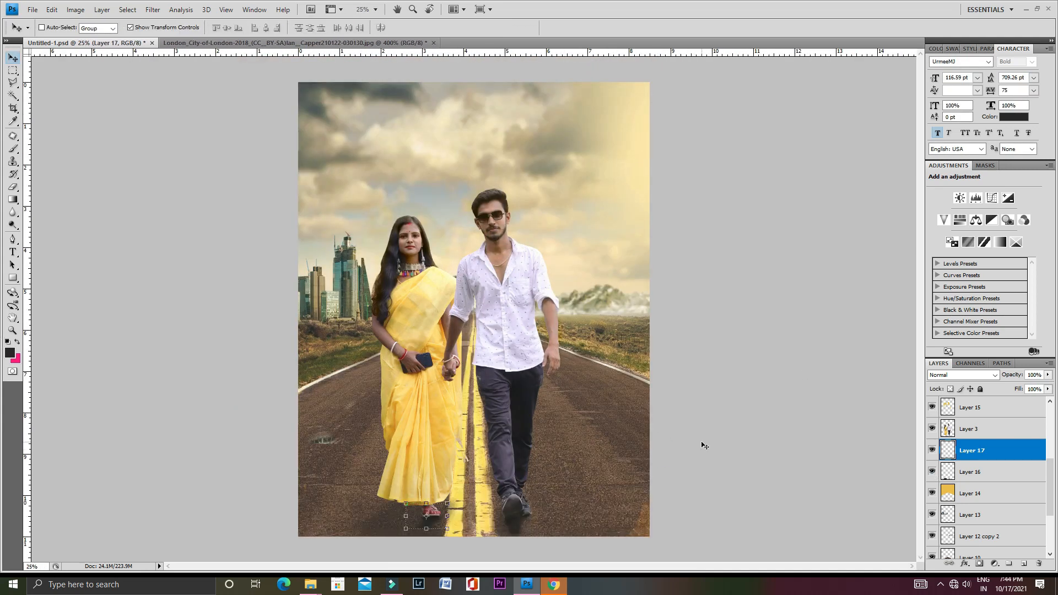
key(ctrl+plus)
key(ctrl+minus)
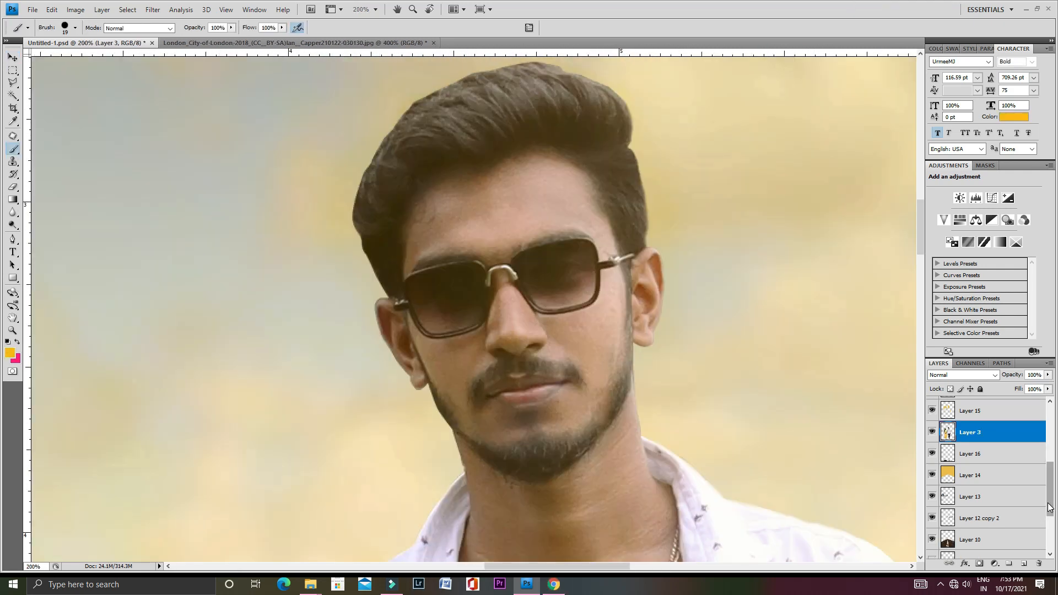
Step: Paint both lenses of the man's sunglasses solid golden yellow on a new layer at the top of the stack
scroll(1044, 437, down, 3)
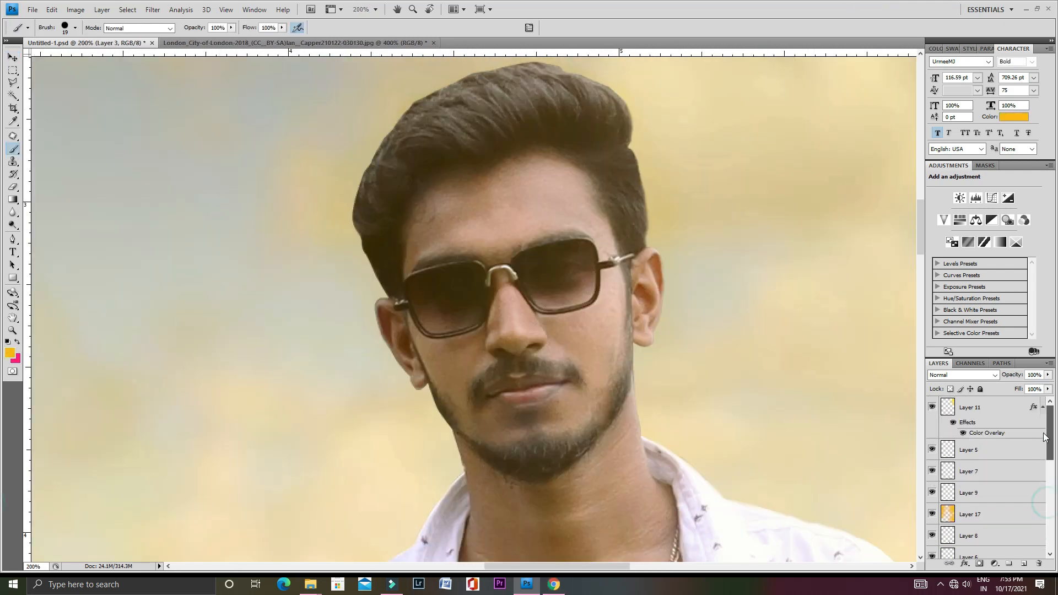
click(1024, 564)
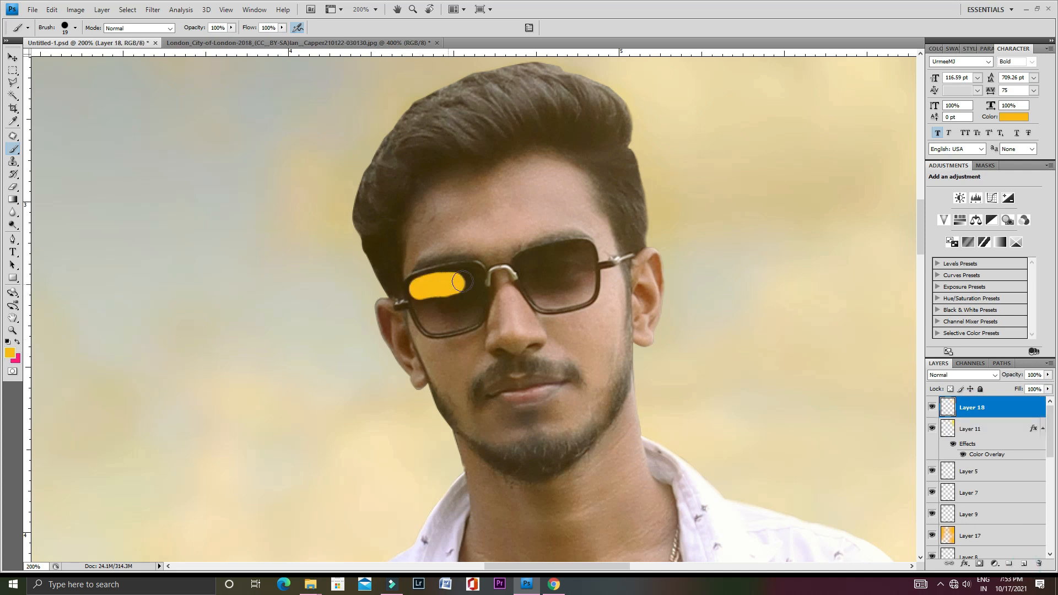
key(ctrl+z)
key(ctrl+plus)
key(ctrl+plus)
key(ctrl+plus)
key(ctrl+plus)
mouse_move(325, 259)
mouse_down()
mouse_move(361, 347)
mouse_move(484, 248)
mouse_move(409, 209)
mouse_move(429, 295)
mouse_up()
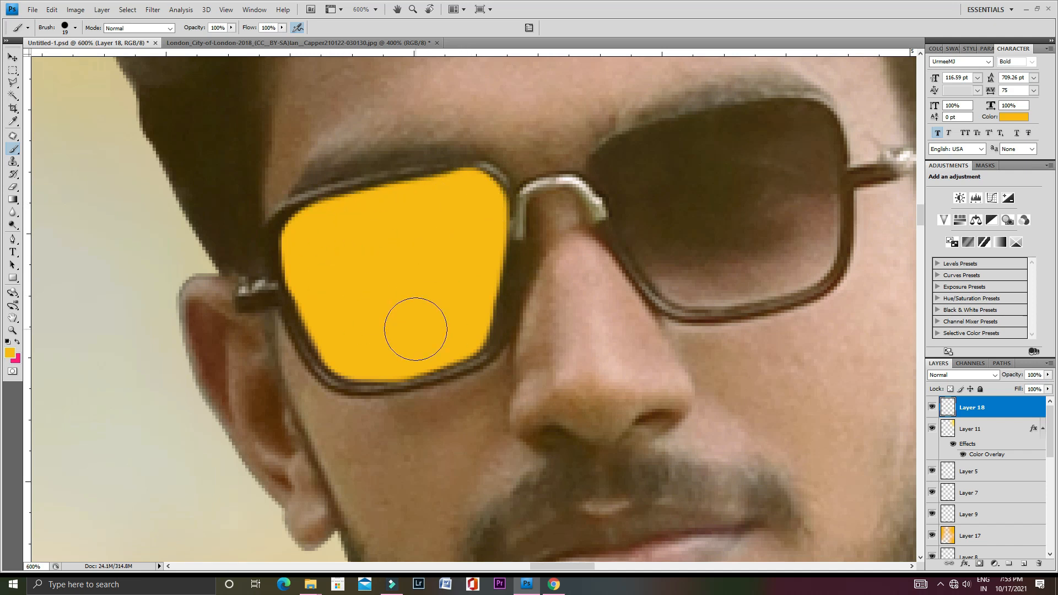
mouse_move(642, 176)
mouse_down()
mouse_move(654, 221)
mouse_move(706, 276)
mouse_move(671, 179)
mouse_move(791, 134)
mouse_move(805, 220)
mouse_move(716, 221)
mouse_up()
Step: Try several blend modes on Layer 18's lens colour and lower its fill to 39%
click(964, 374)
key(Down)
key(Down)
key(Down)
key(Down)
key(Down)
key(Down)
key(Down)
key(Down)
key(Down)
drag(1048, 389, 1016, 404)
Step: Compare further blend modes for the lens colour on the whole image, then set Layer 18 to Color at 85% fill
key(ctrl+minus)
key(ctrl+minus)
key(ctrl+minus)
key(ctrl+minus)
key(ctrl+minus)
key(ctrl+minus)
key(ctrl+minus)
key(ctrl+minus)
key(ctrl+minus)
key(Down)
key(Down)
key(Down)
key(Down)
key(Down)
key(Down)
key(Down)
key(Down)
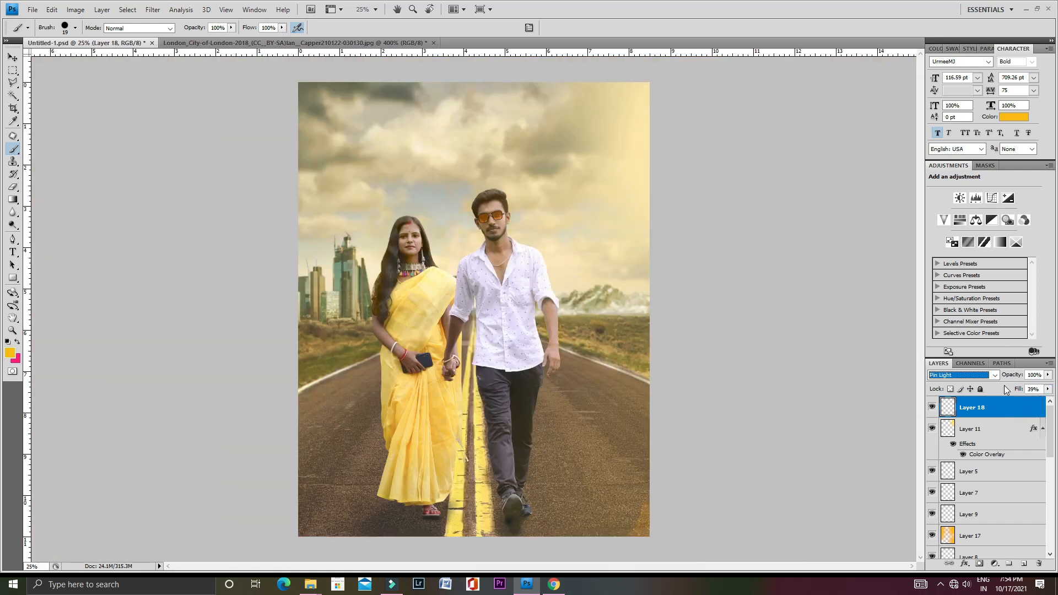
drag(1048, 389, 1016, 404)
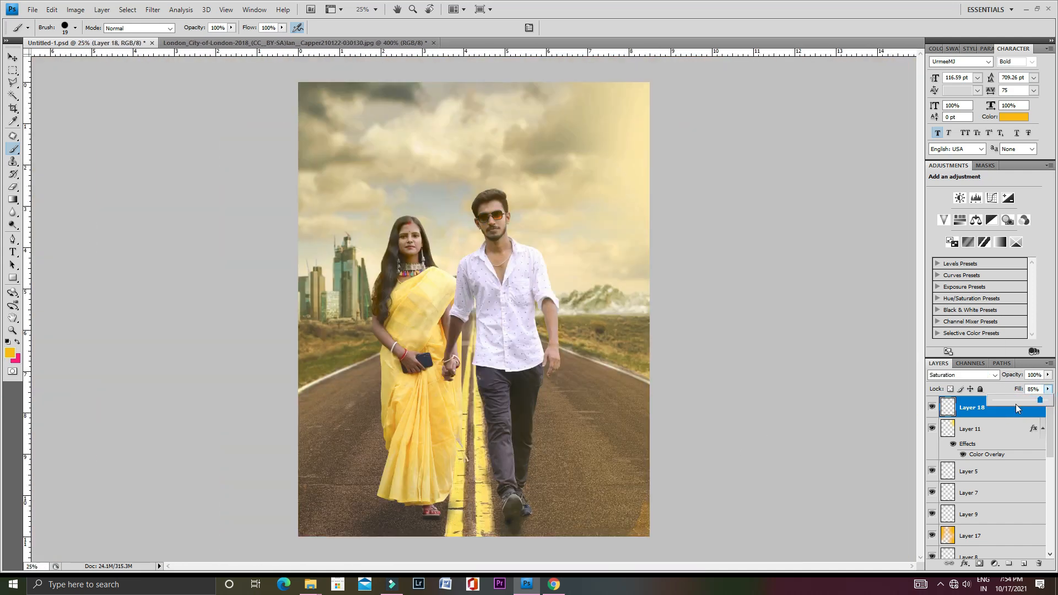
click(963, 375)
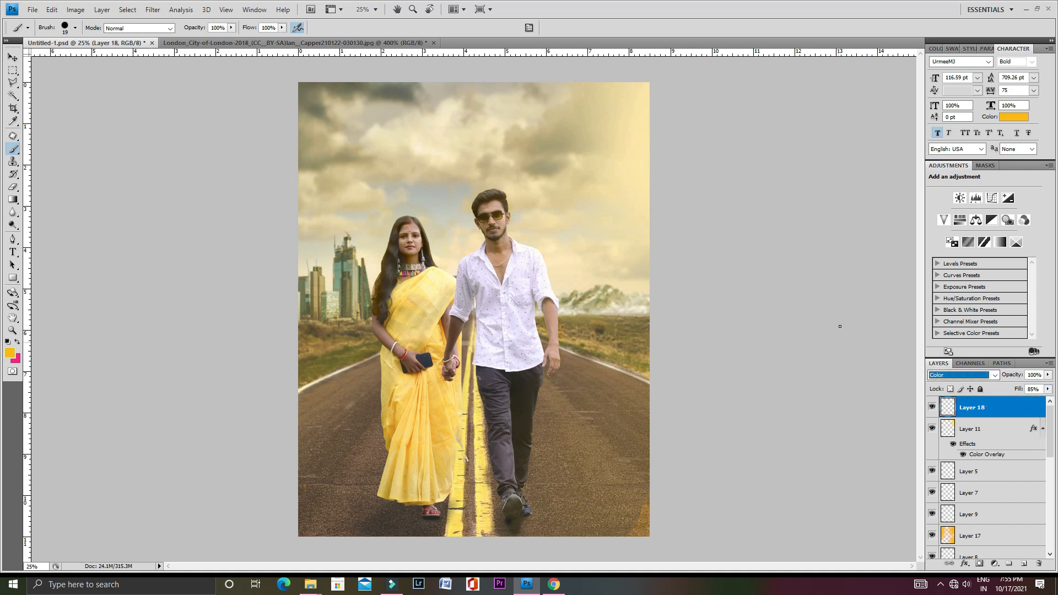
Step: Paint thin golden yellow streaks in the man's hair on a new layer with a small 10 px brush
scroll(517, 295, up, 8)
scroll(516, 294, down, 3)
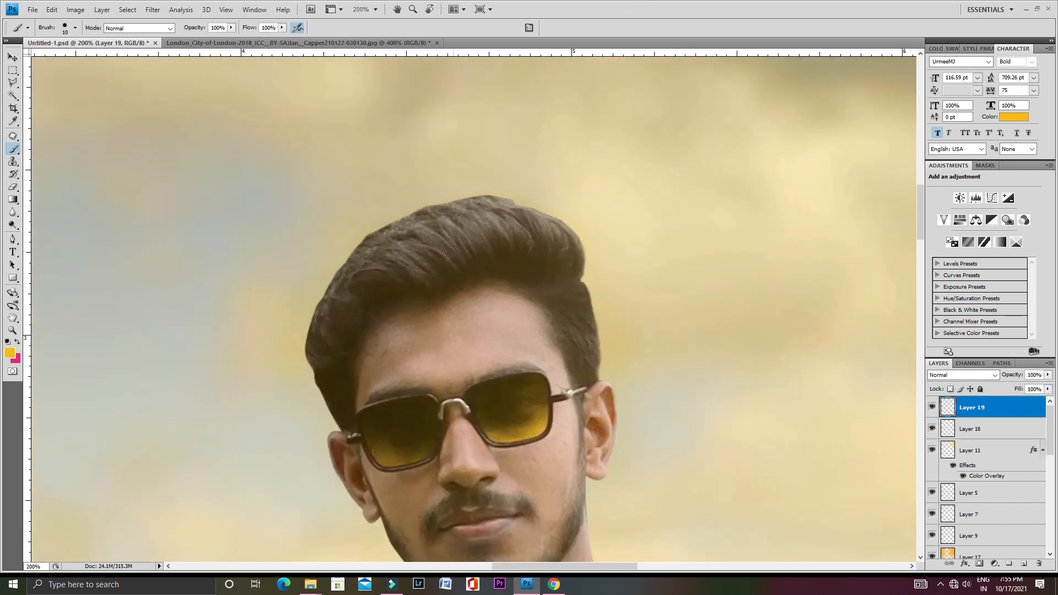
scroll(490, 210, up, 3)
key(ctrl+shift+alt+n)
right_click(620, 445)
scroll(656, 409, down, 1)
click(438, 210)
drag(443, 212, 495, 297)
Step: Set Layer 19 to Darken and repaint the hair streaks with a 9 px brush
click(964, 375)
click(959, 268)
key(Down)
drag(394, 189, 441, 214)
key(ctrl+alt+z)
right_click(524, 274)
double_click(587, 468)
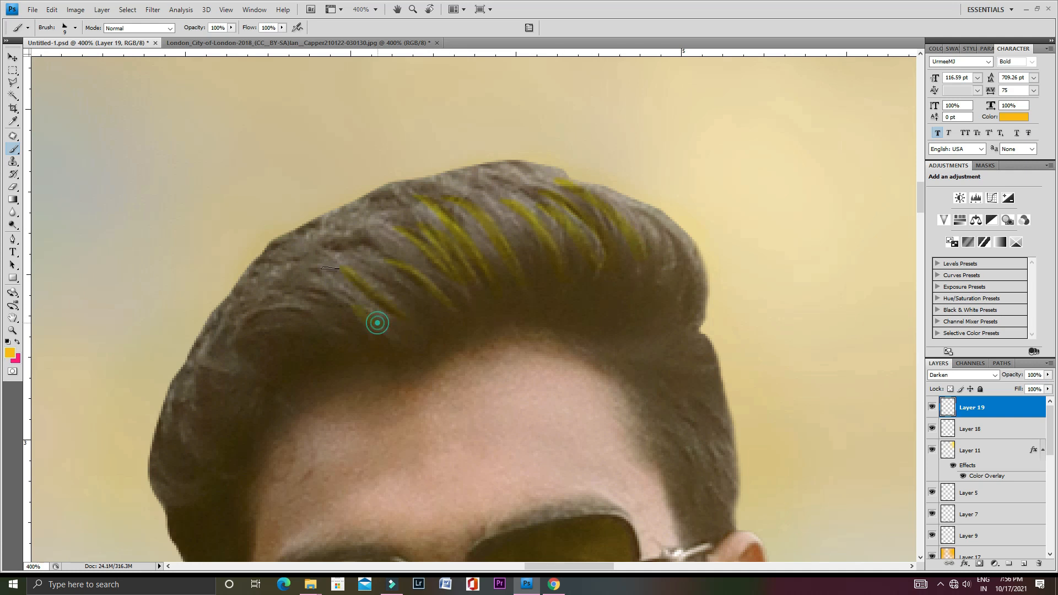
Step: Extend the golden streaks across the man's hair and, after comparing blend modes, set Layer 19 to Color
click(959, 374)
key(Down)
key(Down)
key(Down)
key(Down)
key(Down)
key(Down)
key(Down)
key(Down)
key(Down)
key(Down)
key(Down)
key(Down)
key(Down)
key(Down)
key(Down)
key(Down)
key(Down)
key(Down)
key(Down)
key(Down)
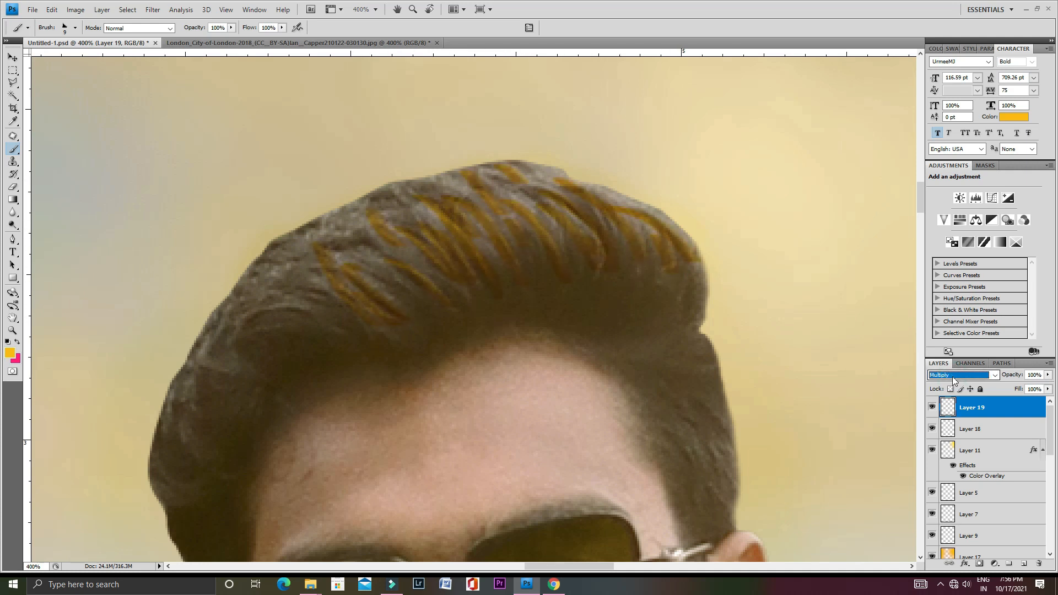
key(h)
drag(310, 308, 311, 307)
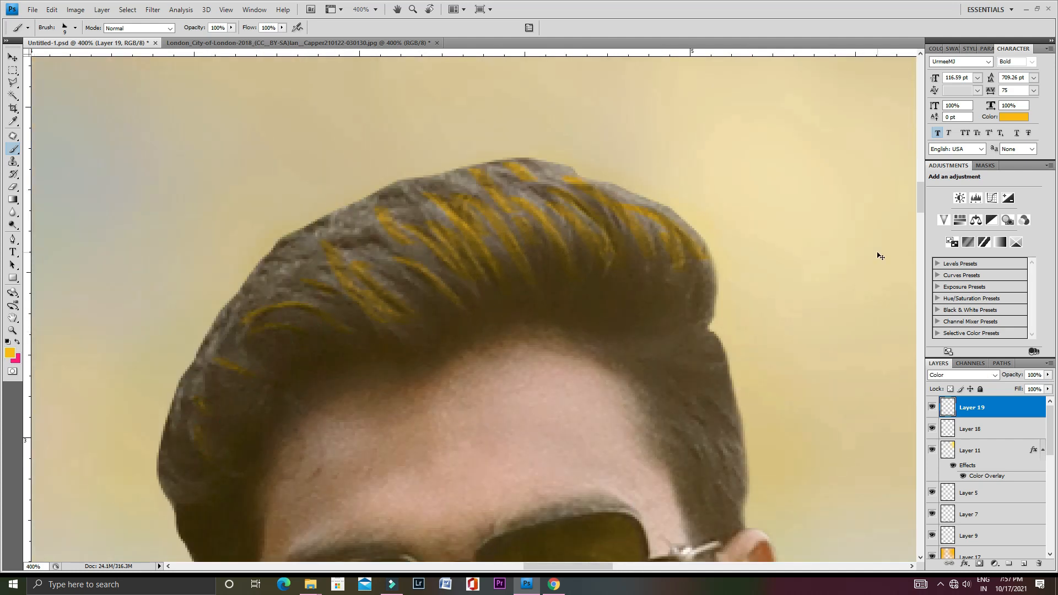
Step: Lower Layer 19's fill to 34% and check the hair streaks on the whole image
key(ctrl+1)
click(1048, 389)
key(ctrl+minus)
key(ctrl+minus)
key(ctrl+minus)
key(ctrl+minus)
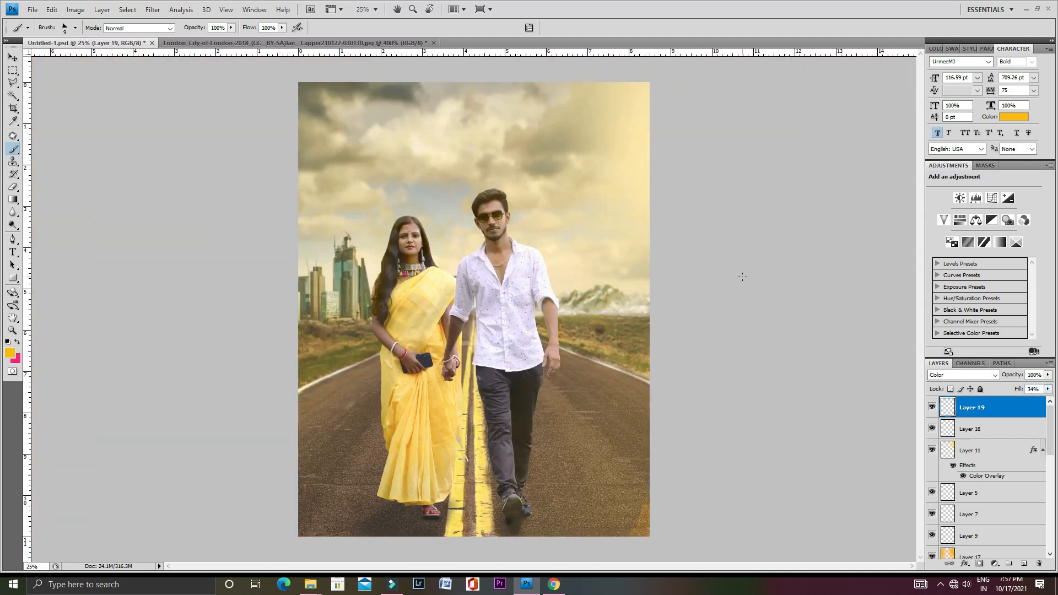
key(ctrl+plus)
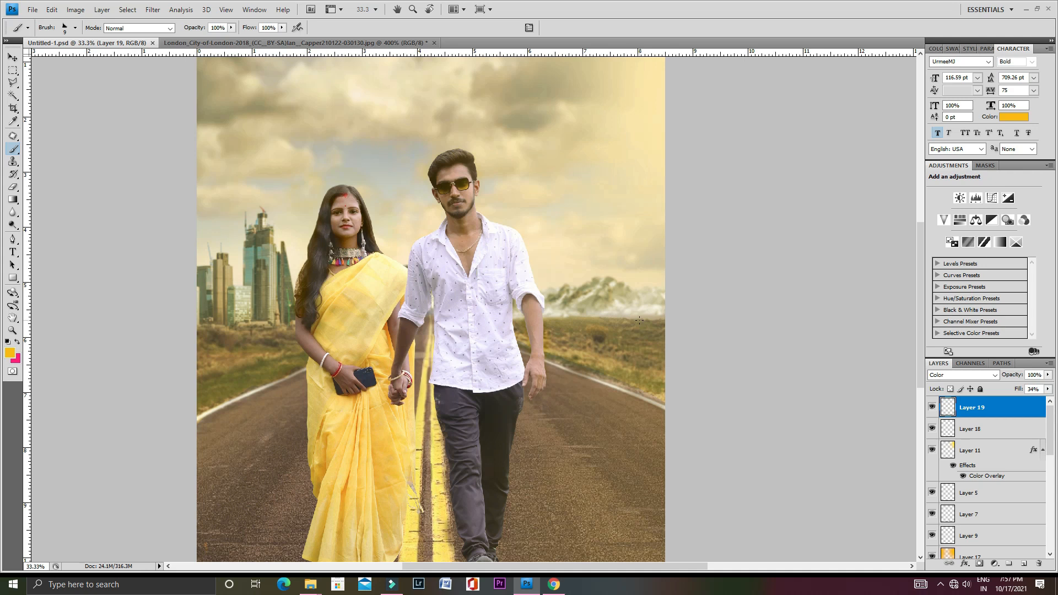
Step: Add a new layer and set the foreground colour to golden yellow #ffbb00 for painting
key(ctrl+1)
click(1024, 563)
key(s)
scroll(402, 345, up, 5)
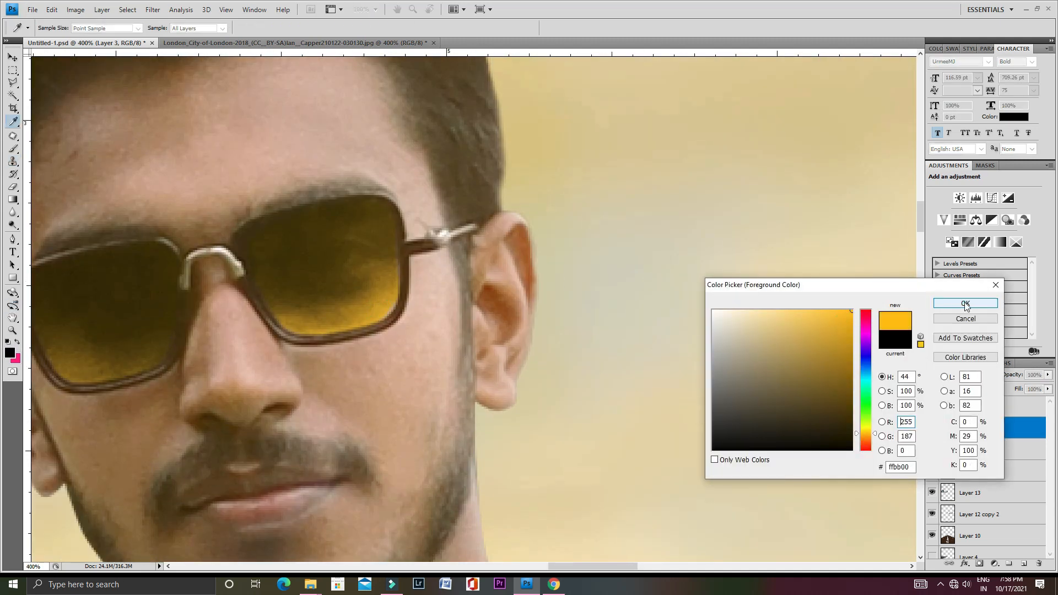
click(958, 303)
key(b)
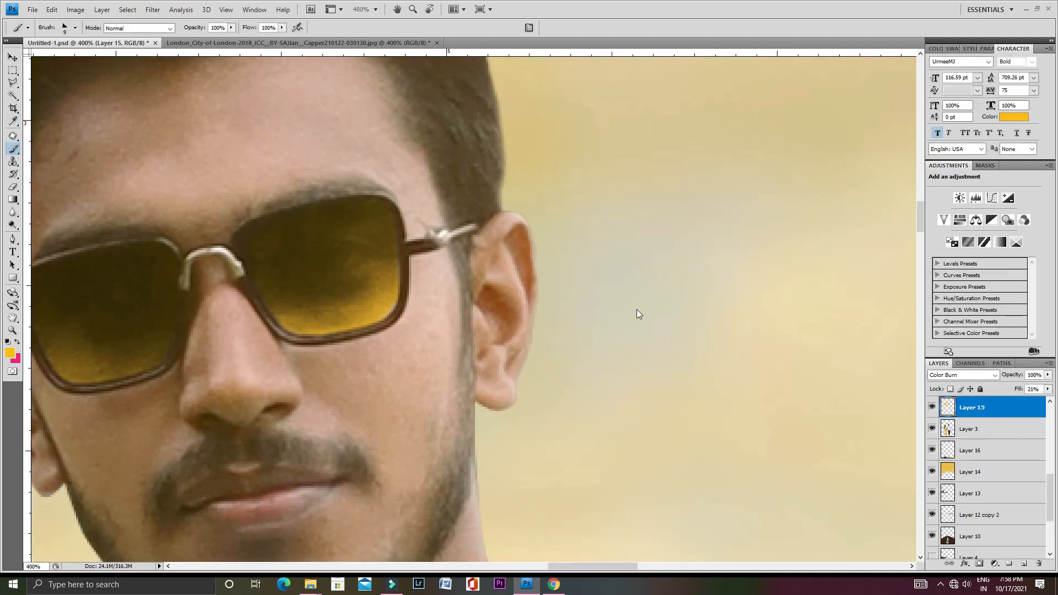
Step: On a layer above Layer 15, paint thin golden highlights along the man's ear with a 3 px brush and set its fill to 58%
scroll(508, 236, up, 2)
key(bracketleft)
key(bracketleft)
key(bracketleft)
key(bracketleft)
key(bracketleft)
key(bracketleft)
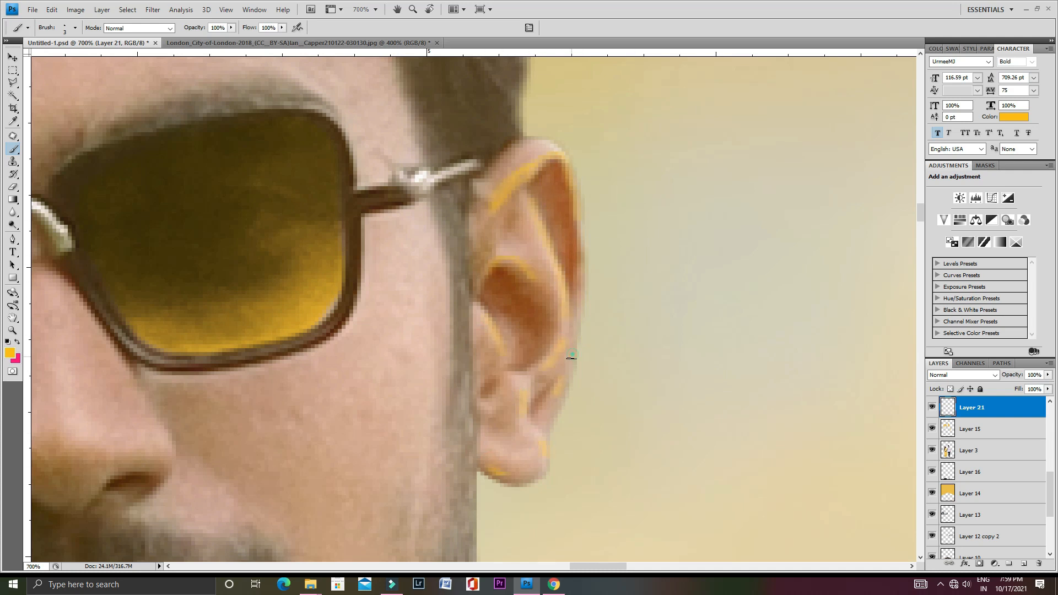
scroll(571, 357, down, 7)
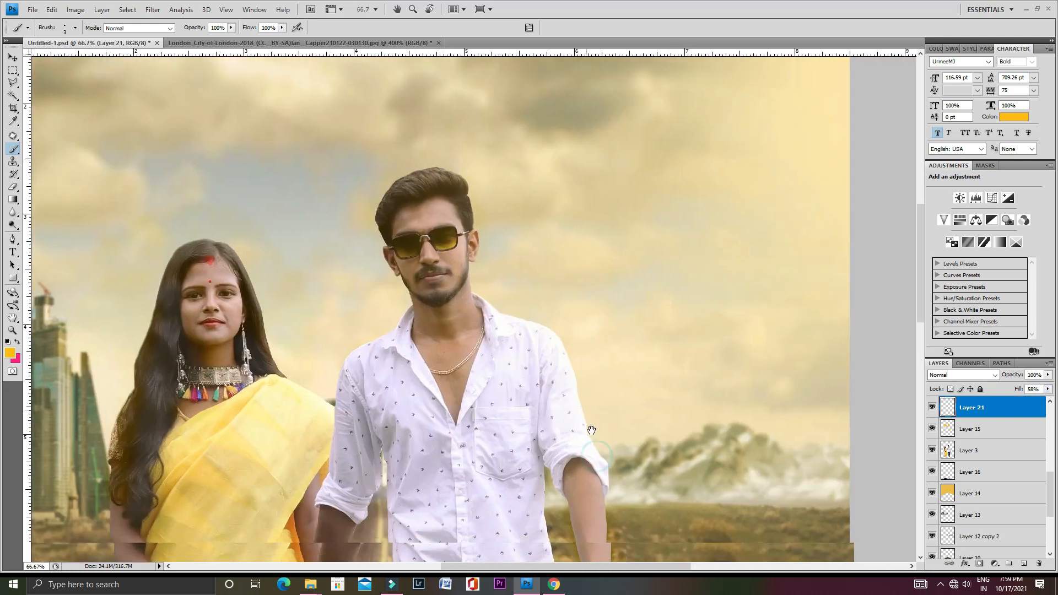
scroll(272, 299, down, 3)
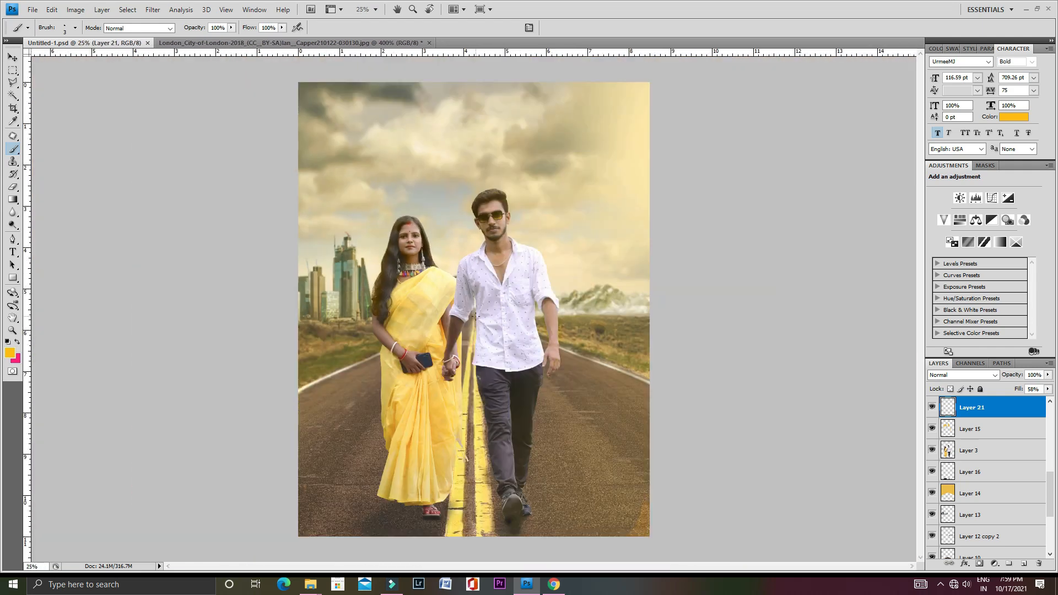
Step: Paint a thin golden edge on Layer 21 along the man's forearm beside the woman and lower the layer's opacity to 64%
scroll(555, 258, up, 6)
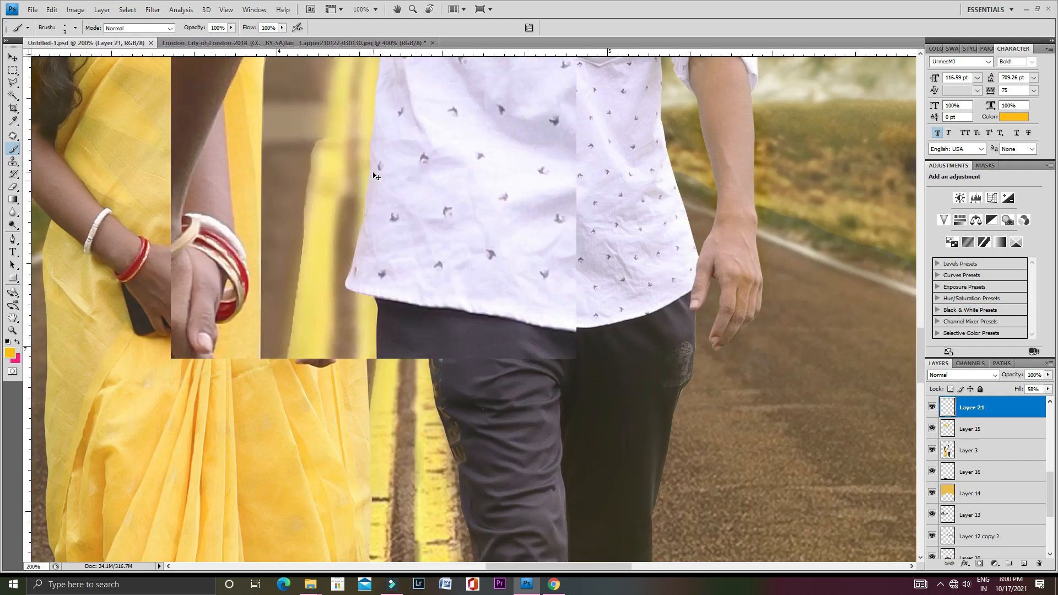
scroll(503, 371, down, 2)
scroll(684, 298, up, 2)
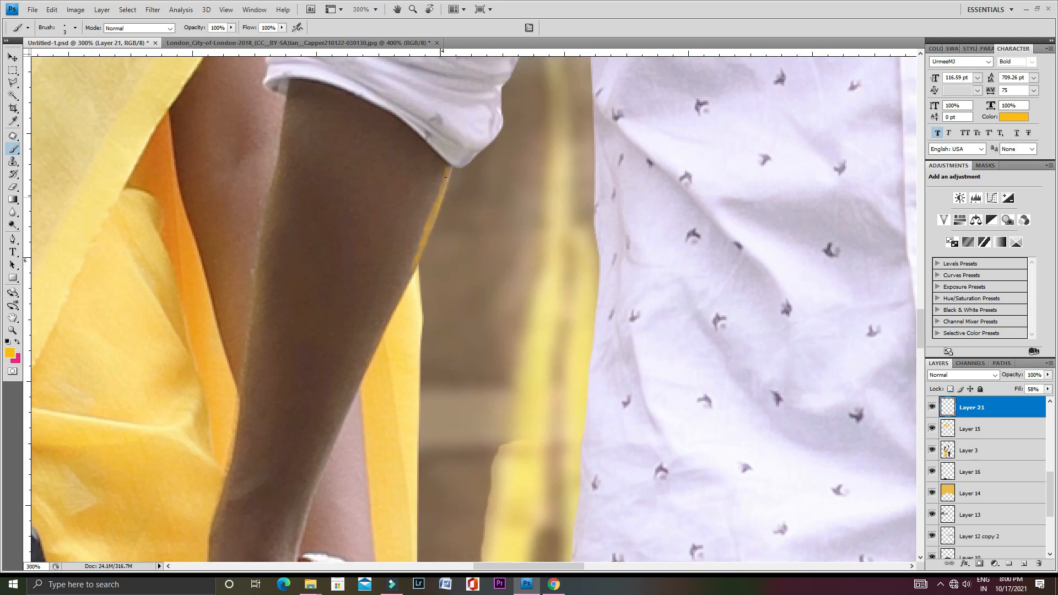
scroll(445, 177, down, 5)
scroll(506, 430, up, 3)
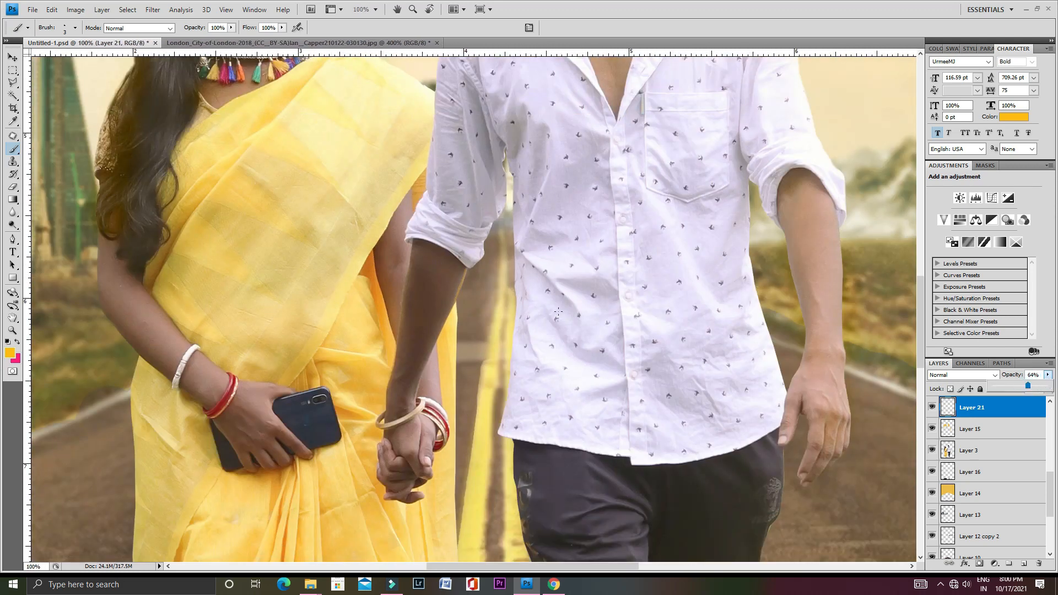
Step: Paint a thin golden rim along the outer edge of the man's free forearm, from the cuff to the hand
scroll(821, 188, up, 5)
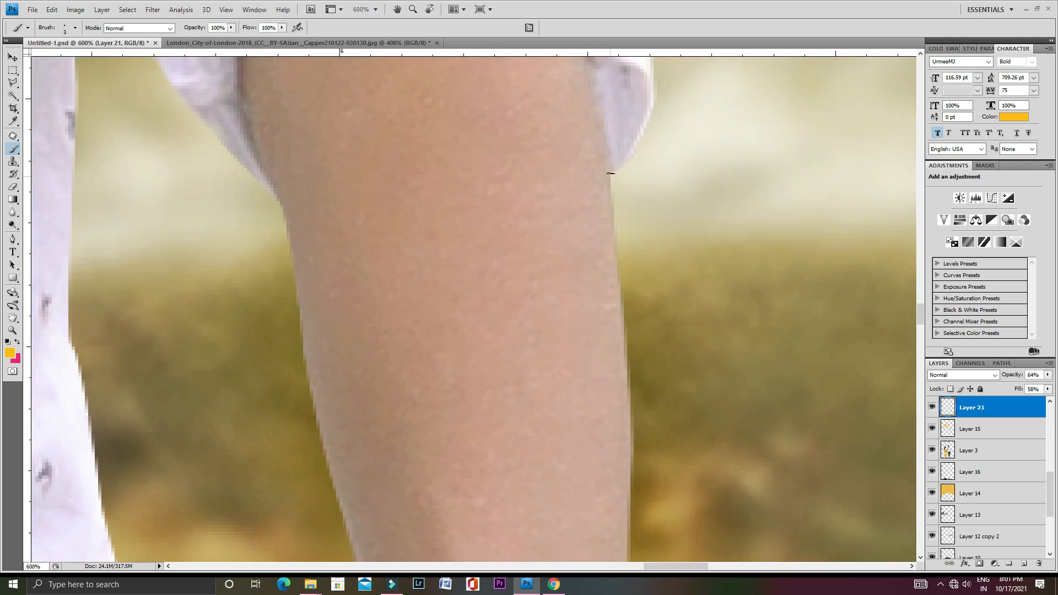
scroll(610, 174, down, 5)
scroll(632, 437, down, 8)
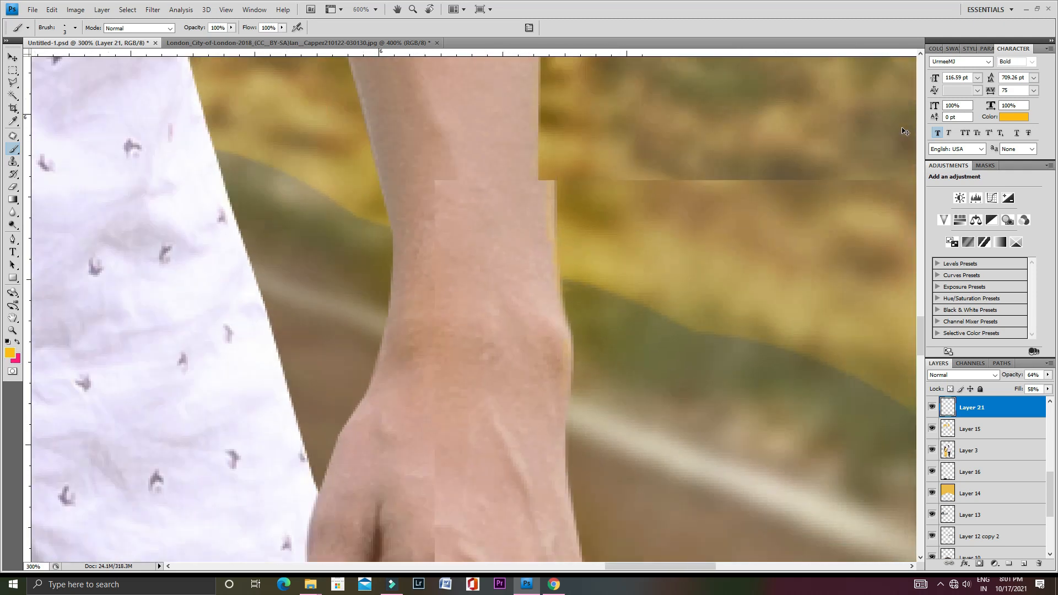
Step: Clean up the couple's cutout on Layer 3 with a small 7 px eraser
scroll(474, 310, up, 5)
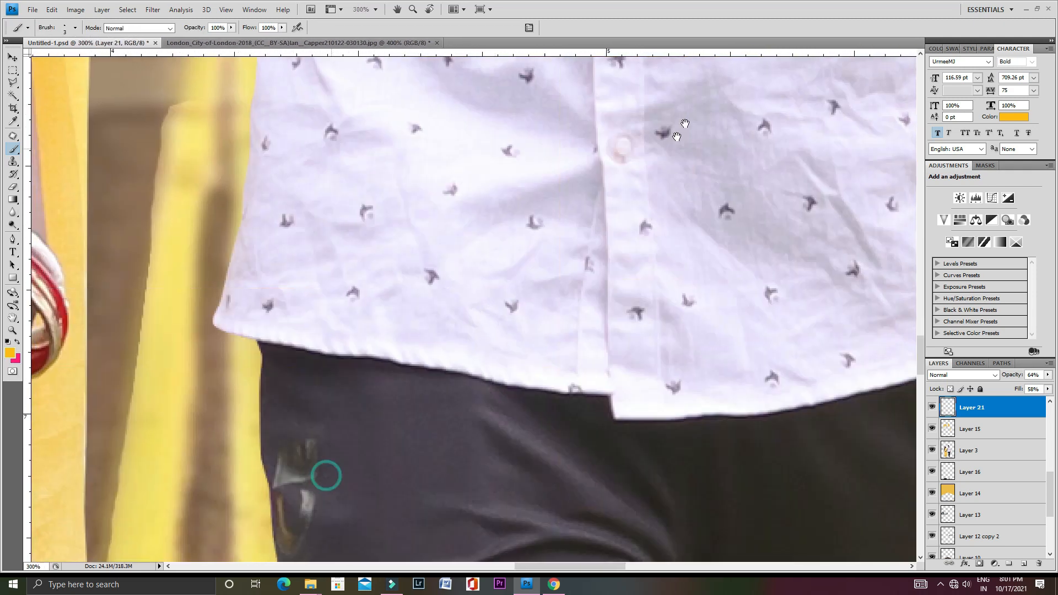
scroll(325, 474, down, 5)
scroll(421, 433, up, 5)
key(e)
click(971, 450)
drag(485, 271, 488, 248)
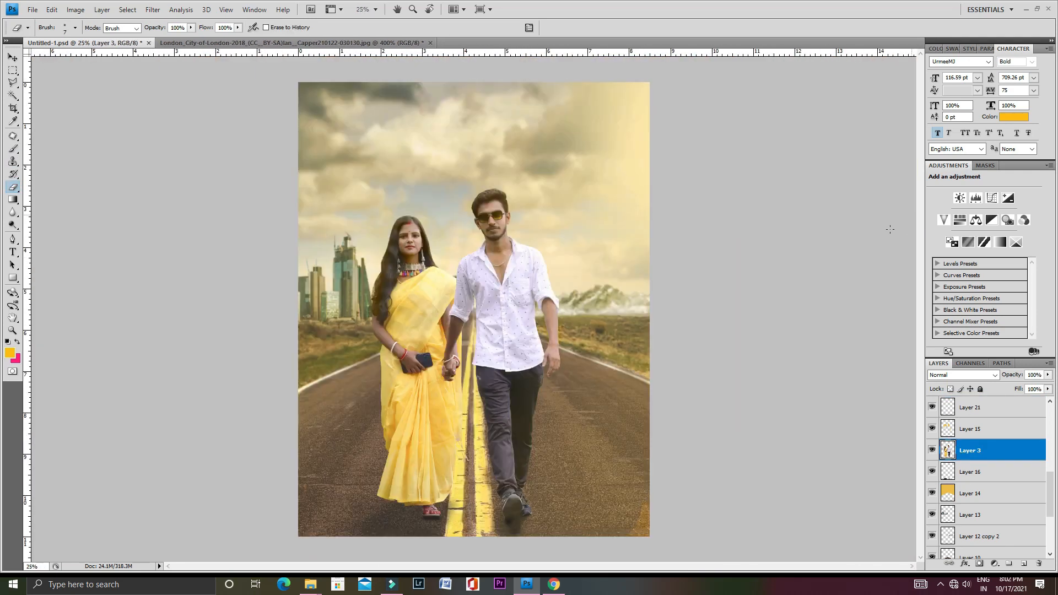
Step: Set the film credits layer to Screen and add a black gradient on a new layer behind the credits at the poster's foot
click(962, 374)
click(941, 198)
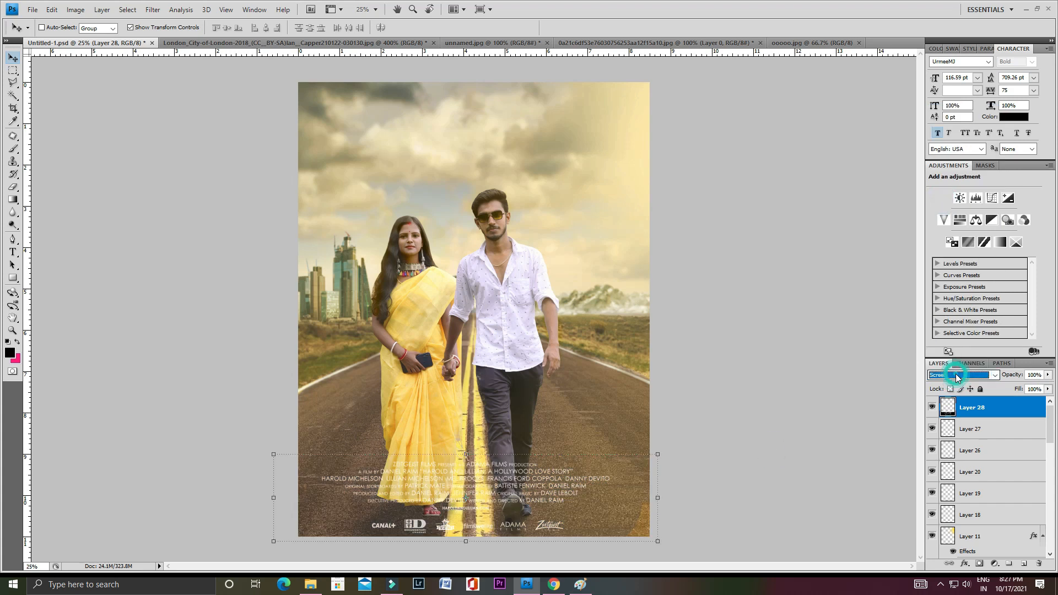
click(1021, 567)
Step: Add the title "Shortcut" in a large red distressed font across the sky above the couple
click(13, 252)
click(338, 141)
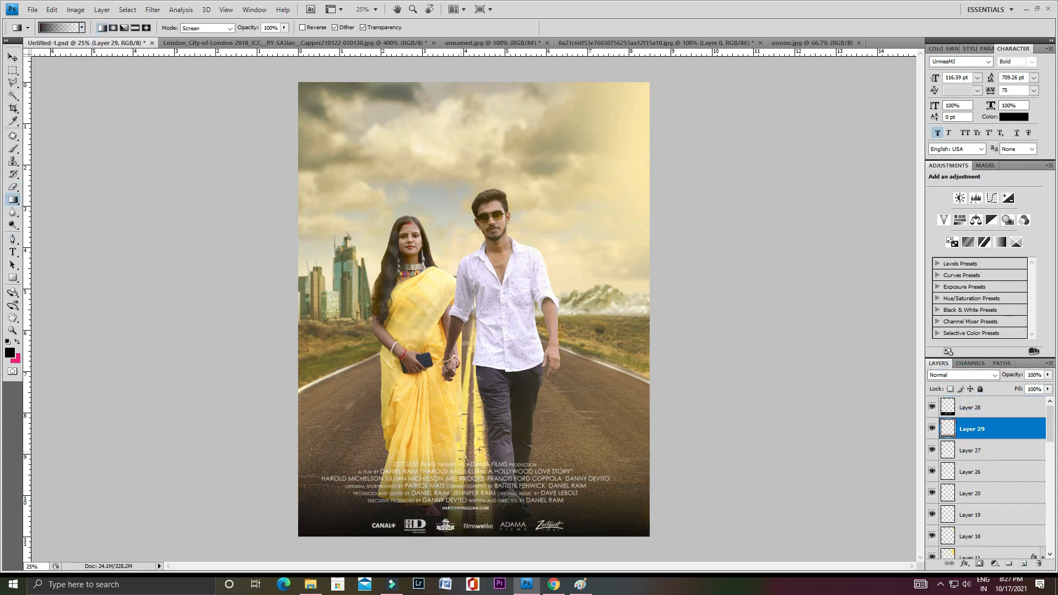
click(988, 62)
click(932, 157)
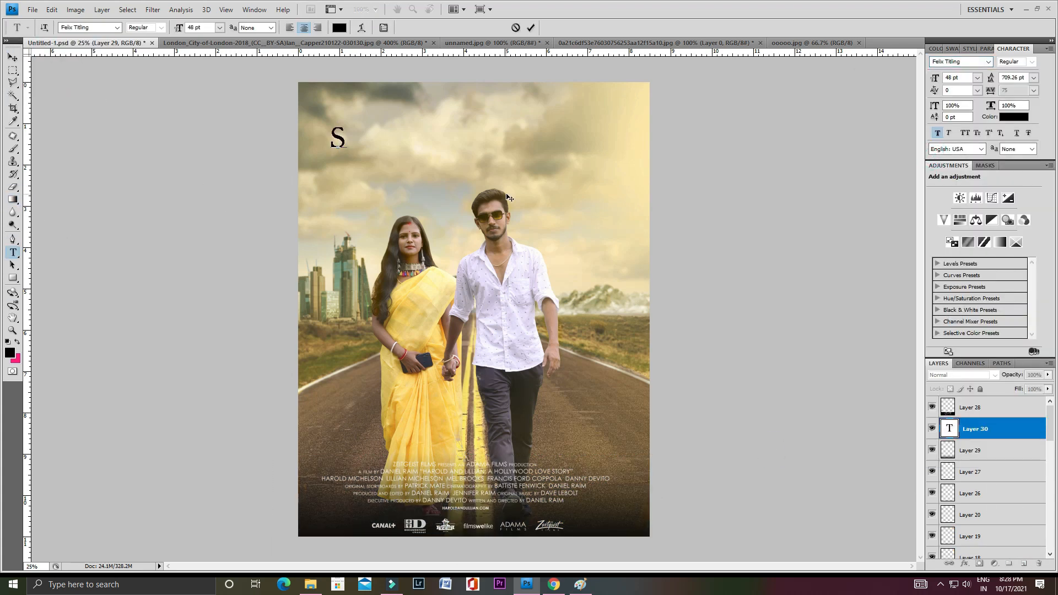
text(SHORTCUT)
drag(445, 163, 563, 144)
key(ctrl+a)
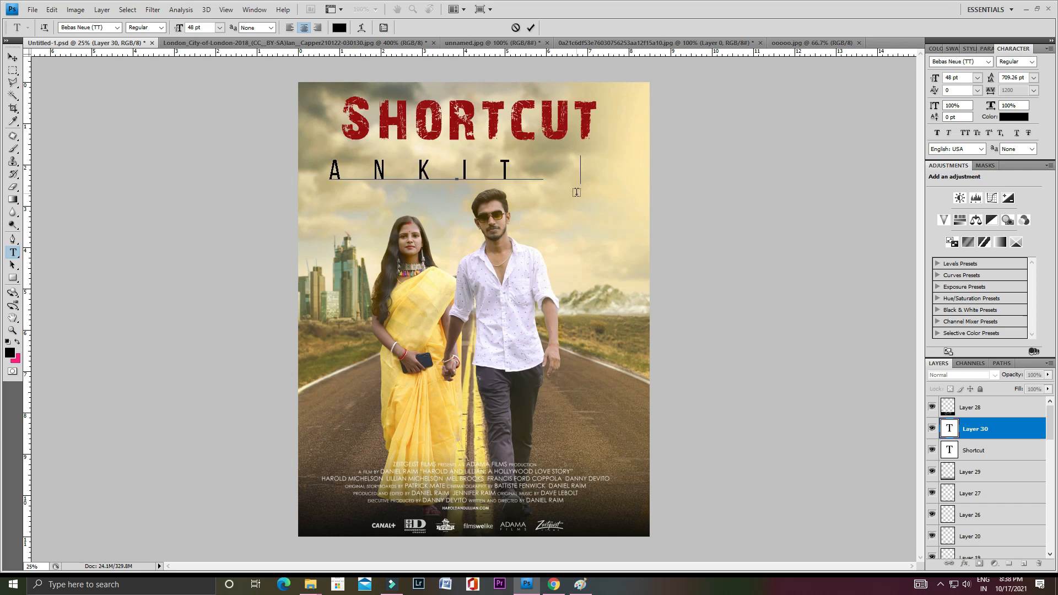
Step: Enter the couple's first names, separated by a hyphen, beneath the title in the Bebas font
text(PRITI)
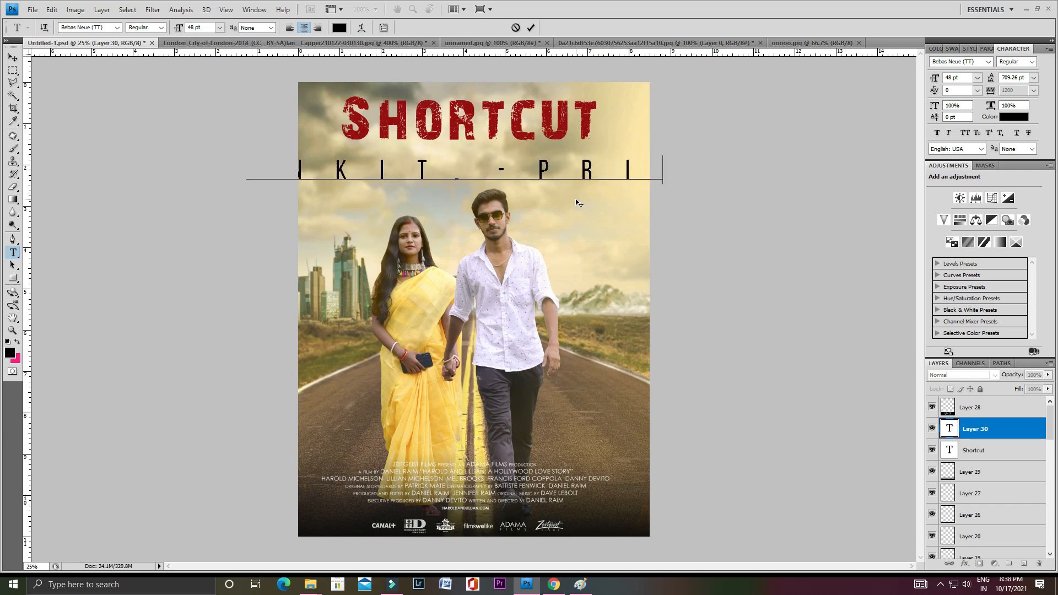
key(ctrl+Return)
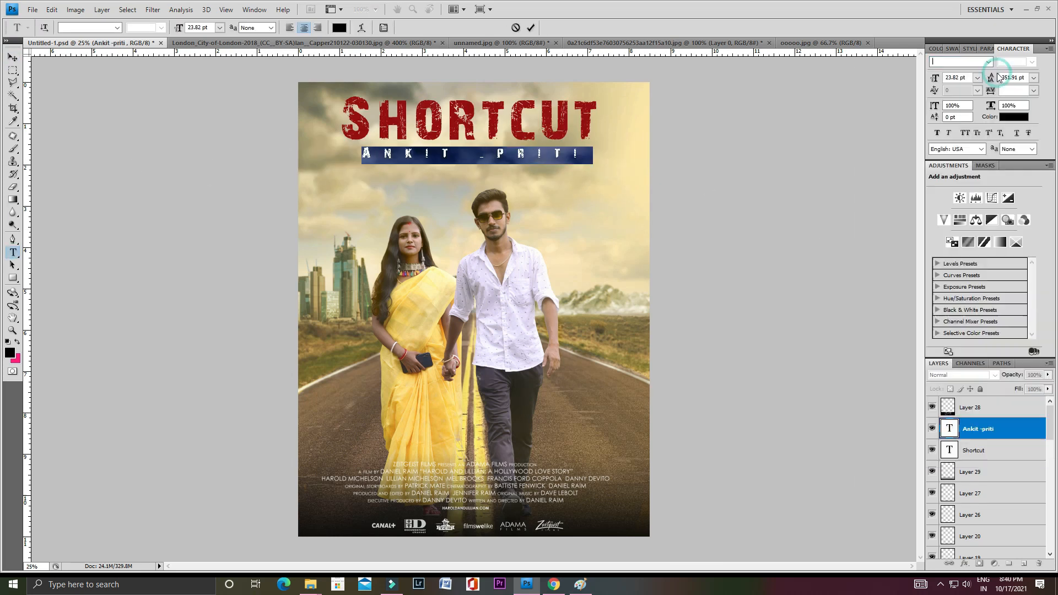
click(988, 61)
click(986, 168)
Step: Change the colour of the couple's names to white
click(1014, 117)
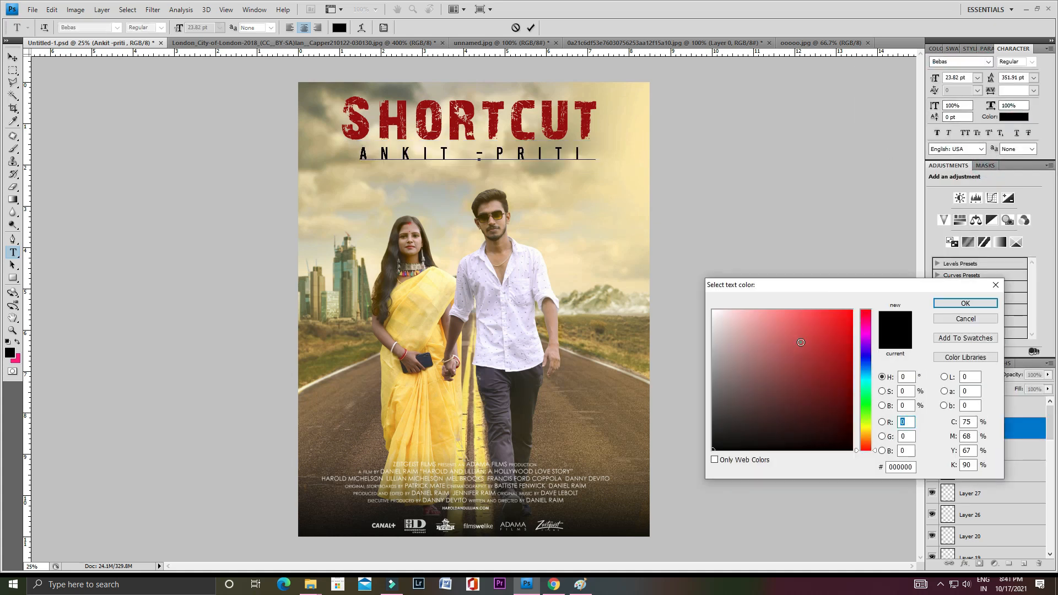
click(866, 412)
click(866, 326)
click(713, 311)
click(966, 304)
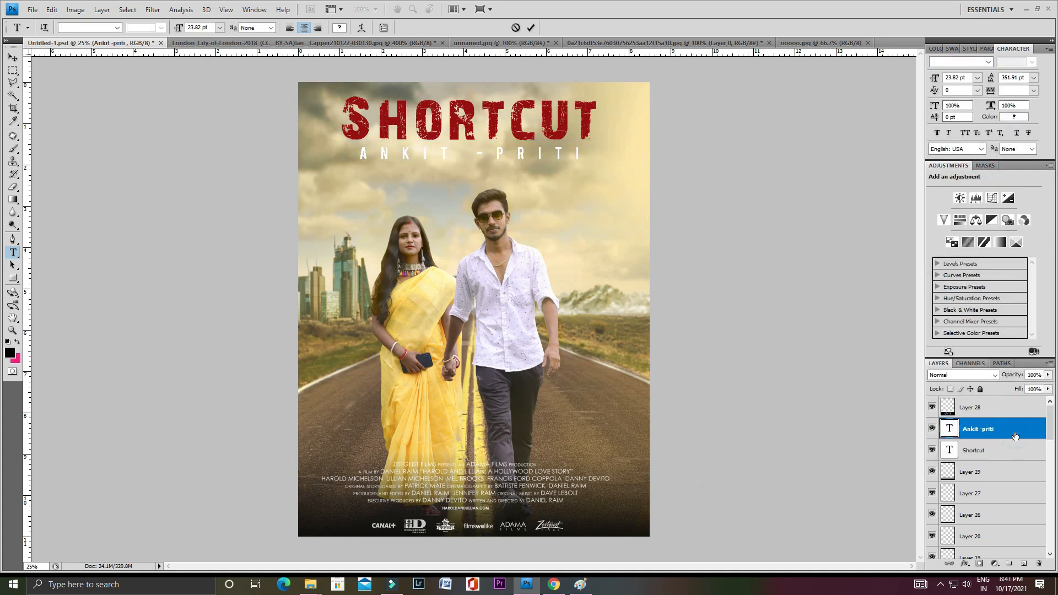
Step: Apply a Drop Shadow to the names layer and replace the hyphen between the names with an ampersand
double_click(1016, 434)
click(270, 371)
drag(469, 330, 237, 267)
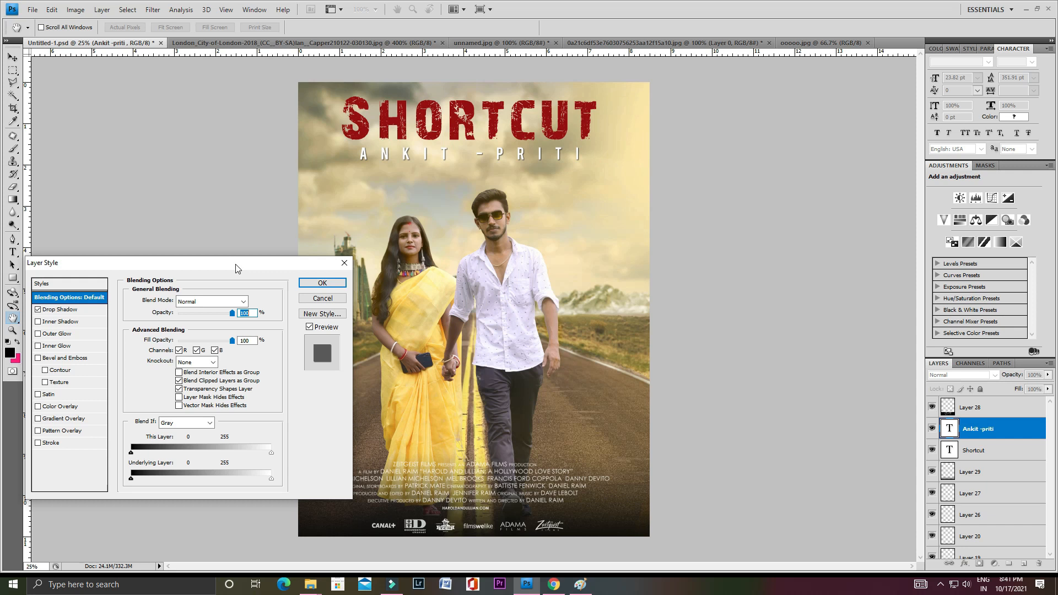
drag(166, 263, 389, 224)
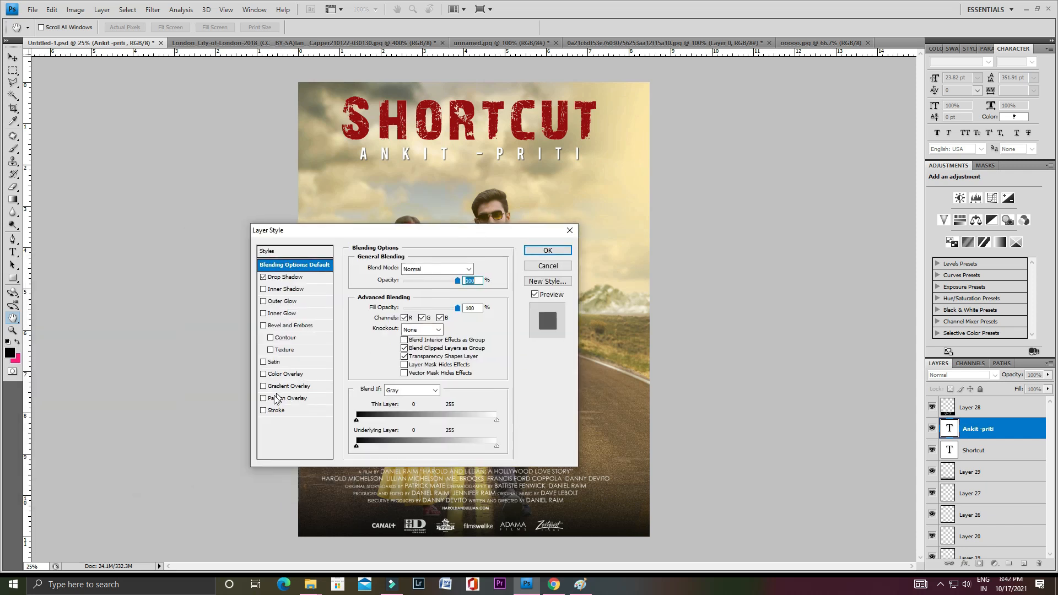
click(546, 244)
key(t)
click(802, 159)
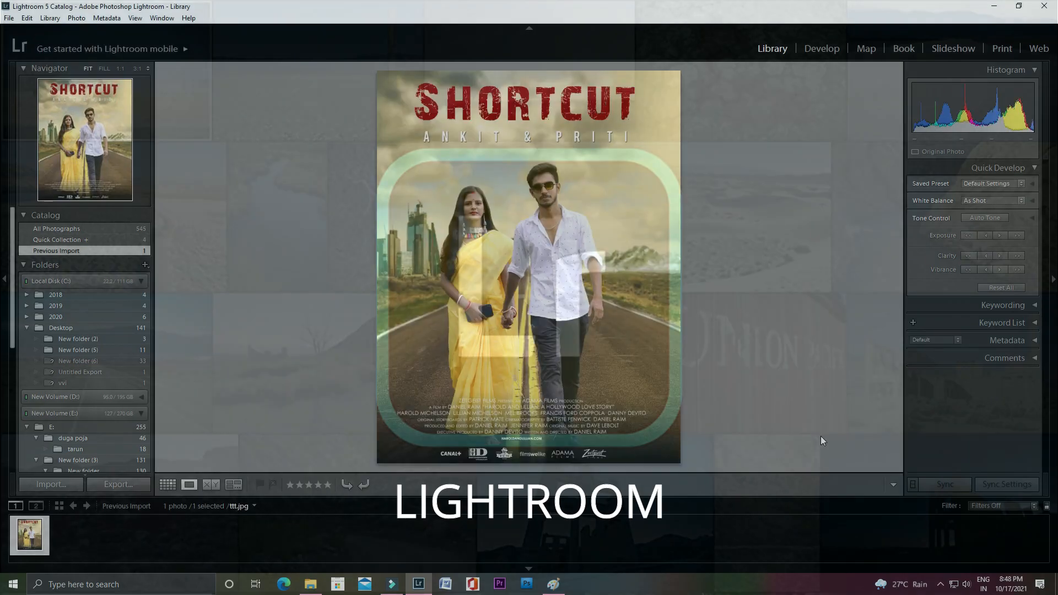
Step: Develop the exported poster in Lightroom with Exposure +0.22, Contrast +10, Highlights -2, Whites -15, Blacks -15 and Vibrance +20
key(d)
drag(981, 282, 982, 343)
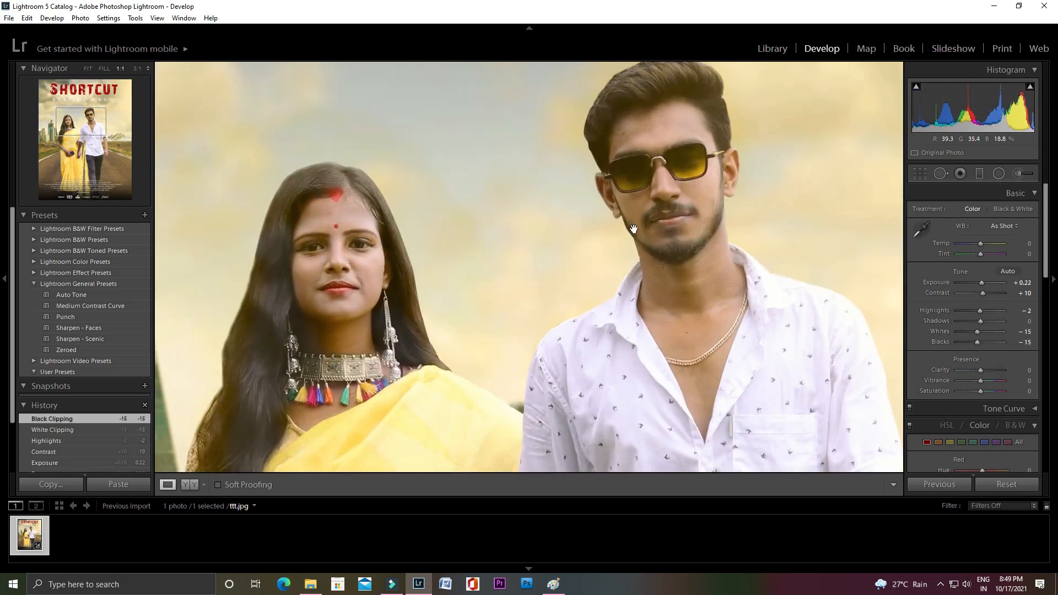
drag(980, 382, 952, 412)
Step: Adjust the orange, yellow, green, aqua and blue colour sliders, and set the purple hue to -42
scroll(981, 419, down, 2)
click(937, 379)
double_click(965, 406)
click(950, 378)
mouse_move(992, 417)
mouse_down()
mouse_move(968, 424)
mouse_move(980, 415)
mouse_move(986, 428)
mouse_move(966, 405)
mouse_move(995, 406)
mouse_move(982, 407)
mouse_up()
click(962, 377)
mouse_move(982, 416)
mouse_down()
mouse_move(981, 406)
mouse_move(982, 419)
mouse_up()
click(973, 378)
click(984, 377)
mouse_move(982, 406)
mouse_down()
mouse_move(961, 406)
mouse_move(961, 429)
mouse_move(972, 428)
mouse_move(973, 406)
mouse_up()
click(996, 378)
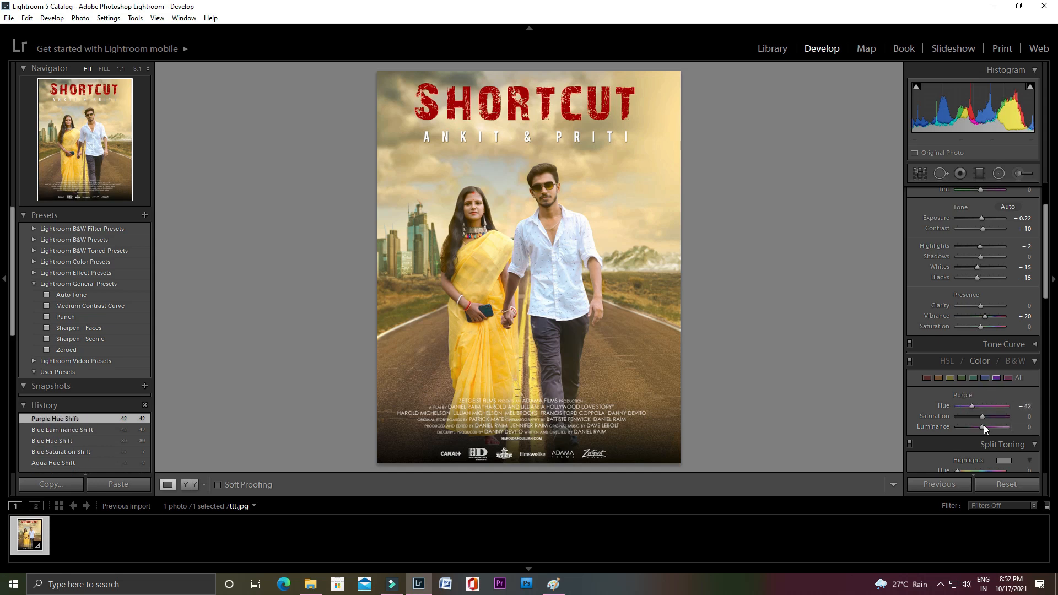
Step: Set Sharpening Amount to 45, Luminance noise reduction to 56 with Detail 81 and Contrast 44, and Color to 33 with Detail 60
scroll(984, 425, down, 5)
key(z)
scroll(960, 415, down, 5)
drag(976, 263, 971, 264)
drag(957, 317, 984, 319)
mouse_move(981, 325)
mouse_down()
mouse_move(1016, 326)
mouse_move(977, 337)
mouse_up()
drag(957, 355, 985, 365)
key(z)
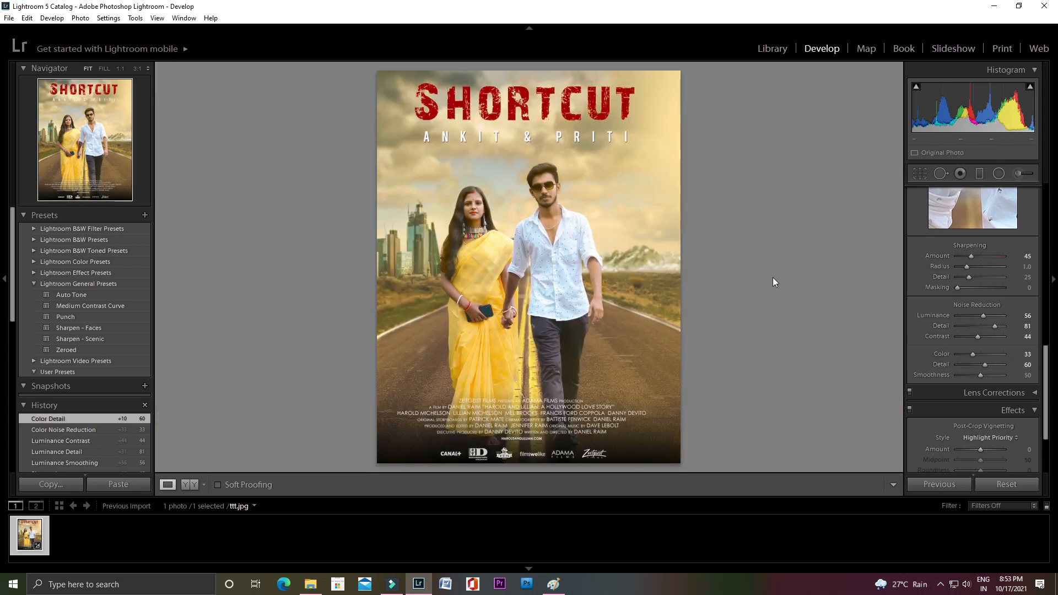
Step: Adjust the post-crop vignetting amount slightly
scroll(994, 297, down, 3)
mouse_move(981, 352)
mouse_down()
mouse_move(993, 351)
mouse_move(979, 349)
mouse_up()
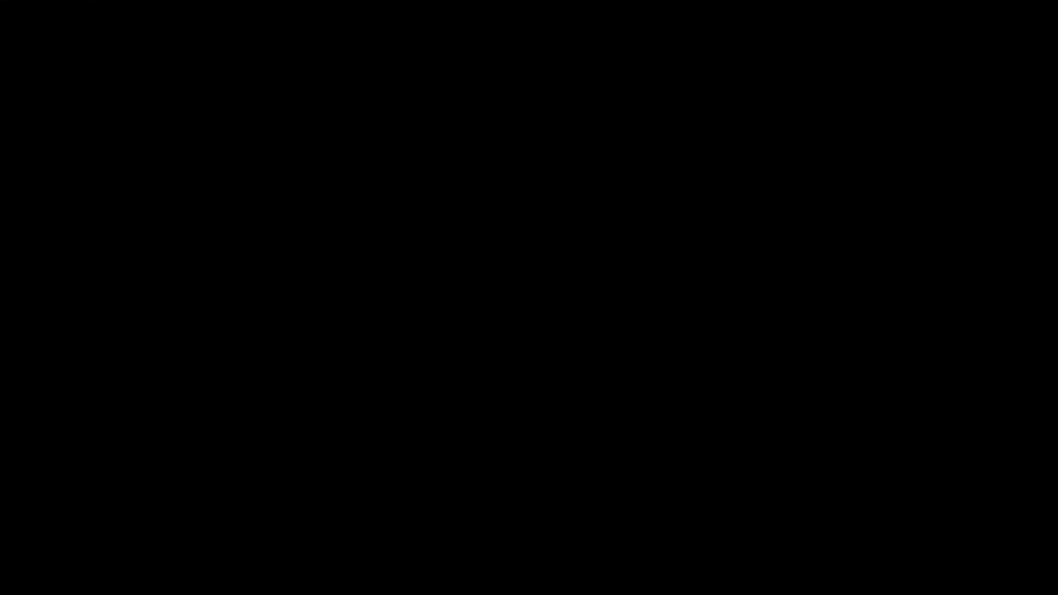